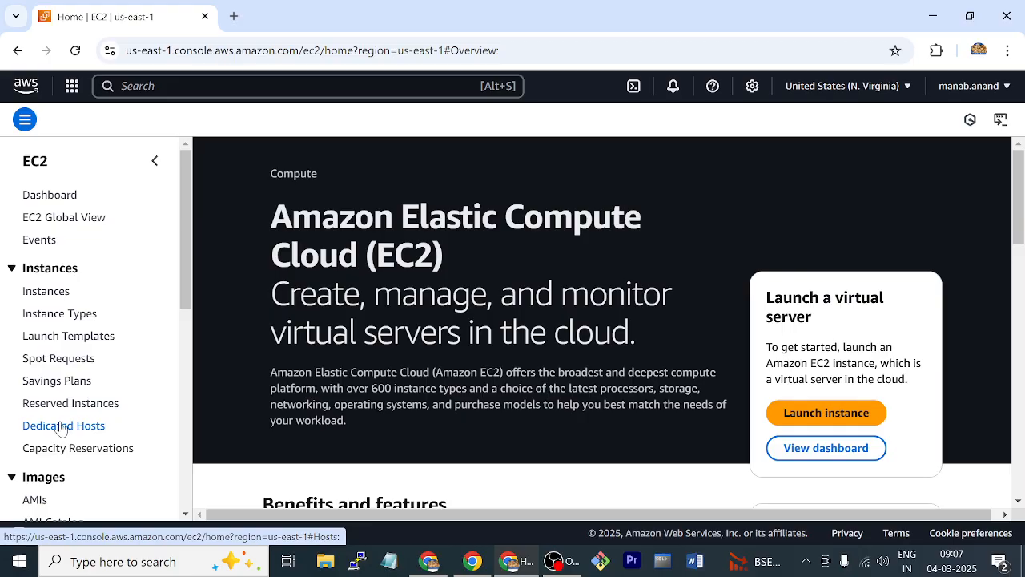
Step: Look through the EC2 navigation categories, from Instances and Images down to Load Balancing and Auto Scaling
{"action": "scroll", "coordinate": [100, 393], "scroll_direction": "down", "scroll_amount": 1}
{"action": "scroll", "coordinate": [100, 393], "scroll_direction": "down", "scroll_amount": 1}
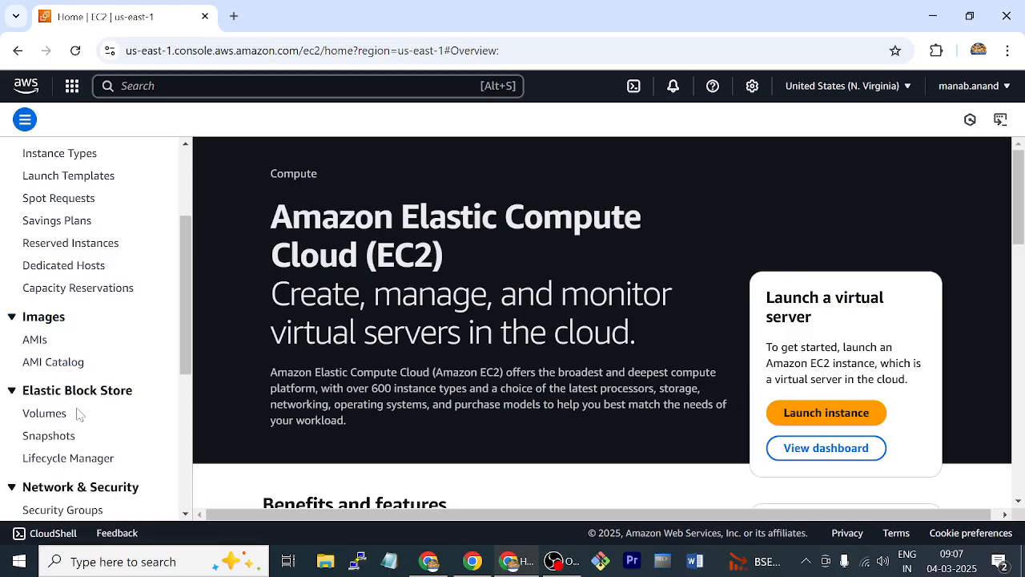
{"action": "scroll", "coordinate": [79, 413], "scroll_direction": "down", "scroll_amount": 2}
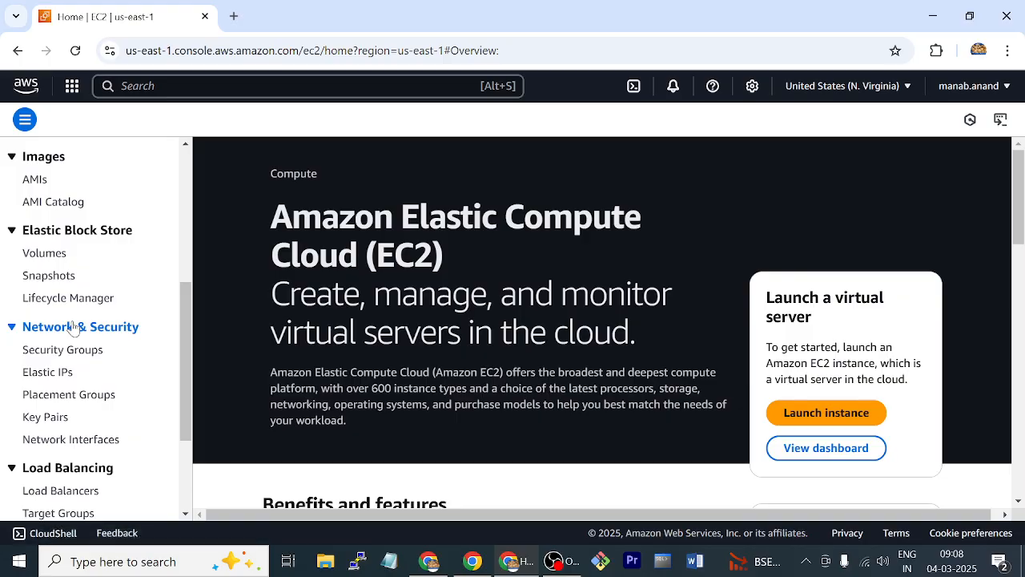
{"action": "scroll", "coordinate": [73, 326], "scroll_direction": "down", "scroll_amount": 1}
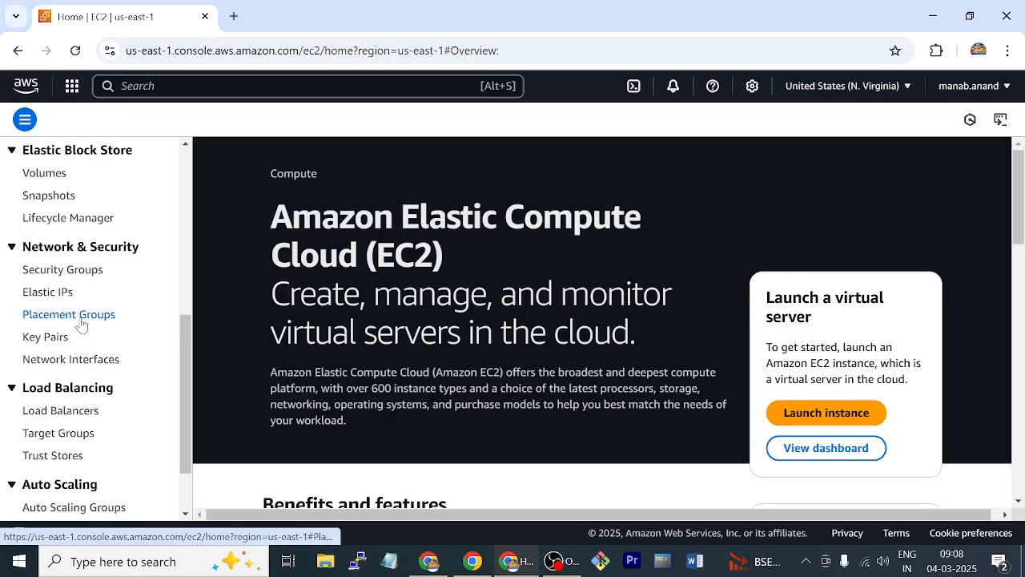
{"action": "scroll", "coordinate": [104, 349], "scroll_direction": "down", "scroll_amount": 1}
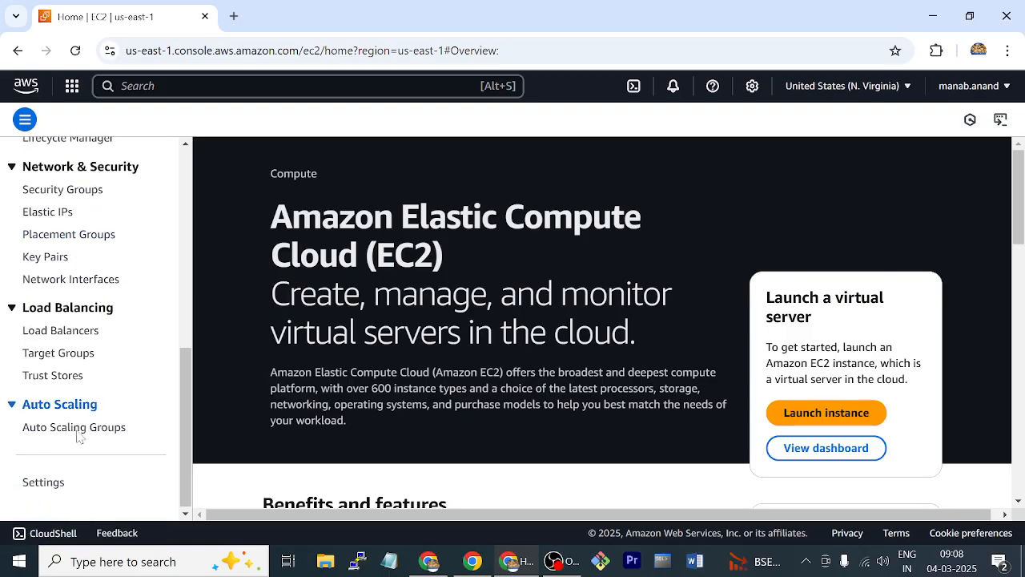
{"action": "scroll", "coordinate": [76, 427], "scroll_direction": "up", "scroll_amount": 5}
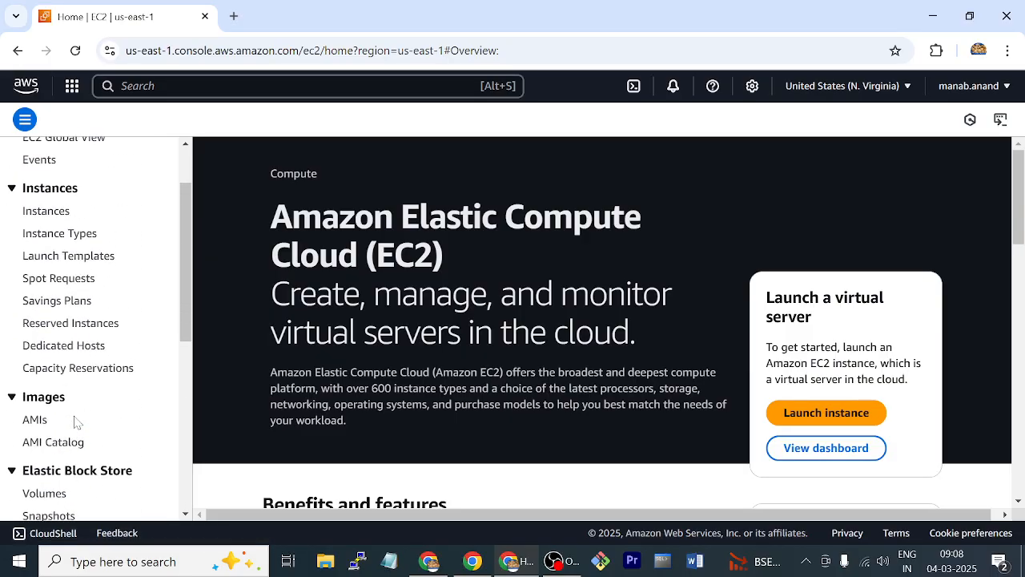
{"action": "scroll", "coordinate": [76, 423], "scroll_direction": "up", "scroll_amount": 1}
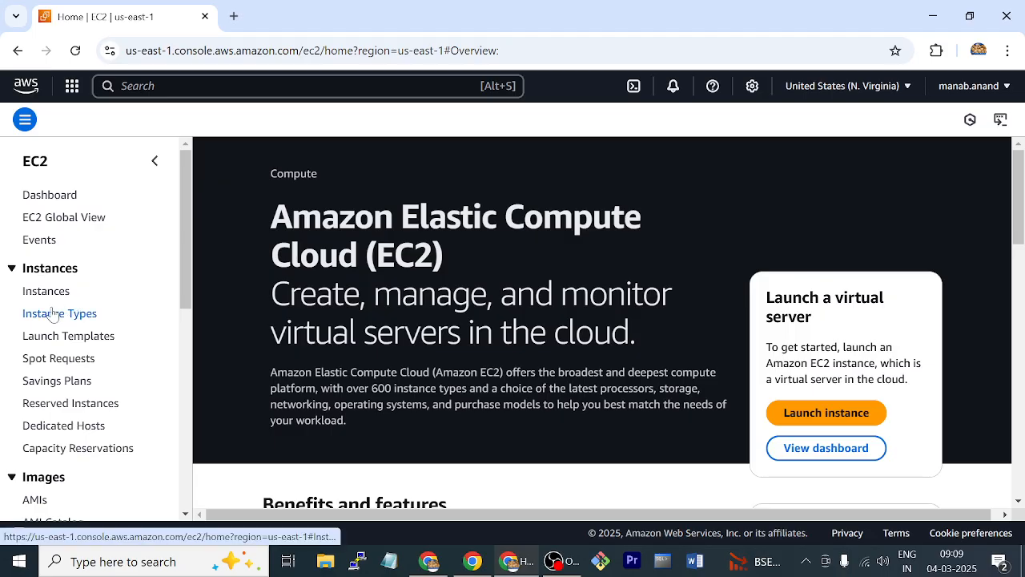
Step: Open the EC2 instances list and start launching a new instance
{"action": "left_click", "coordinate": [56, 292]}
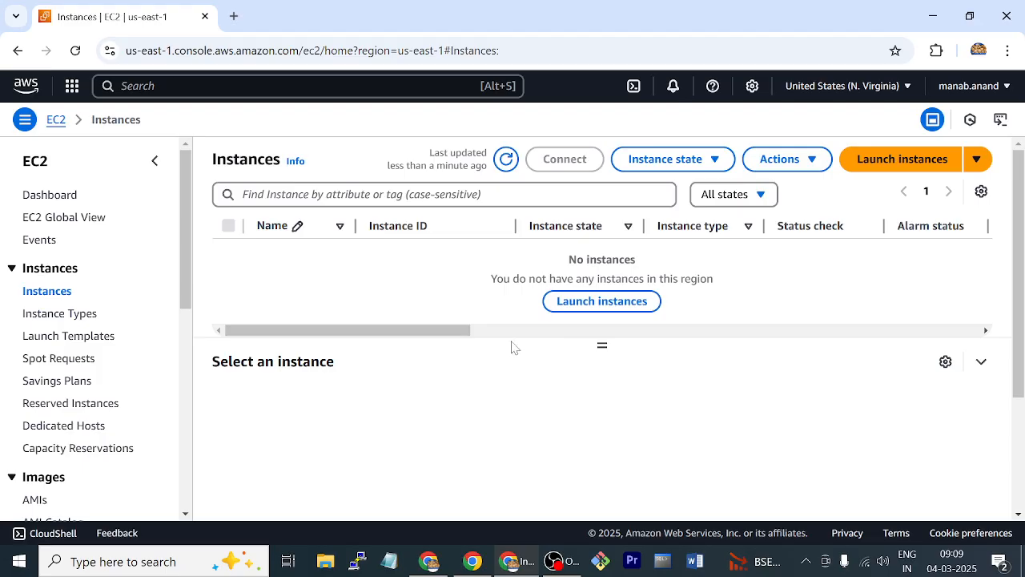
{"action": "left_click", "coordinate": [591, 300]}
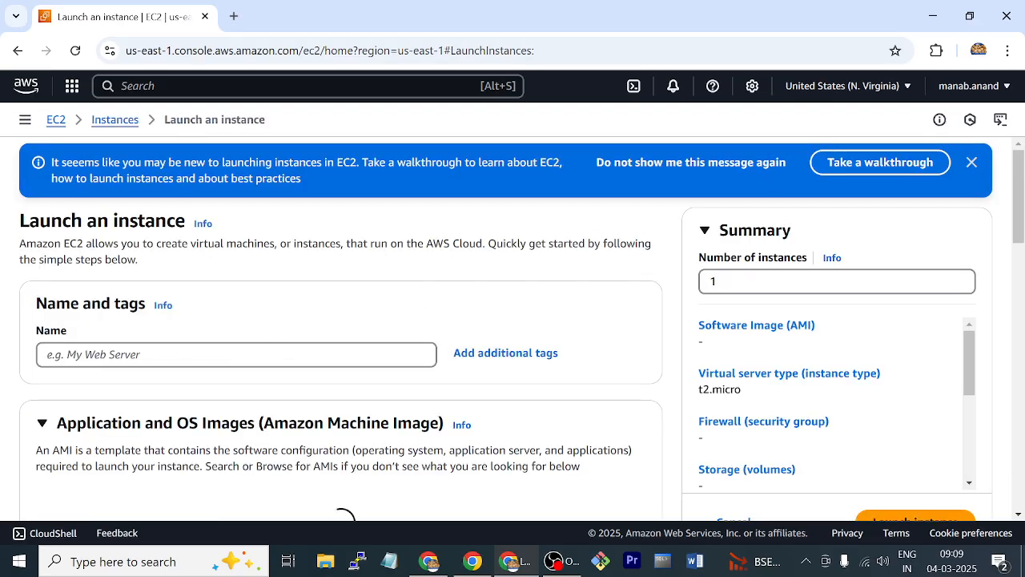
{"action": "type", "text": "my"}
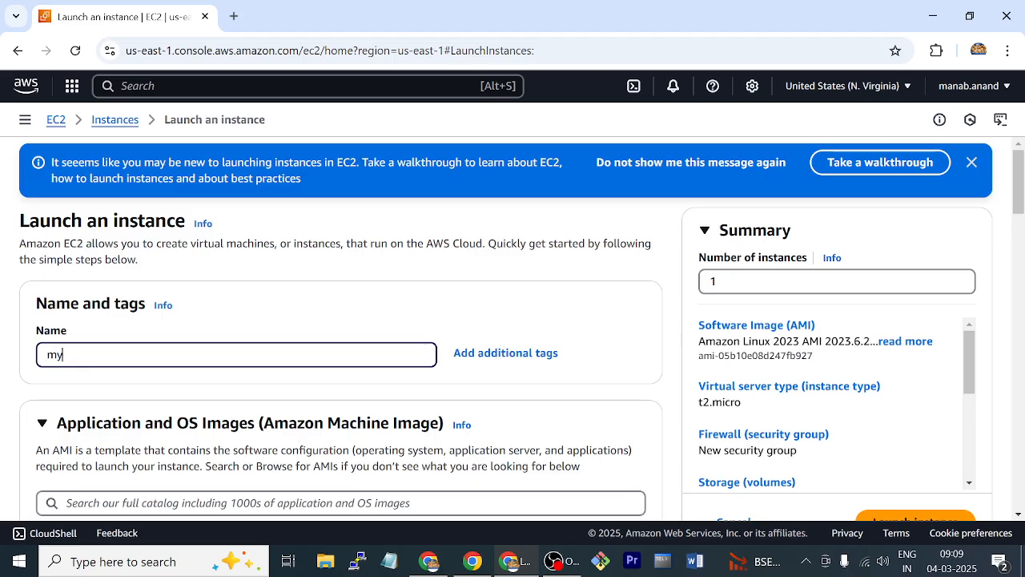
{"action": "type", "text": "pc"}
{"action": "scroll", "coordinate": [231, 358], "scroll_direction": "down", "scroll_amount": 7}
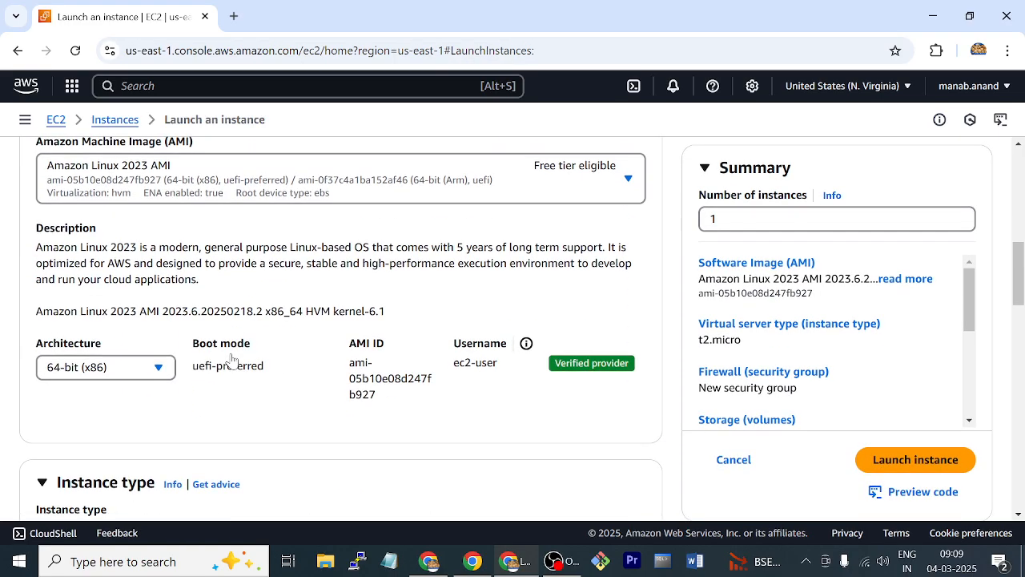
{"action": "scroll", "coordinate": [231, 358], "scroll_direction": "down", "scroll_amount": 6}
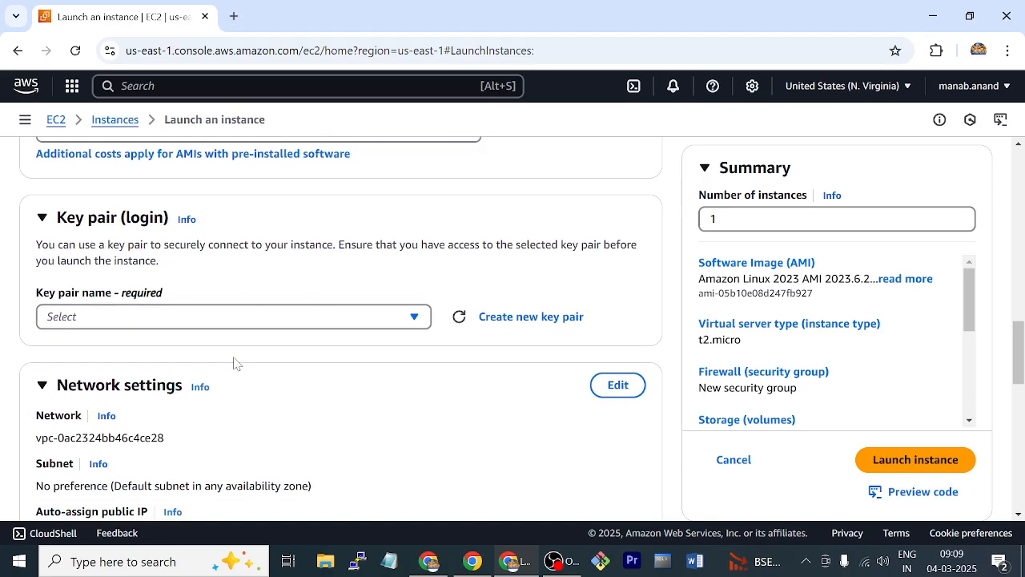
{"action": "left_click", "coordinate": [412, 318]}
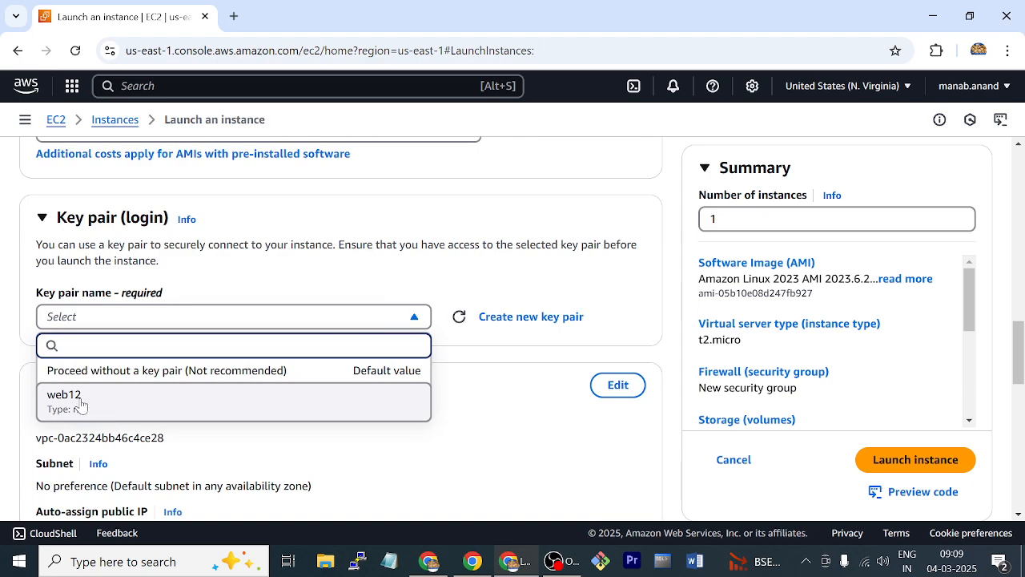
{"action": "left_click", "coordinate": [80, 405]}
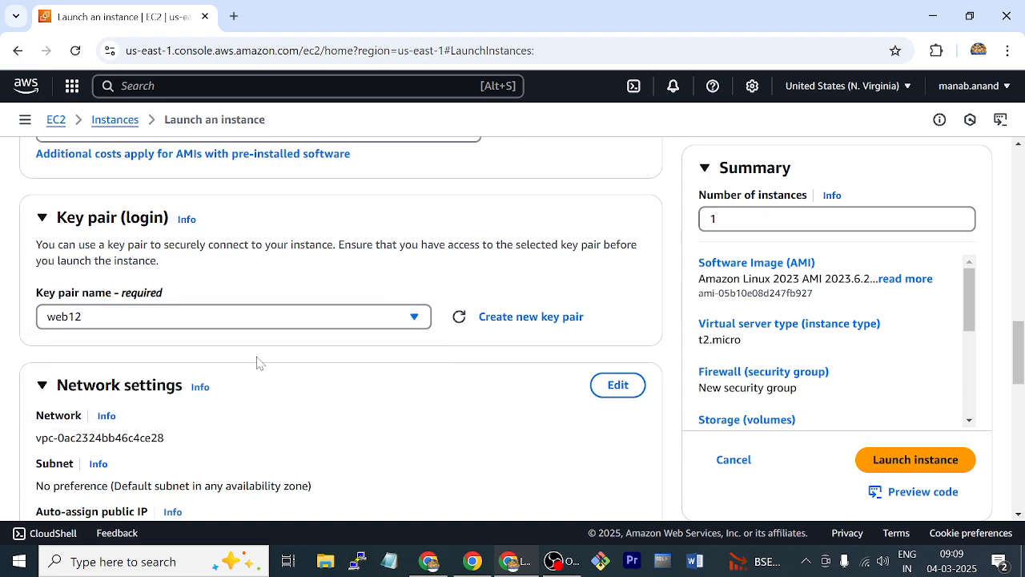
{"action": "scroll", "coordinate": [256, 366], "scroll_direction": "down", "scroll_amount": 1}
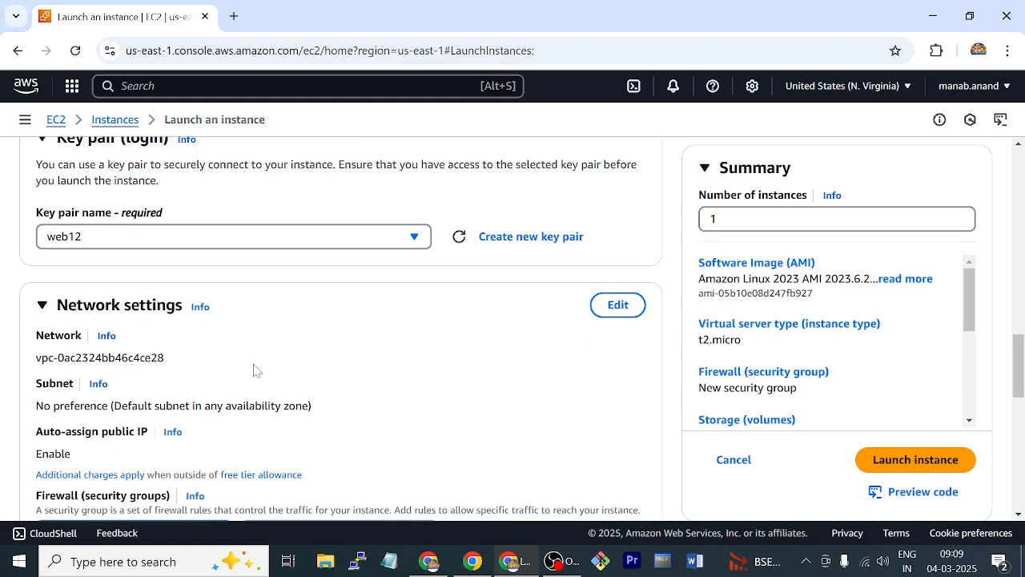
{"action": "left_click", "coordinate": [616, 309]}
{"action": "scroll", "coordinate": [521, 323], "scroll_direction": "down", "scroll_amount": 2}
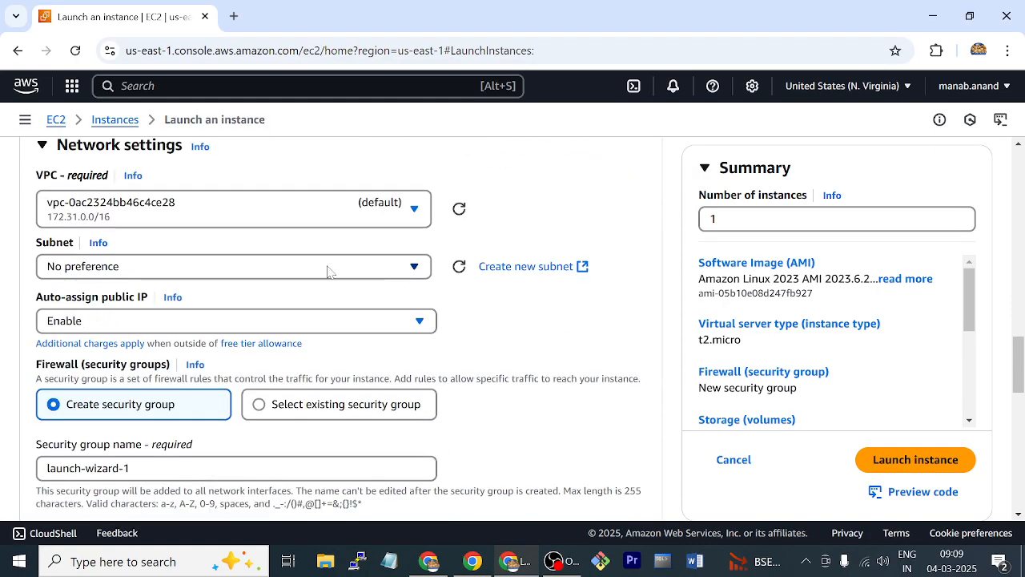
{"action": "left_click", "coordinate": [203, 273]}
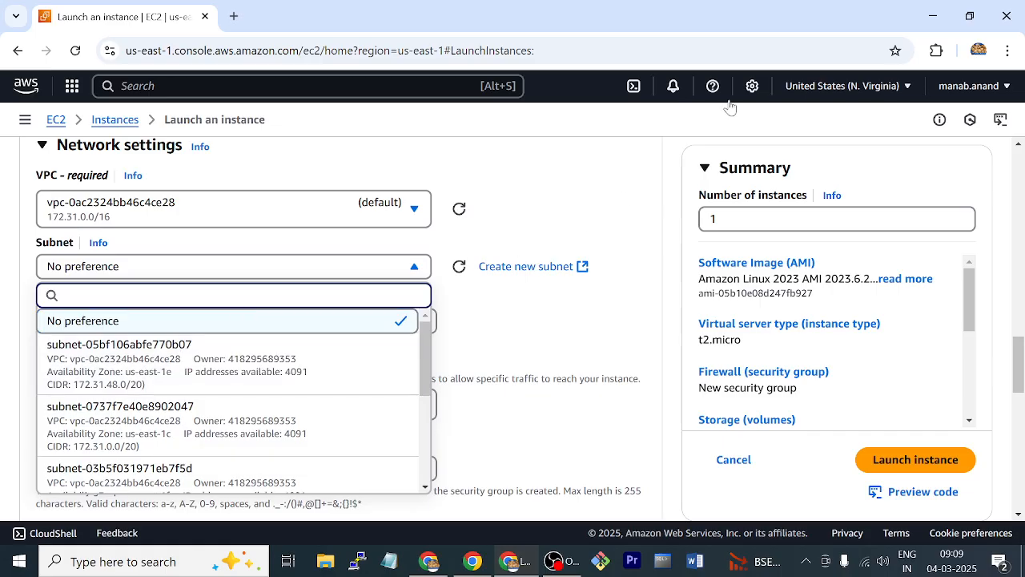
Step: Switch the region to Asia Pacific (Mumbai) and name the new instance mypc, dismissing the walkthrough banner
{"action": "left_click", "coordinate": [854, 88]}
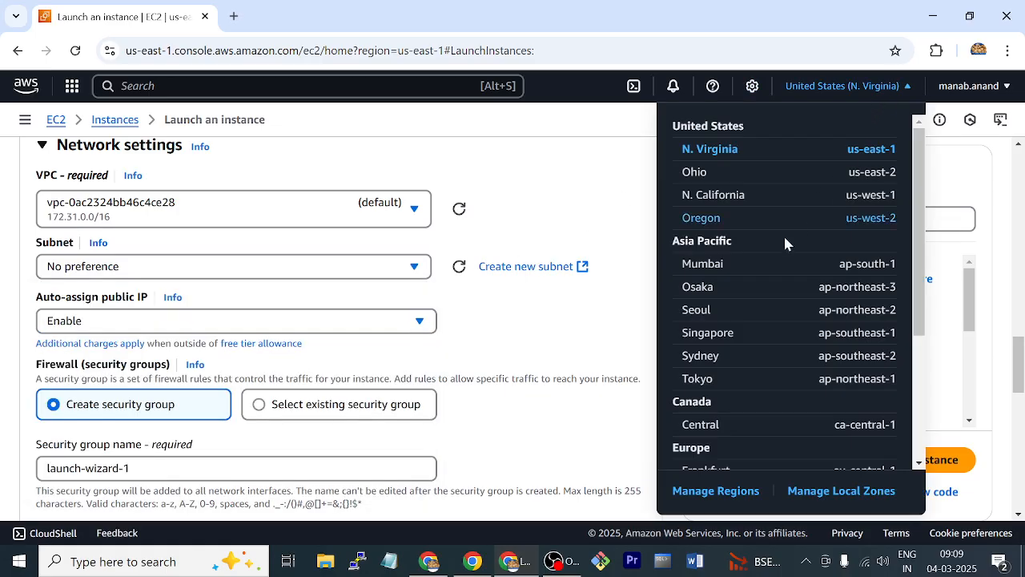
{"action": "left_click", "coordinate": [760, 265]}
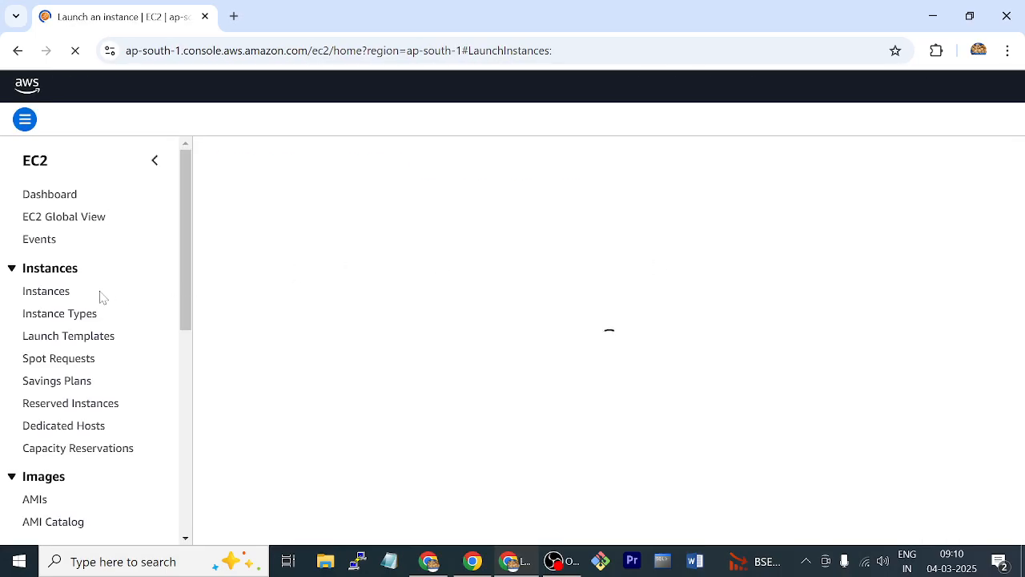
{"action": "left_click", "coordinate": [100, 354]}
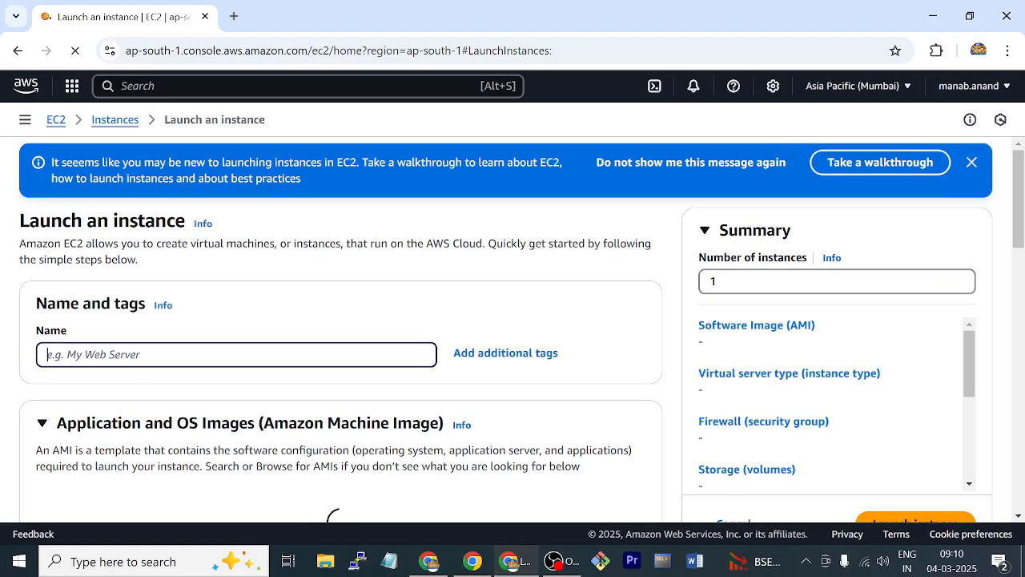
{"action": "type", "text": "my"}
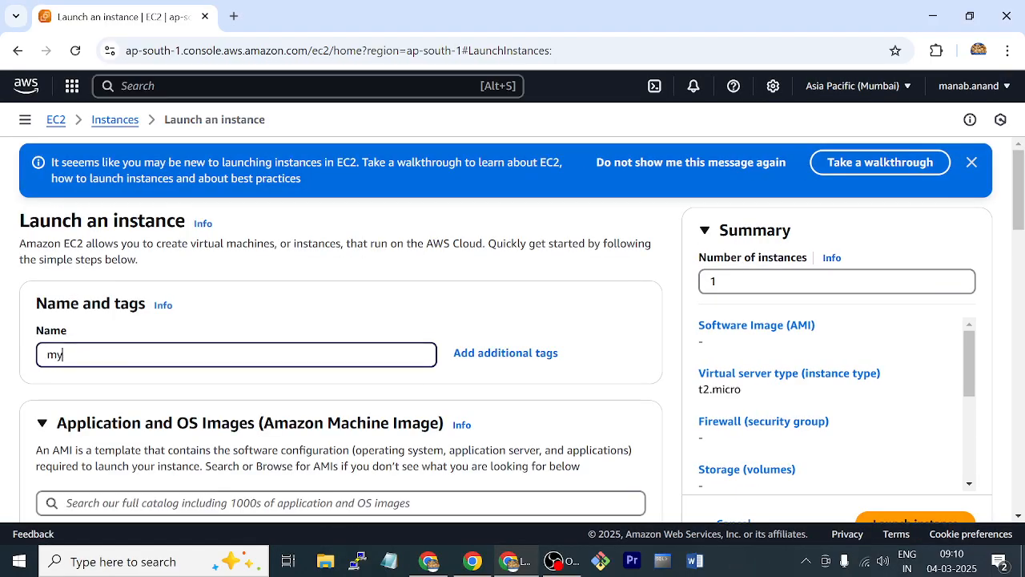
{"action": "type", "text": "pc"}
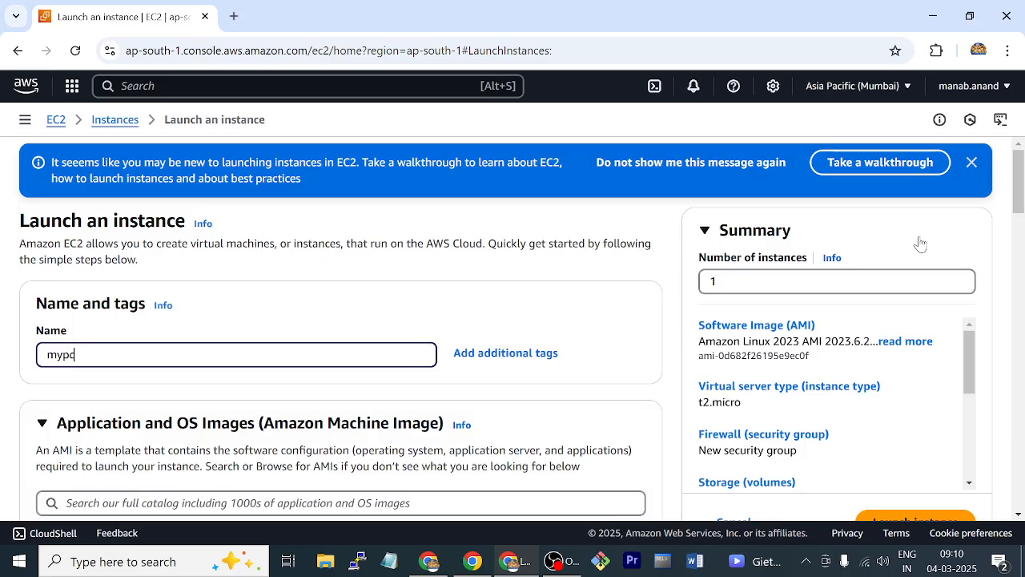
{"action": "left_click", "coordinate": [973, 169]}
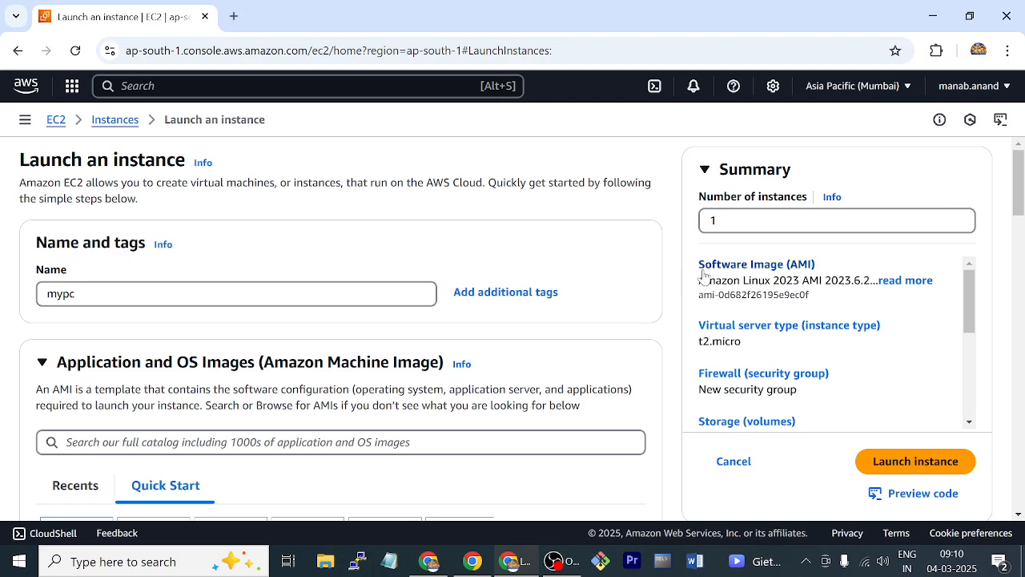
Step: Choose the existing web12 key pair for logging in to the instance
{"action": "scroll", "coordinate": [544, 321], "scroll_direction": "down", "scroll_amount": 4}
{"action": "scroll", "coordinate": [449, 323], "scroll_direction": "down", "scroll_amount": 5}
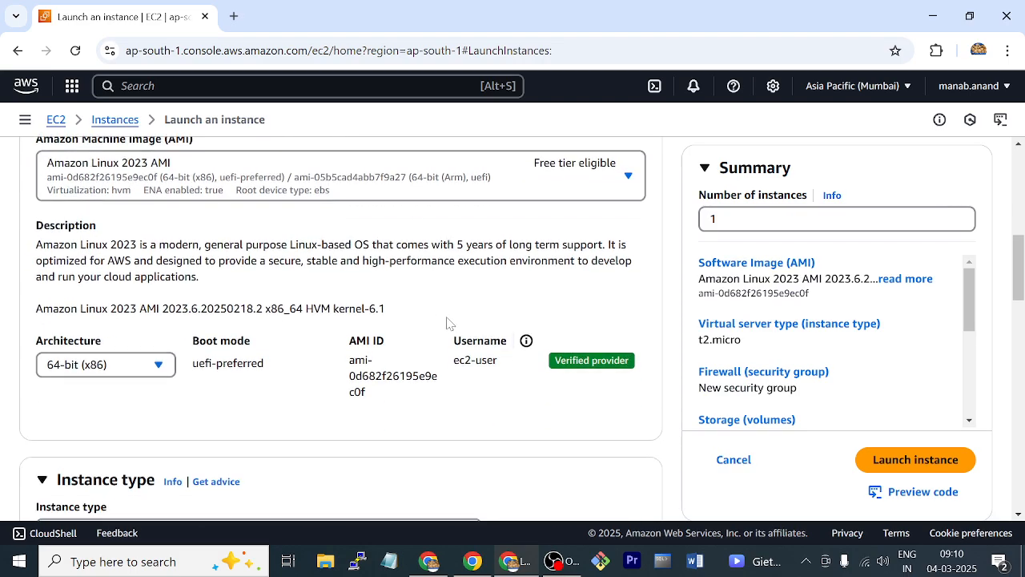
{"action": "scroll", "coordinate": [449, 323], "scroll_direction": "down", "scroll_amount": 4}
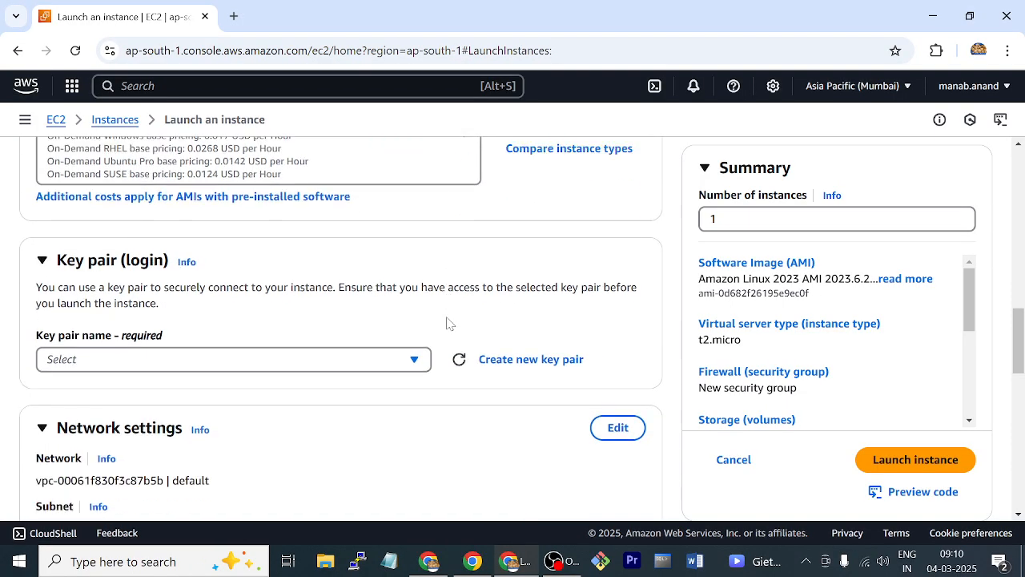
{"action": "left_click", "coordinate": [411, 262]}
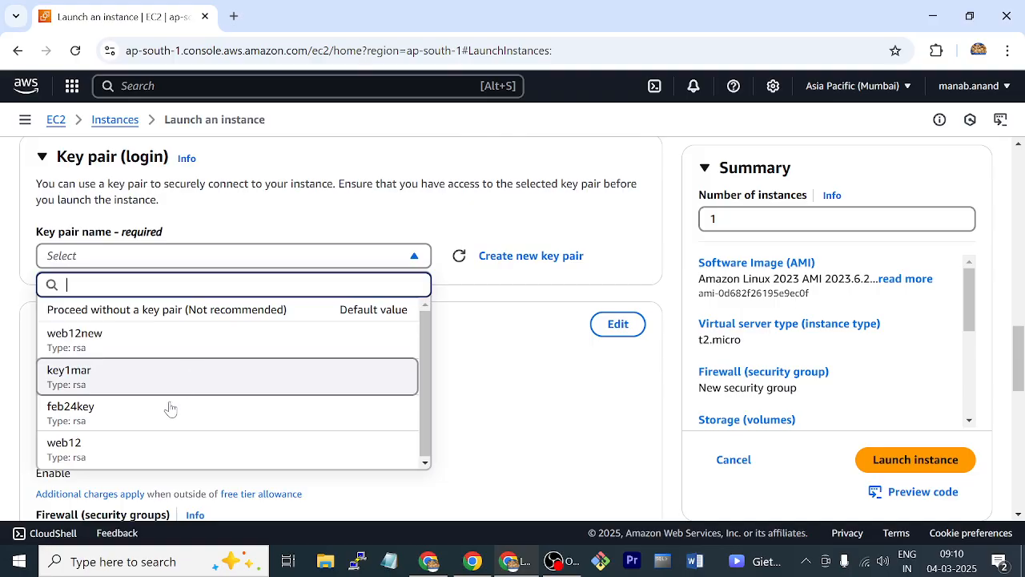
{"action": "left_click", "coordinate": [97, 456]}
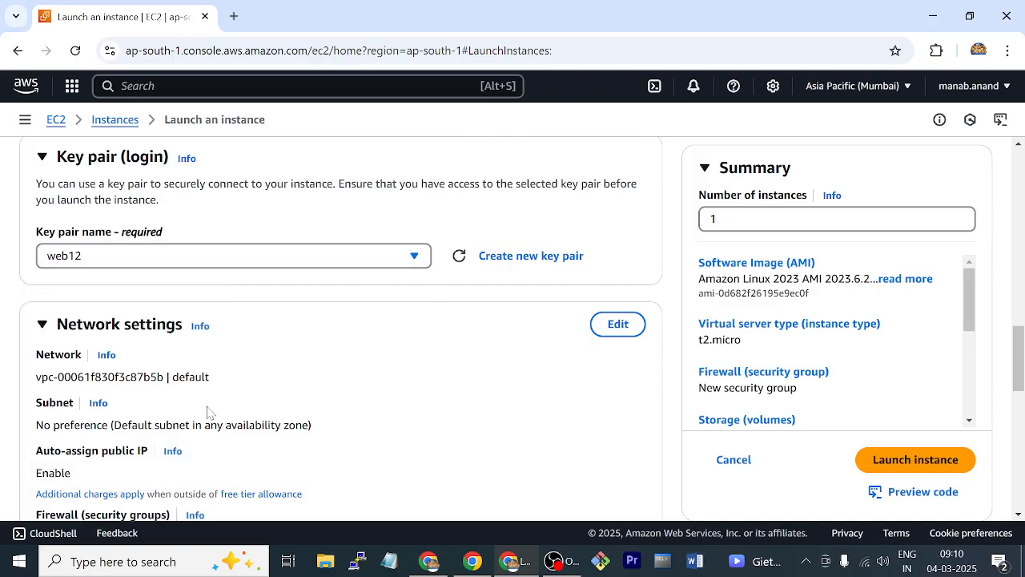
Step: Edit the network settings to place the instance in the default VPC's subnet in availability zone ap-south-1a
{"action": "scroll", "coordinate": [245, 397], "scroll_direction": "down", "scroll_amount": 1}
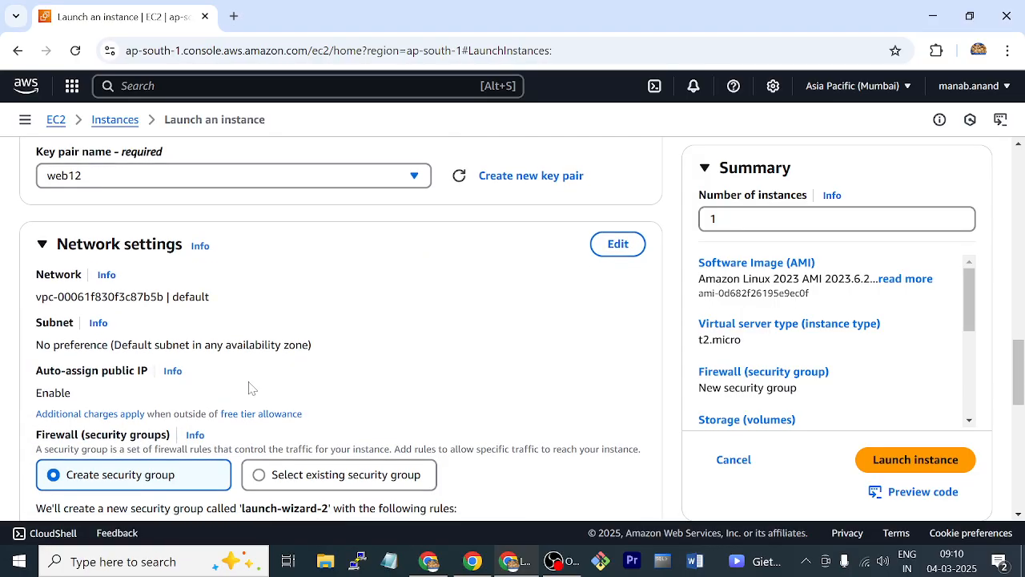
{"action": "left_click", "coordinate": [618, 244]}
{"action": "scroll", "coordinate": [408, 316], "scroll_direction": "down", "scroll_amount": 2}
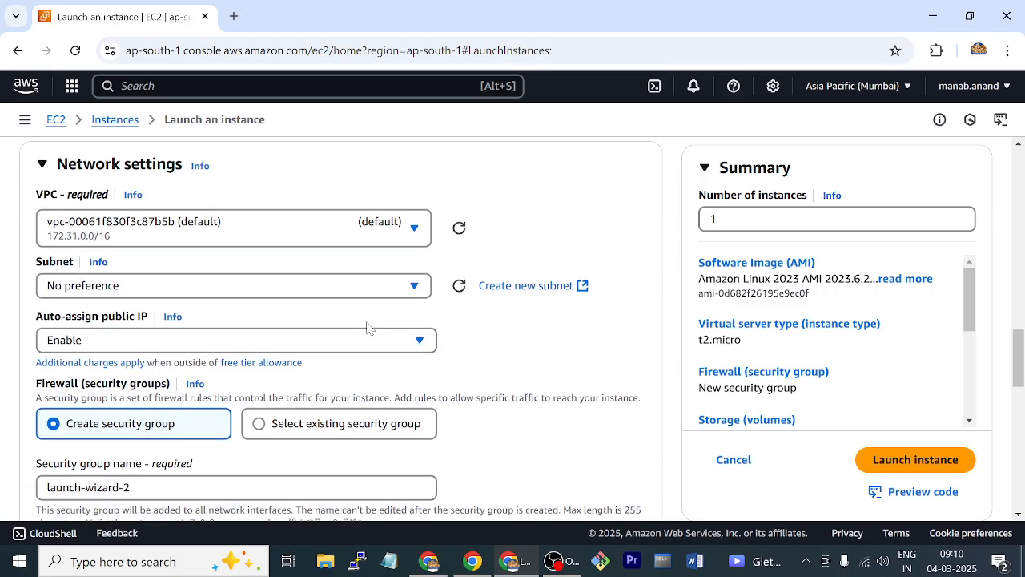
{"action": "left_click", "coordinate": [186, 202]}
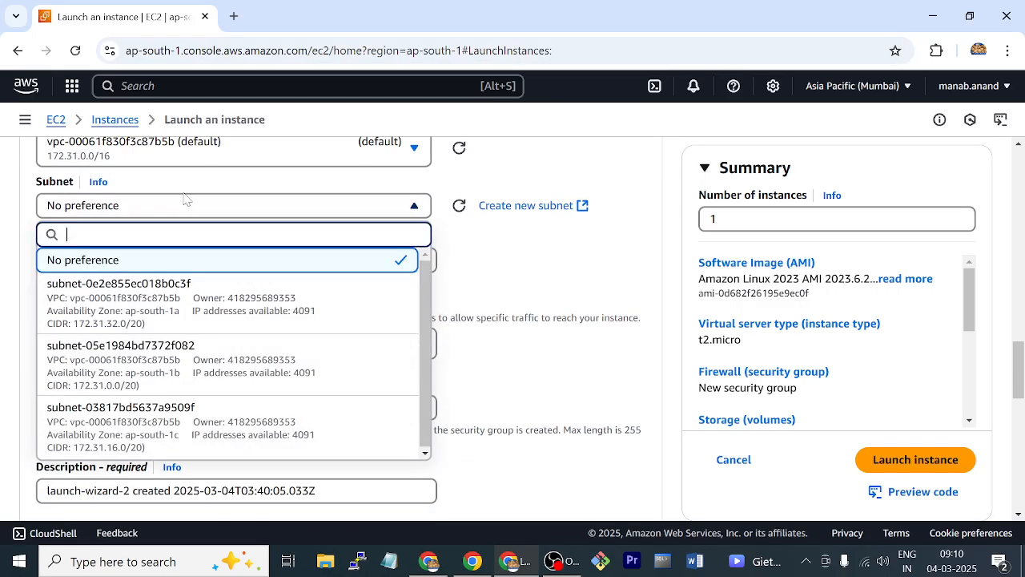
{"action": "left_click", "coordinate": [175, 301]}
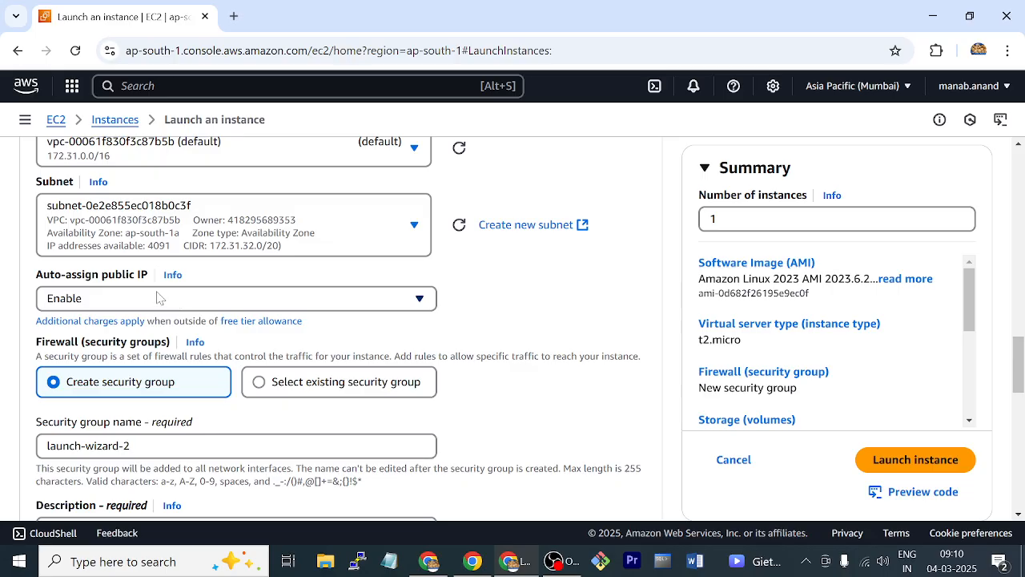
Step: Use an existing security group for the instance's firewall and select websg
{"action": "scroll", "coordinate": [158, 299], "scroll_direction": "down", "scroll_amount": 1}
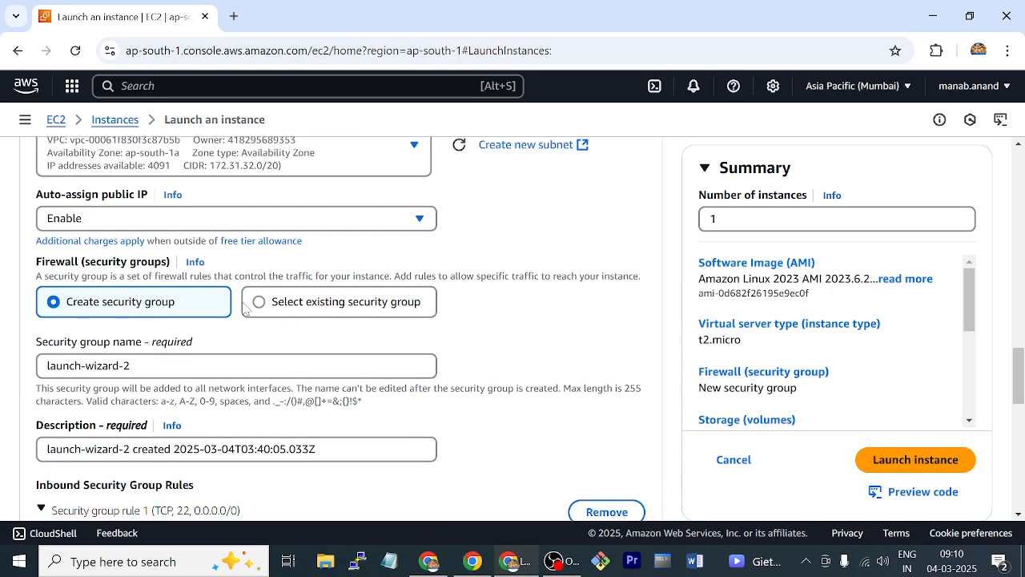
{"action": "left_click", "coordinate": [270, 306]}
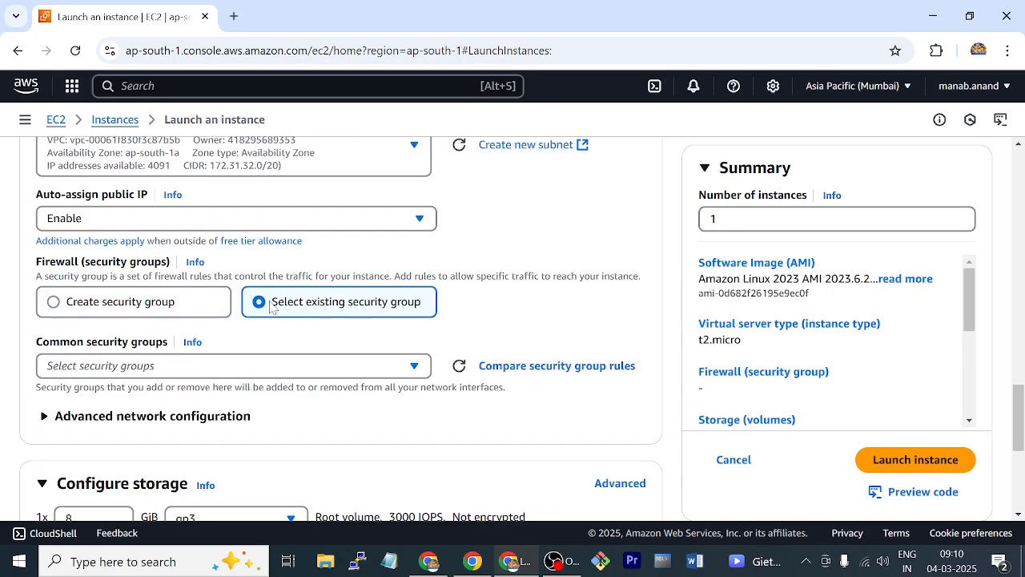
{"action": "left_click", "coordinate": [200, 368]}
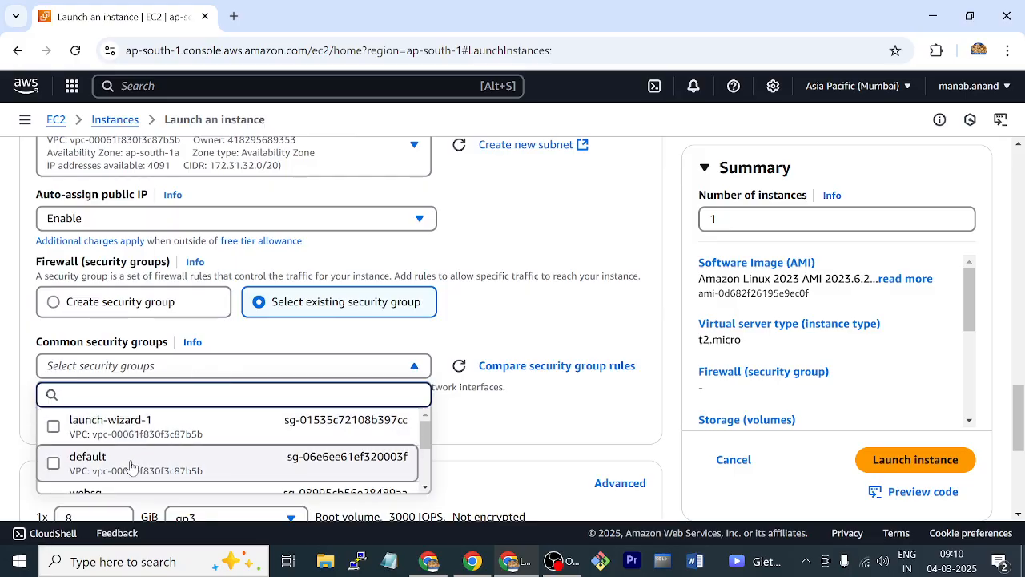
{"action": "scroll", "coordinate": [135, 453], "scroll_direction": "down", "scroll_amount": 1}
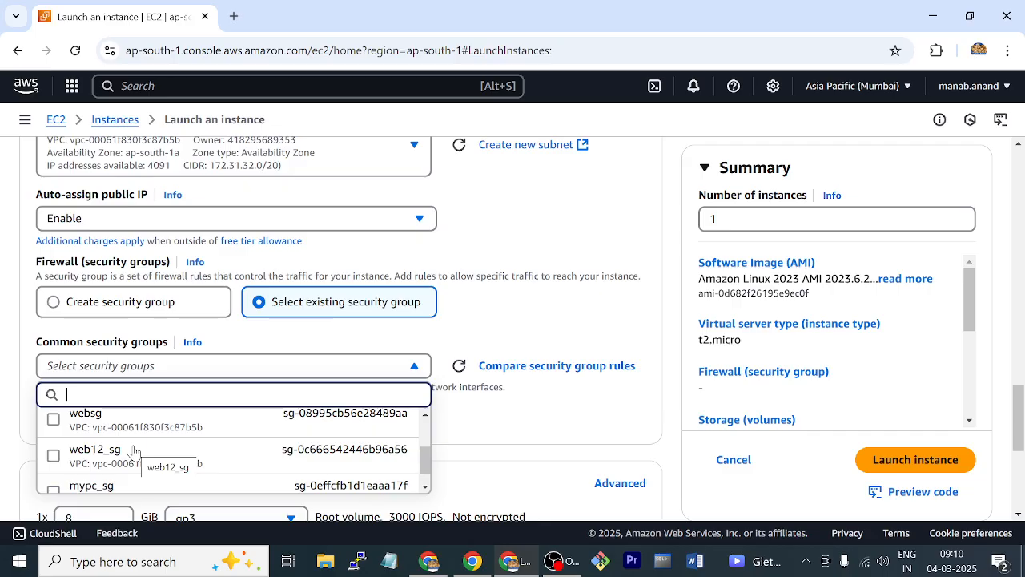
{"action": "left_click", "coordinate": [93, 418]}
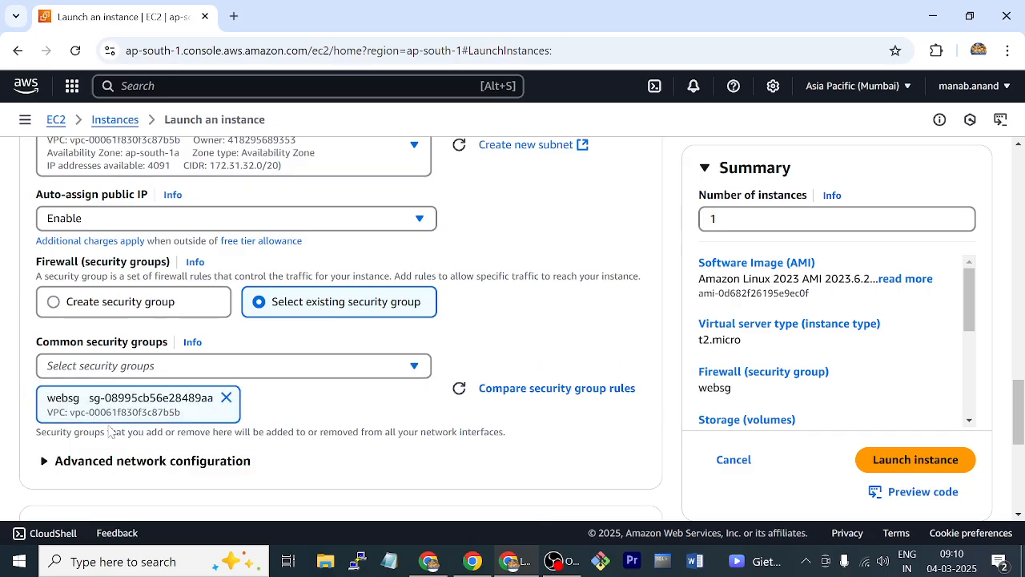
Step: Keep the default 8 GiB gp3 root volume and launch the instance
{"action": "scroll", "coordinate": [164, 376], "scroll_direction": "down", "scroll_amount": 2}
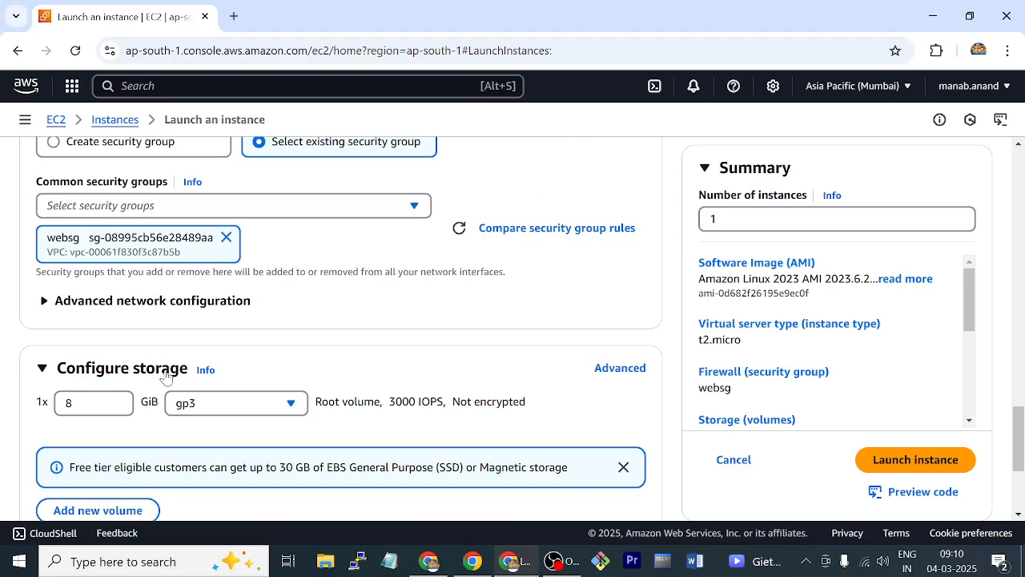
{"action": "scroll", "coordinate": [324, 349], "scroll_direction": "down", "scroll_amount": 1}
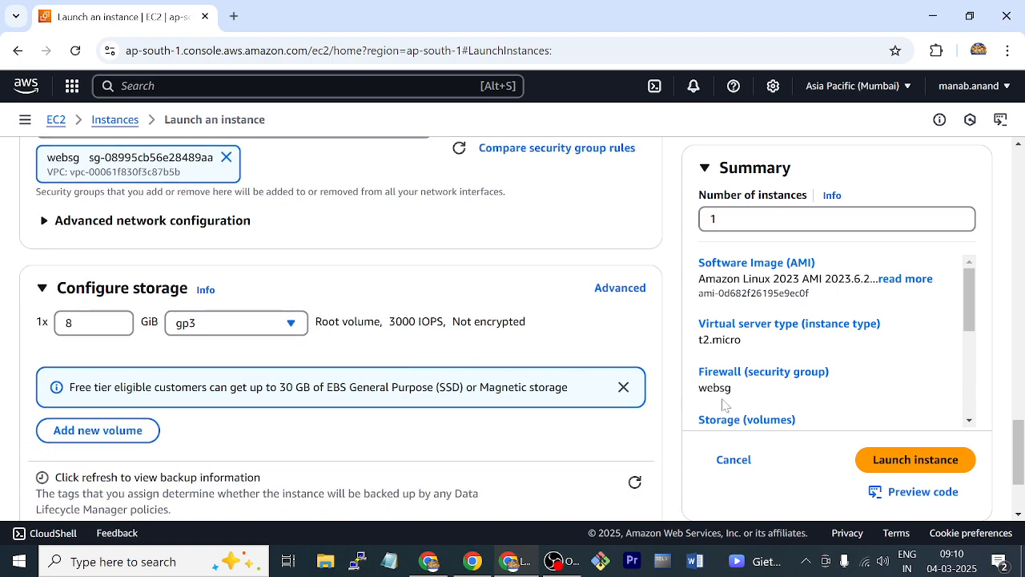
{"action": "left_click", "coordinate": [917, 463]}
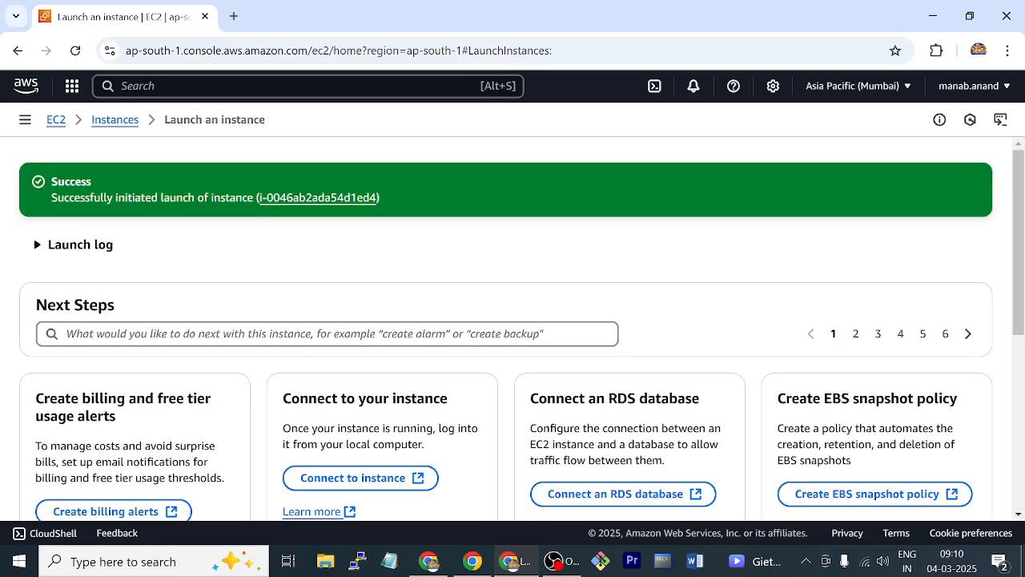
Step: Select mypc in the instances list and refresh the list to update its state
{"action": "left_click", "coordinate": [117, 129]}
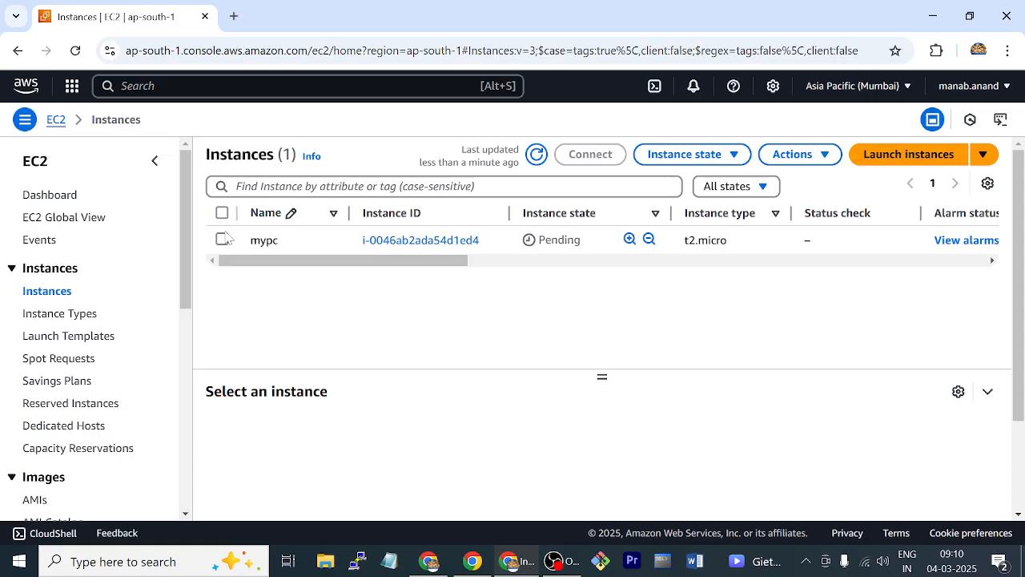
{"action": "left_click", "coordinate": [222, 240]}
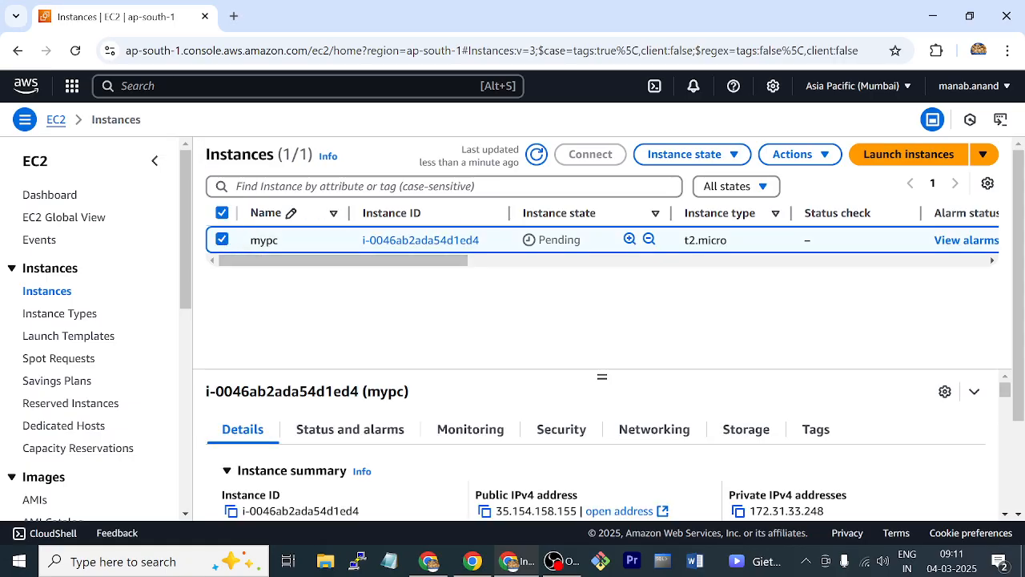
{"action": "left_click", "coordinate": [536, 156]}
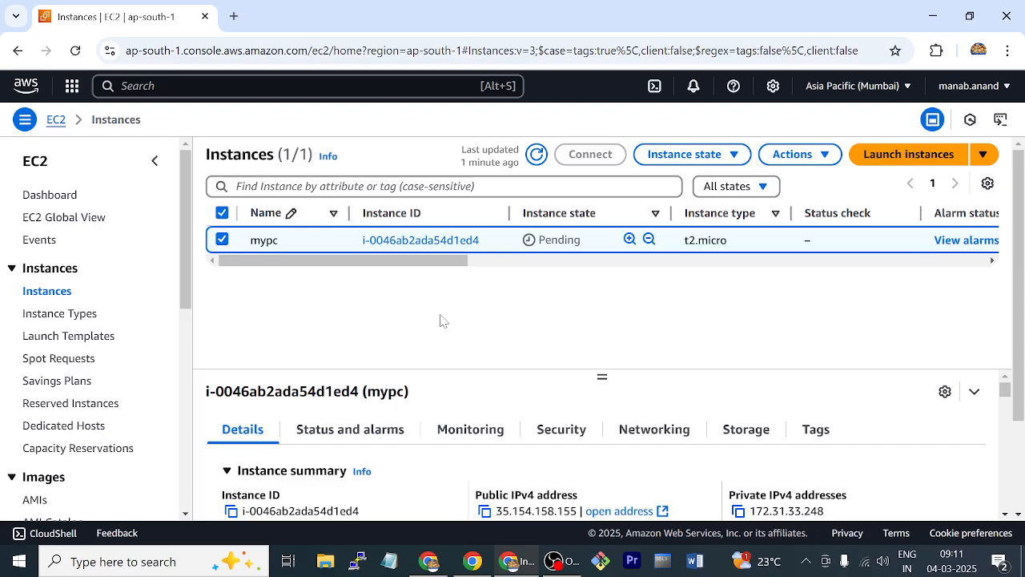
{"action": "left_click", "coordinate": [538, 156]}
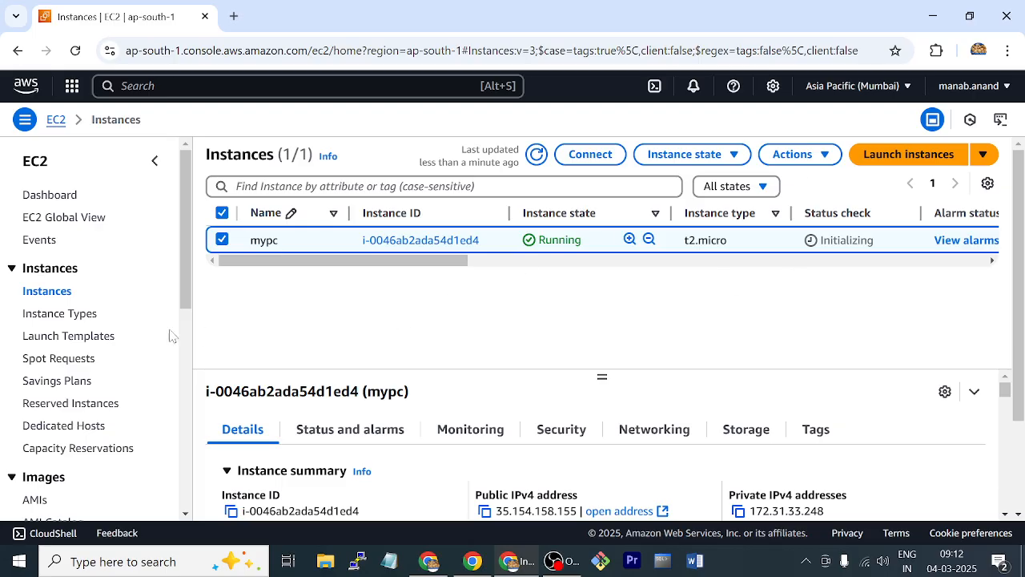
Step: Check which self-owned AMIs exist in the Mumbai region and return to the instances list
{"action": "scroll", "coordinate": [98, 338], "scroll_direction": "down", "scroll_amount": 1}
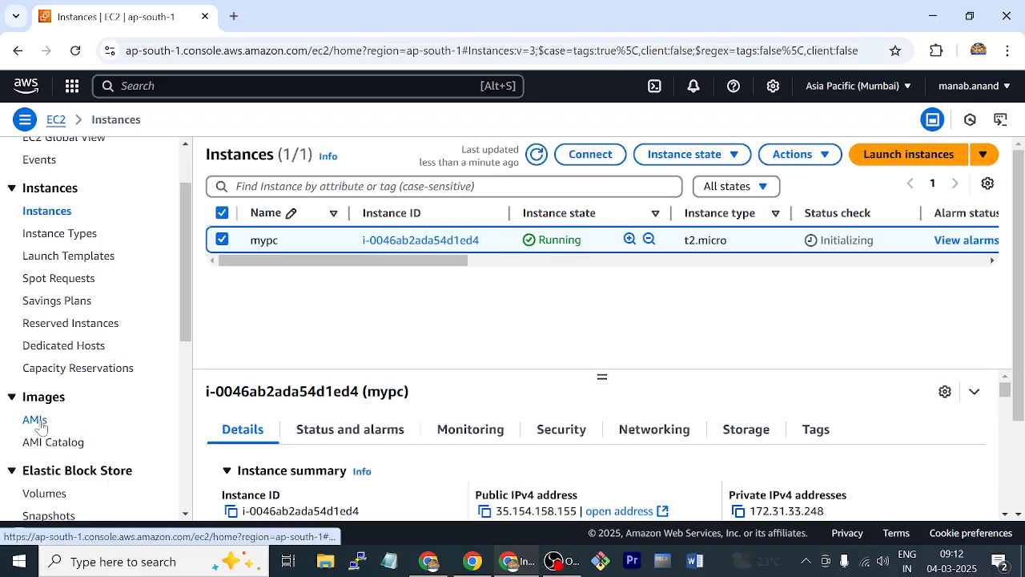
{"action": "left_click", "coordinate": [39, 423]}
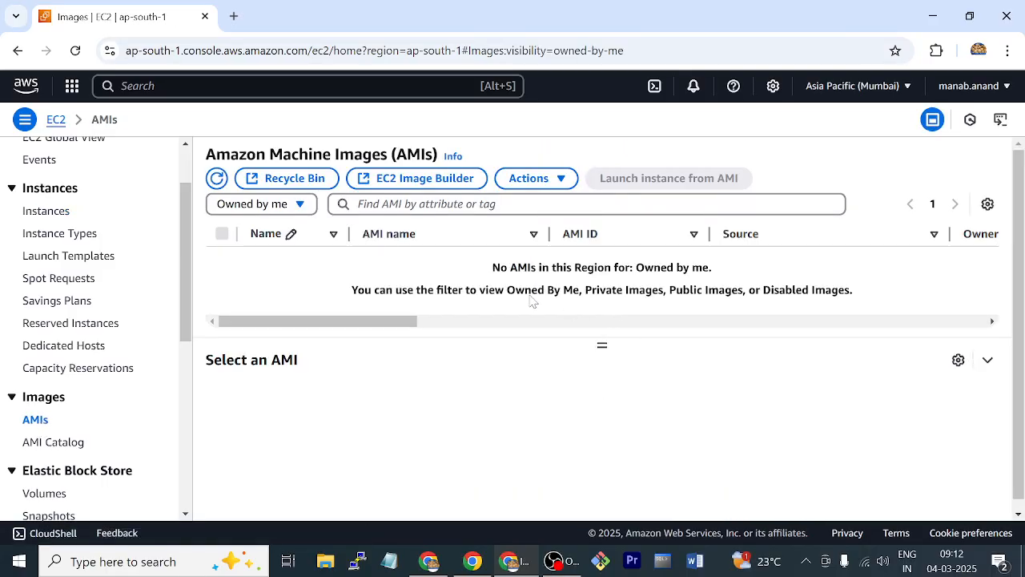
{"action": "left_click", "coordinate": [67, 216]}
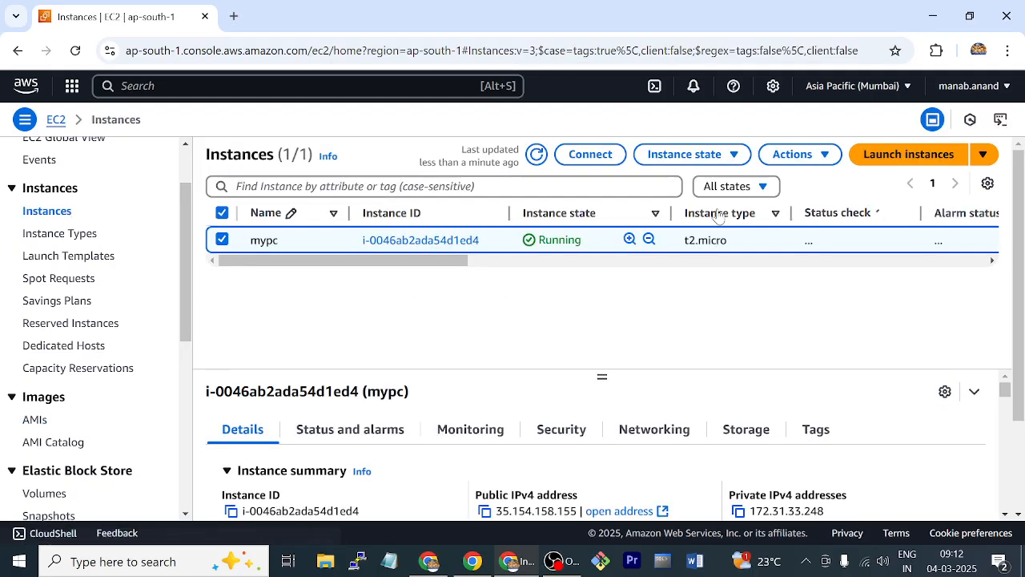
Step: Start creating an image from the mypc instance and name it mypcimg
{"action": "left_click", "coordinate": [821, 160]}
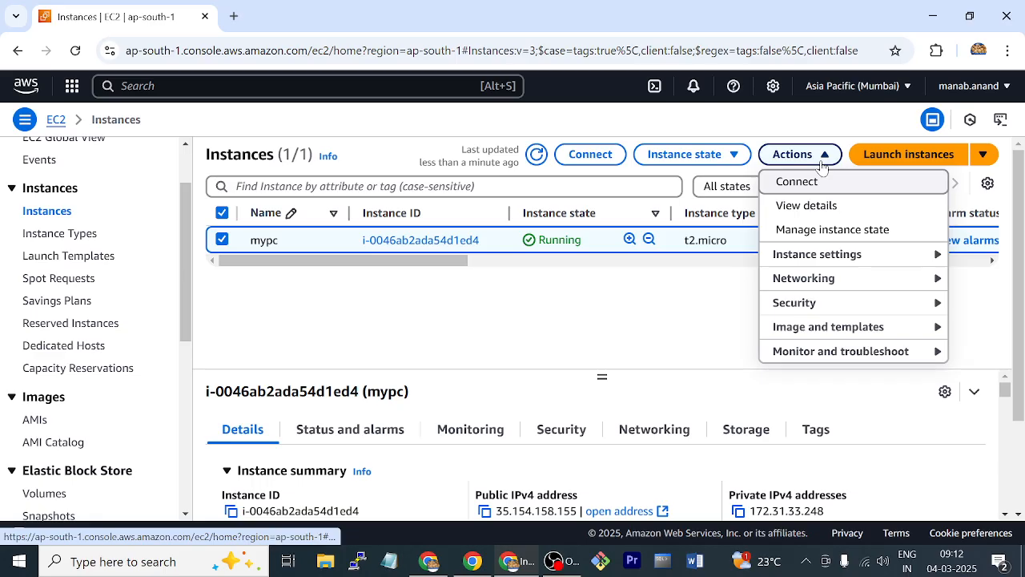
{"action": "left_click", "coordinate": [815, 335]}
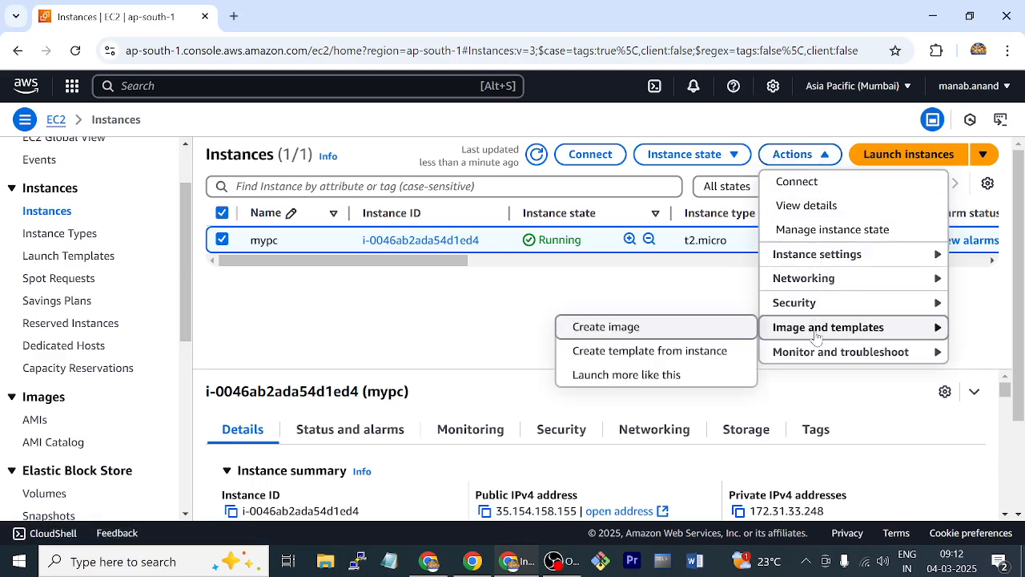
{"action": "left_click", "coordinate": [633, 328]}
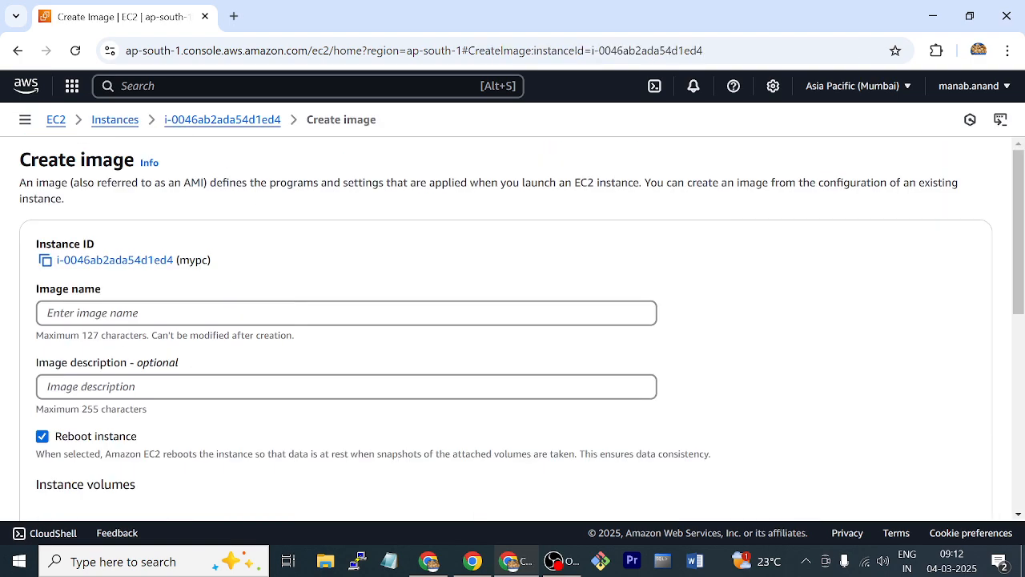
{"action": "left_click", "coordinate": [346, 313]}
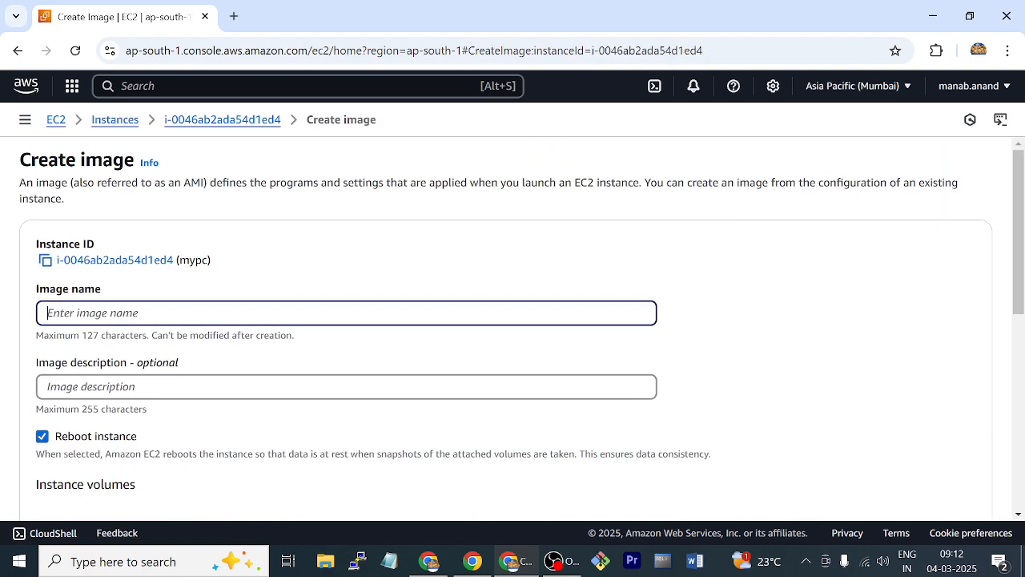
{"action": "type", "text": "mypcimg"}
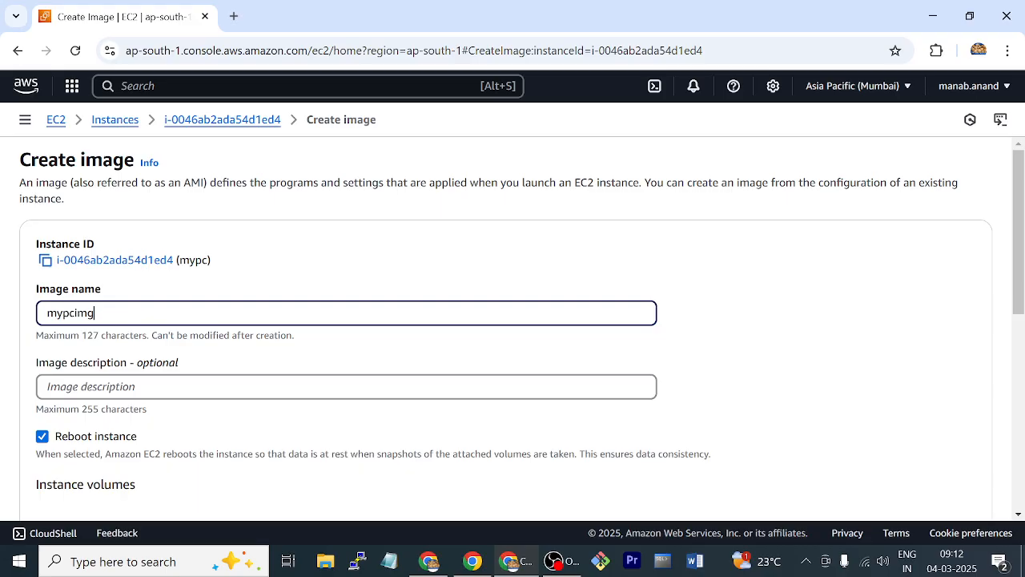
Step: Turn off rebooting the instance and create the image with its existing volume and tag settings
{"action": "scroll", "coordinate": [221, 367], "scroll_direction": "down", "scroll_amount": 2}
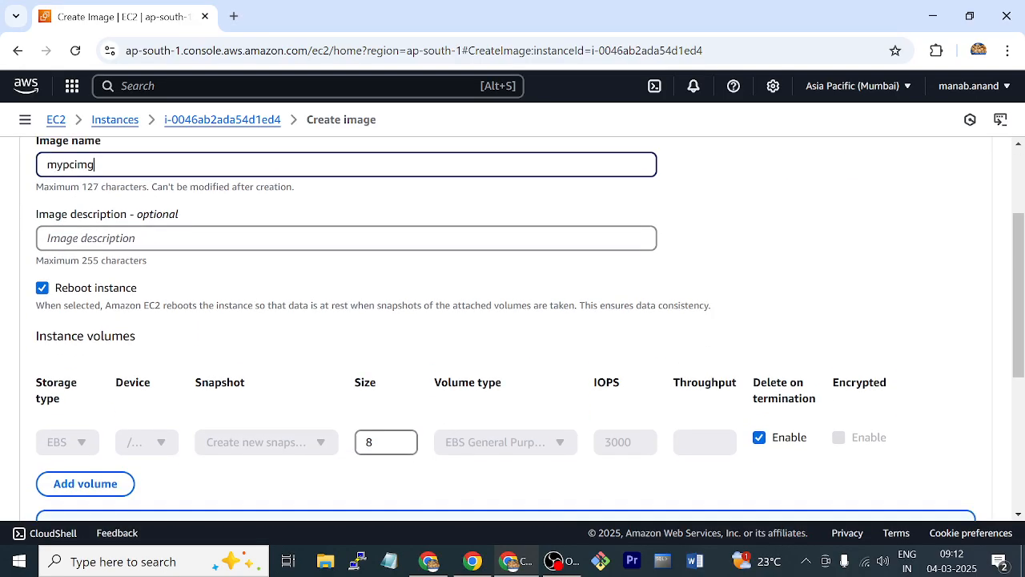
{"action": "left_click", "coordinate": [41, 275]}
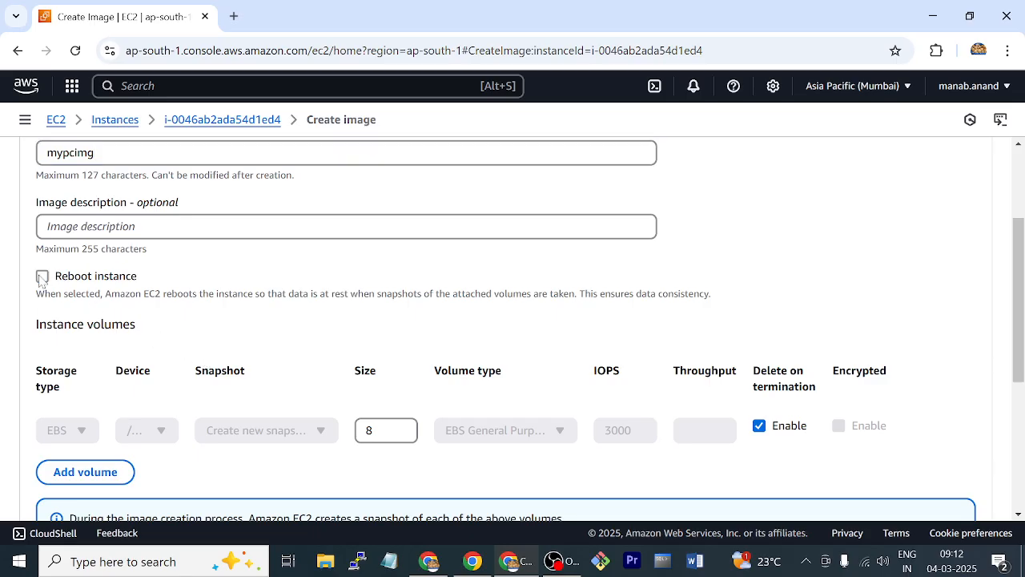
{"action": "scroll", "coordinate": [177, 290], "scroll_direction": "down", "scroll_amount": 4}
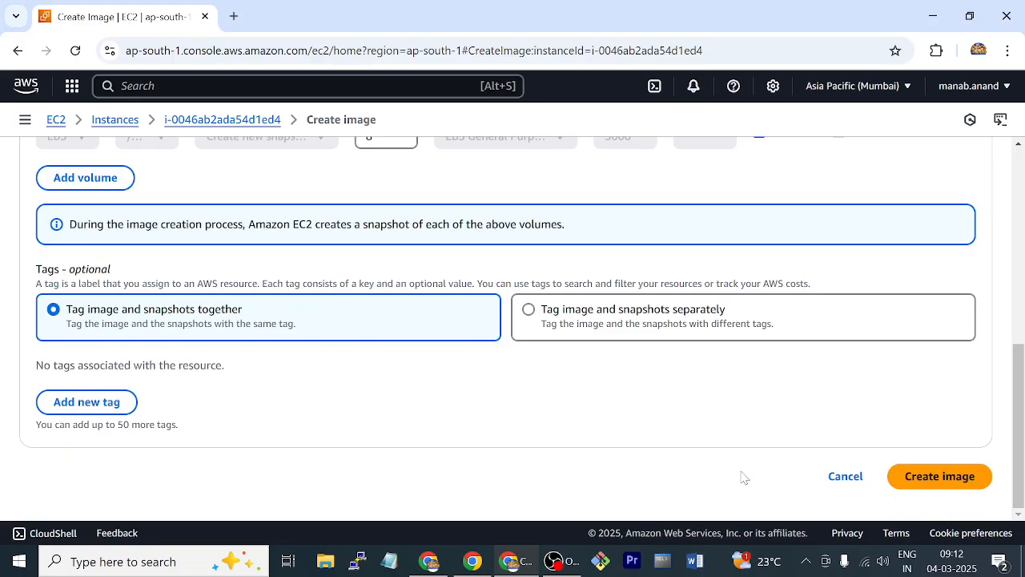
{"action": "left_click", "coordinate": [941, 479]}
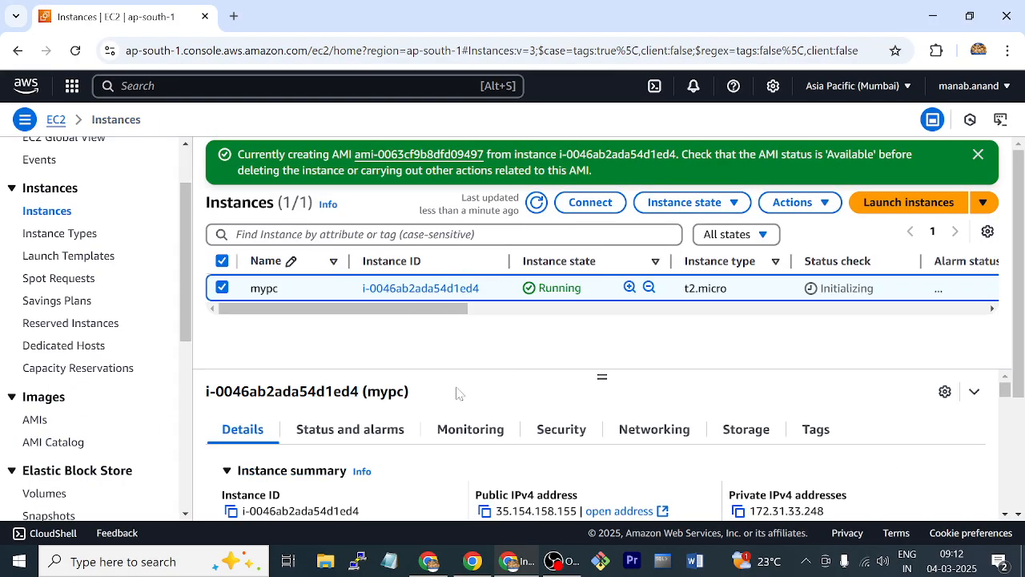
Step: Select mypcimg in the AMI list and refresh the list to check the image's status
{"action": "left_click", "coordinate": [33, 419]}
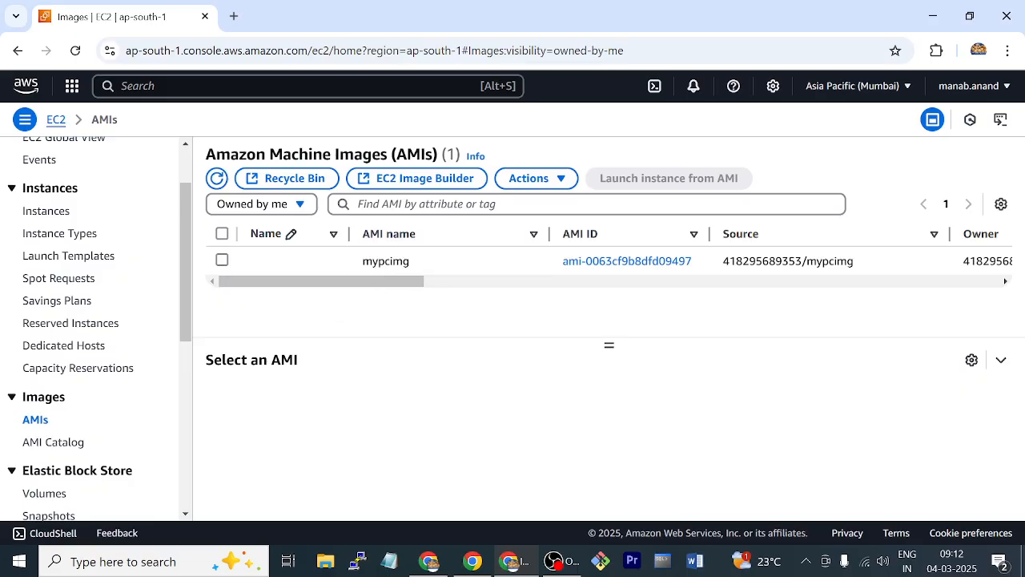
{"action": "left_click", "coordinate": [222, 261]}
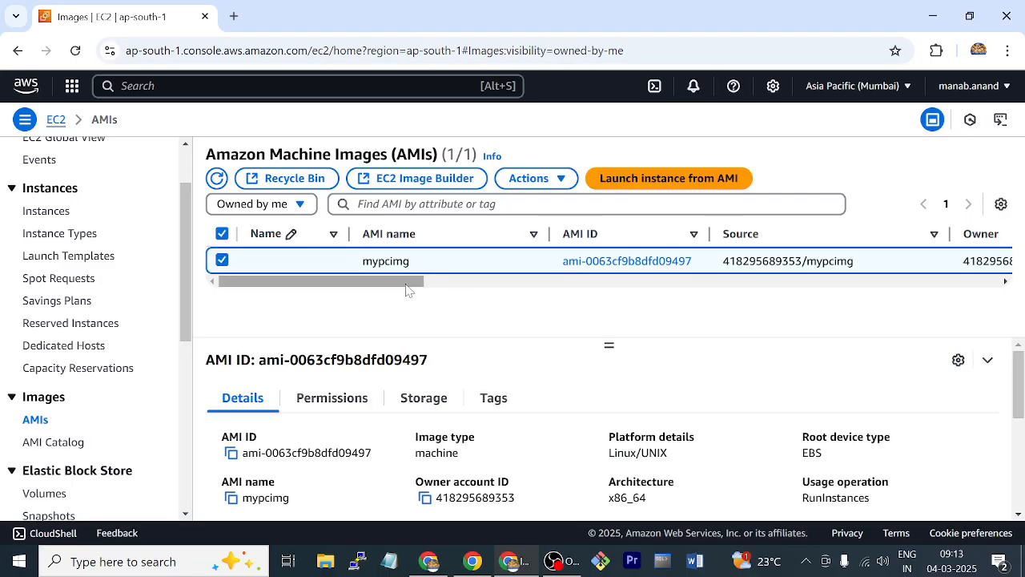
{"action": "left_click_drag", "start_coordinate": [408, 290], "coordinate": [595, 306]}
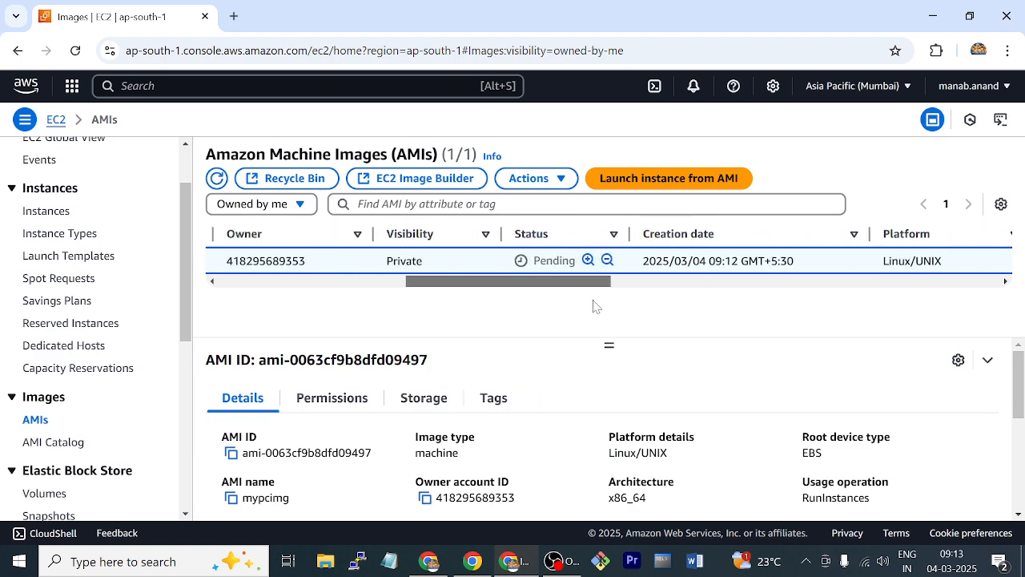
{"action": "left_click_drag", "start_coordinate": [577, 260], "coordinate": [530, 260]}
{"action": "left_click", "coordinate": [576, 312]}
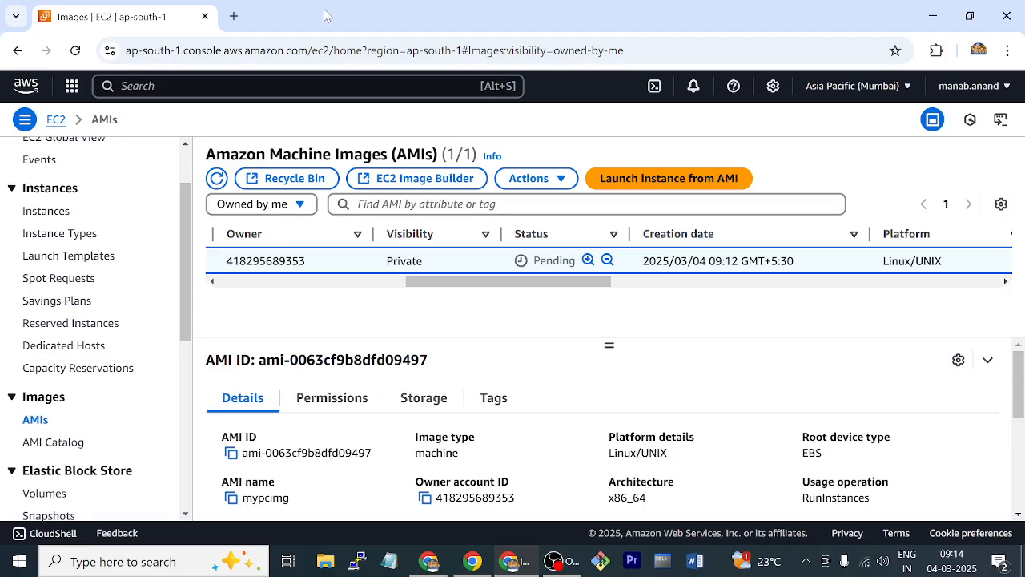
{"action": "left_click", "coordinate": [217, 179]}
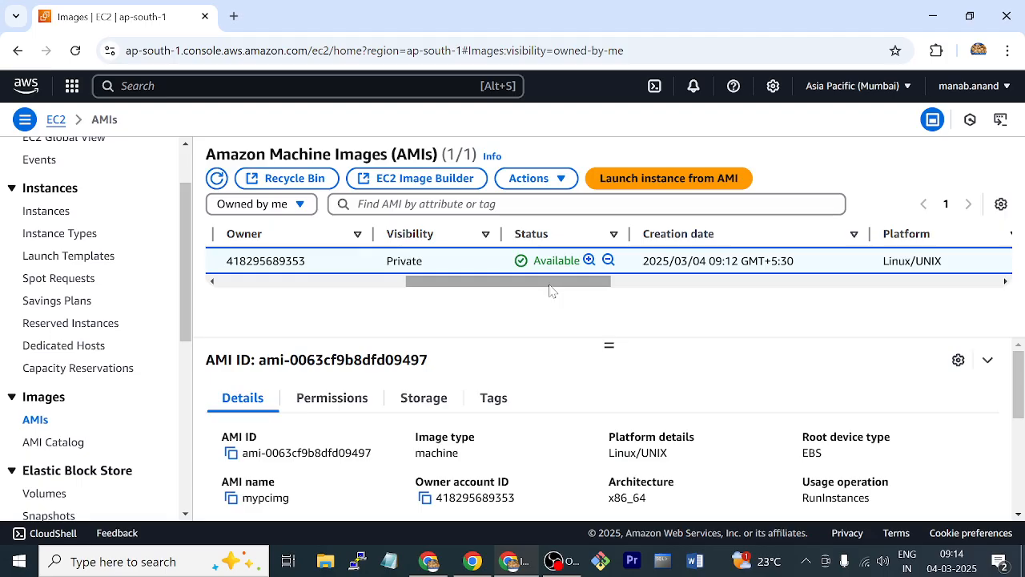
{"action": "mouse_move", "coordinate": [552, 285]}
{"action": "left_mouse_down"}
{"action": "mouse_move", "coordinate": [368, 287]}
{"action": "mouse_move", "coordinate": [424, 285]}
{"action": "mouse_move", "coordinate": [324, 277]}
{"action": "mouse_move", "coordinate": [542, 293]}
{"action": "left_mouse_up"}
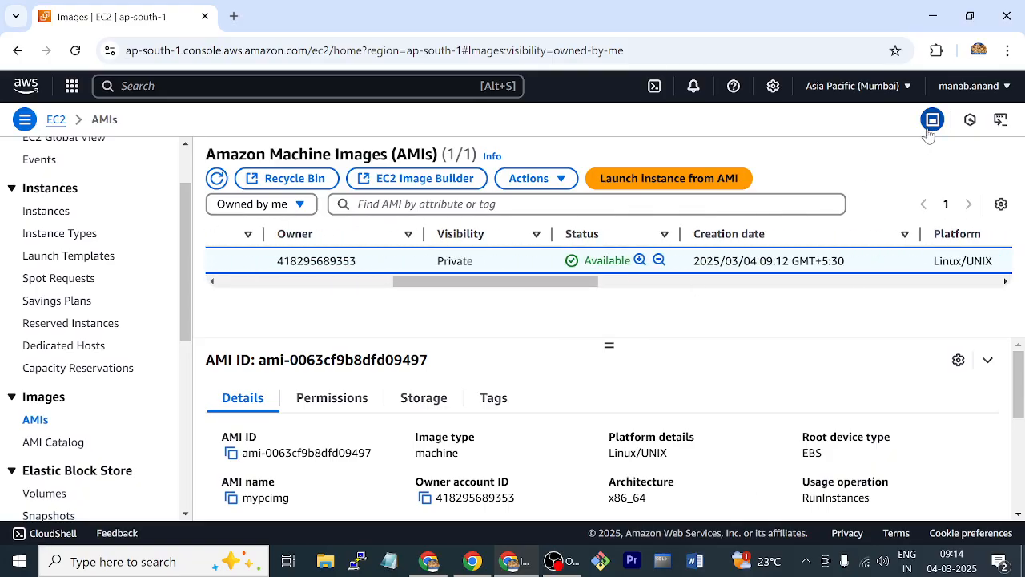
Step: Check the self-owned AMIs in the Asia Pacific (Singapore) region and return to Mumbai
{"action": "left_click", "coordinate": [890, 88]}
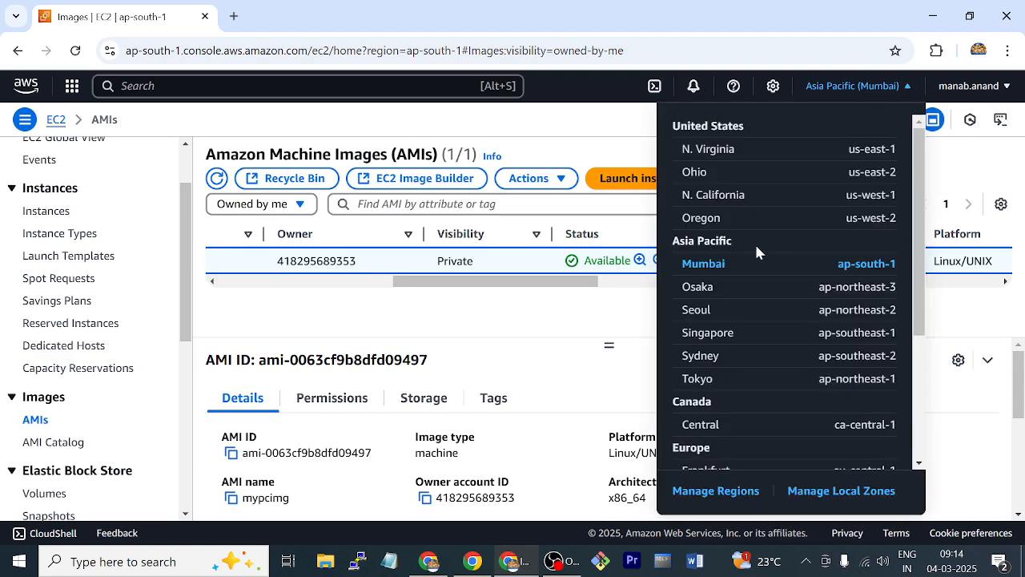
{"action": "left_click", "coordinate": [710, 341]}
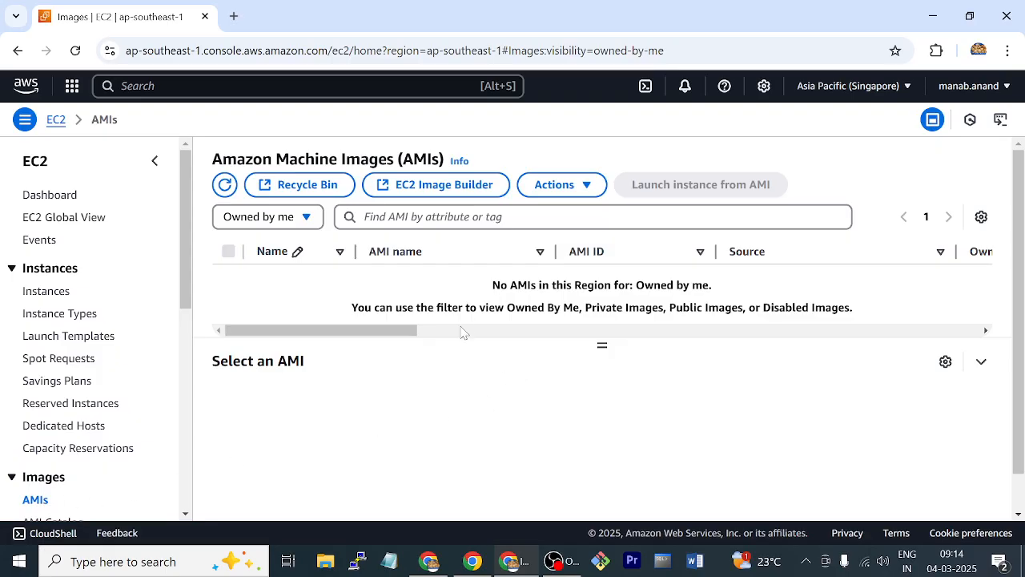
{"action": "left_click", "coordinate": [889, 88]}
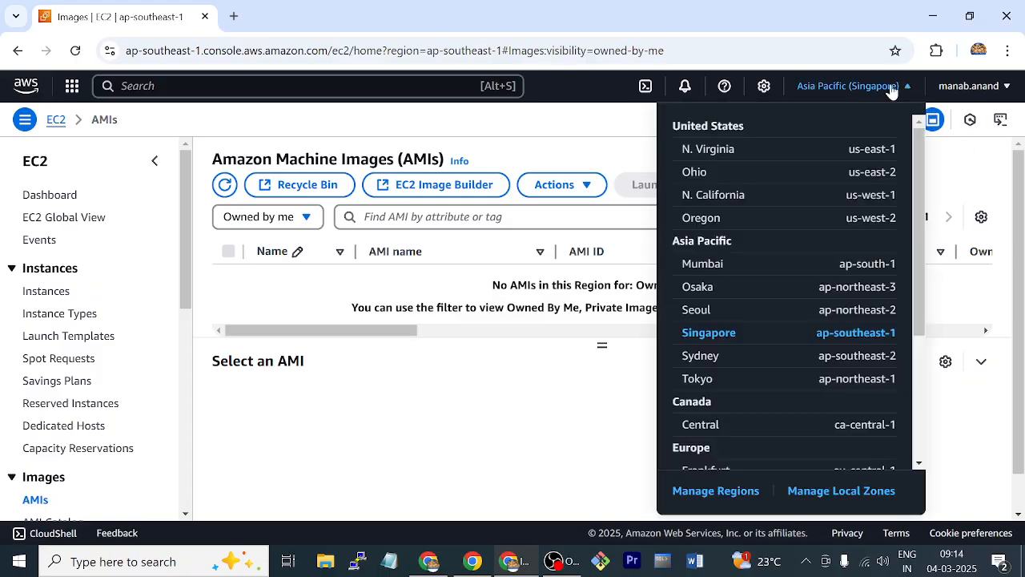
{"action": "left_click", "coordinate": [798, 268]}
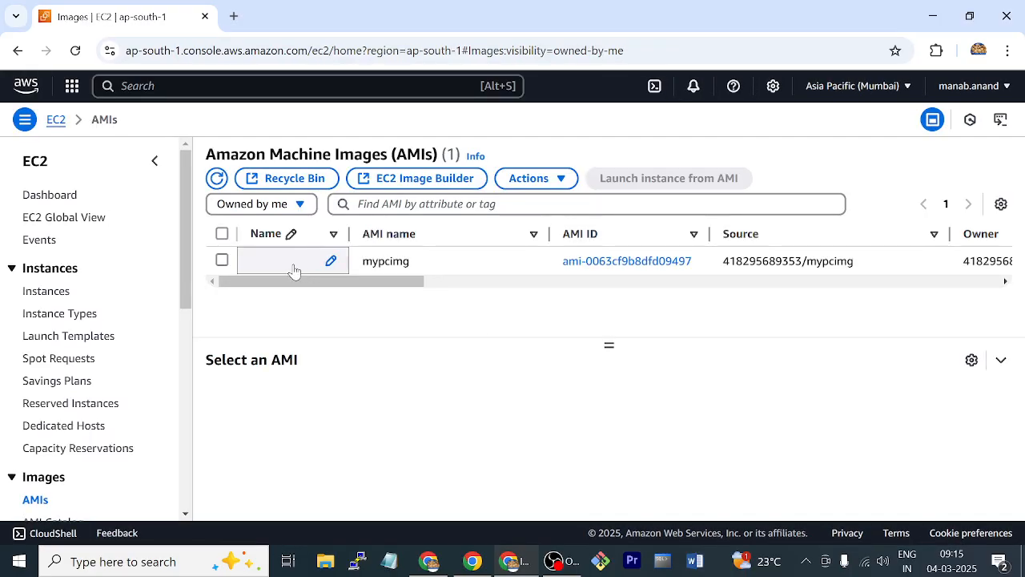
Step: Start a copy of the mypcimg AMI and shorten its copy description to mypcimg
{"action": "left_click", "coordinate": [222, 260]}
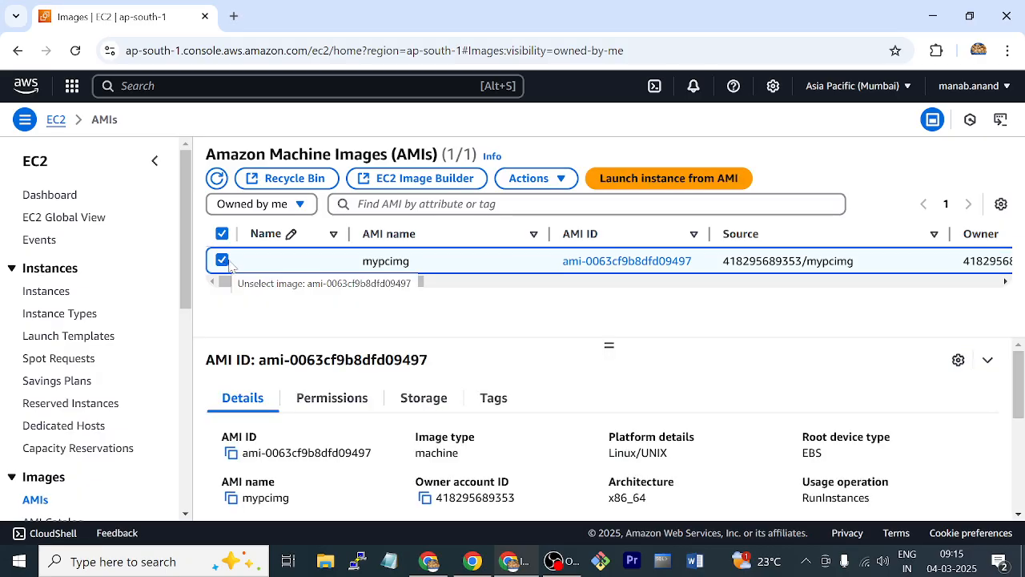
{"action": "left_click", "coordinate": [565, 180]}
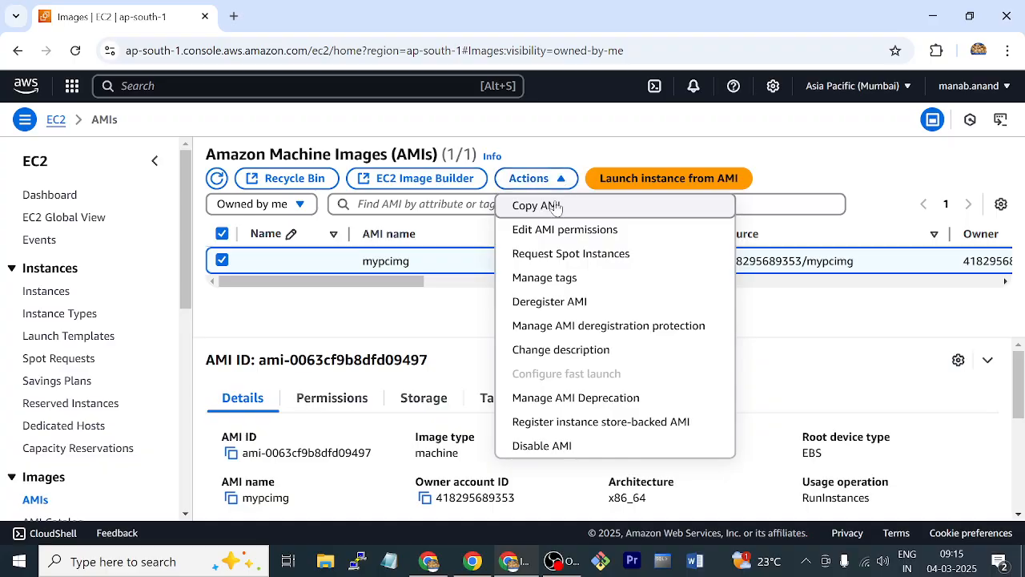
{"action": "left_click", "coordinate": [553, 210]}
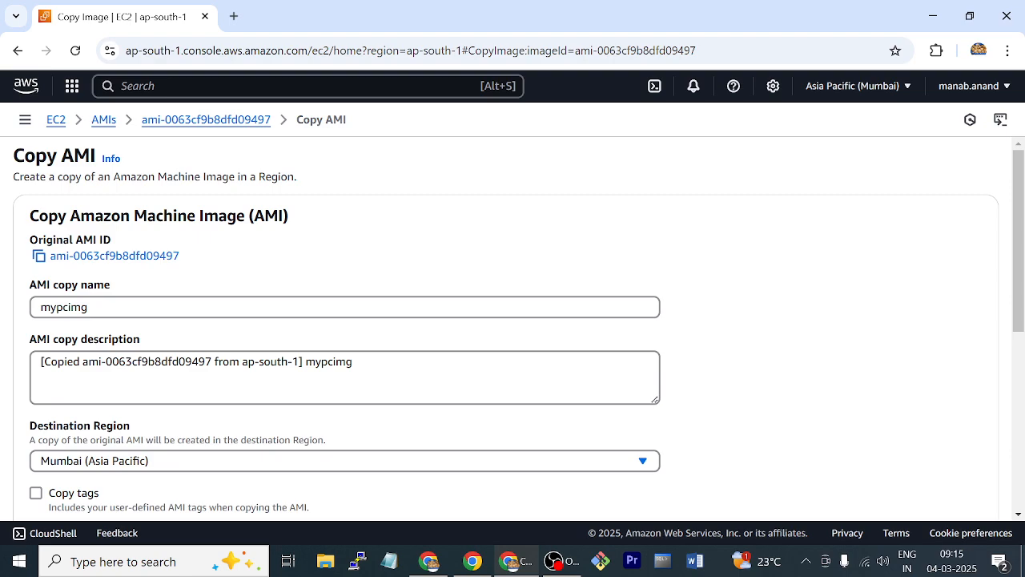
{"action": "left_click_drag", "start_coordinate": [303, 361], "coordinate": [24, 355]}
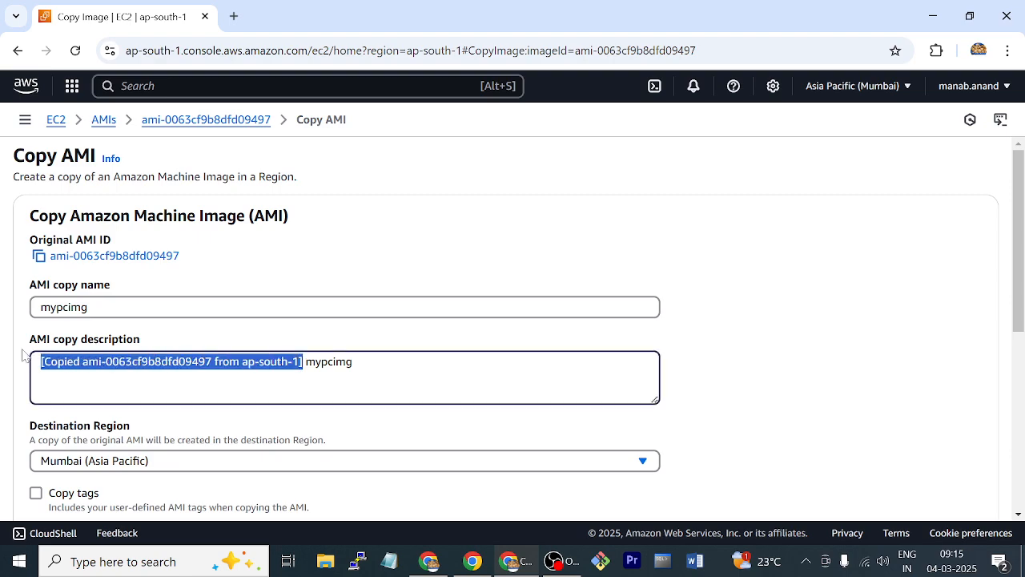
{"action": "key", "text": "BackSpace"}
{"action": "key", "text": "Delete"}
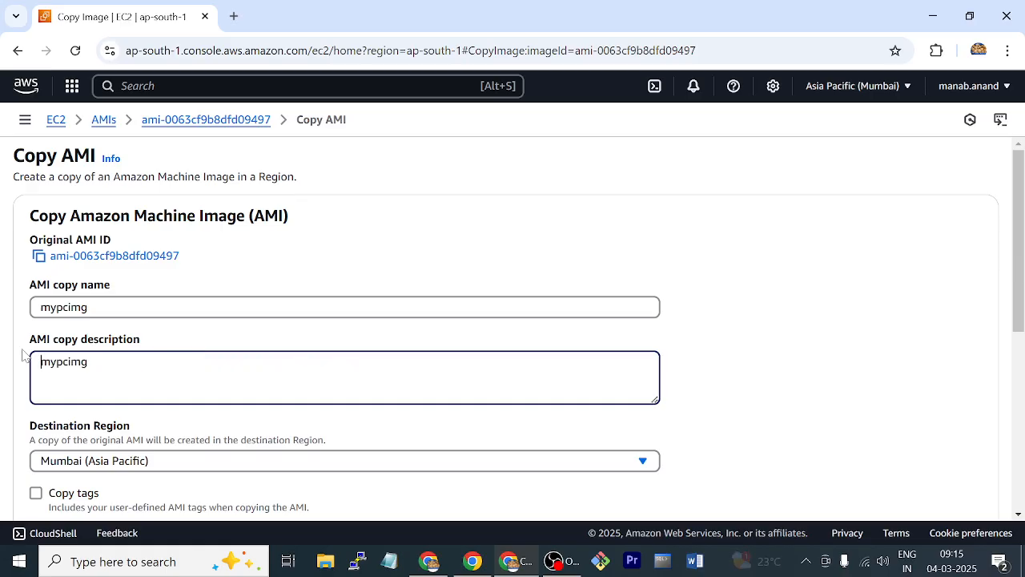
{"action": "scroll", "coordinate": [23, 355], "scroll_direction": "down", "scroll_amount": 1}
{"action": "scroll", "coordinate": [248, 371], "scroll_direction": "down", "scroll_amount": 2}
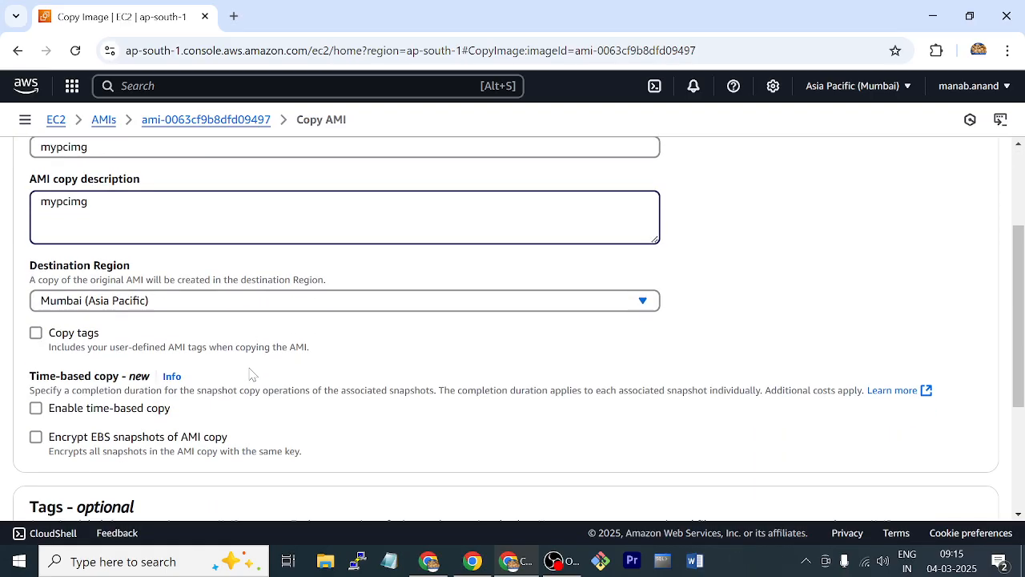
Step: Set the copy's destination region to Asia Pacific (Singapore), start the AMI copy and dismiss the notification
{"action": "left_click", "coordinate": [248, 304]}
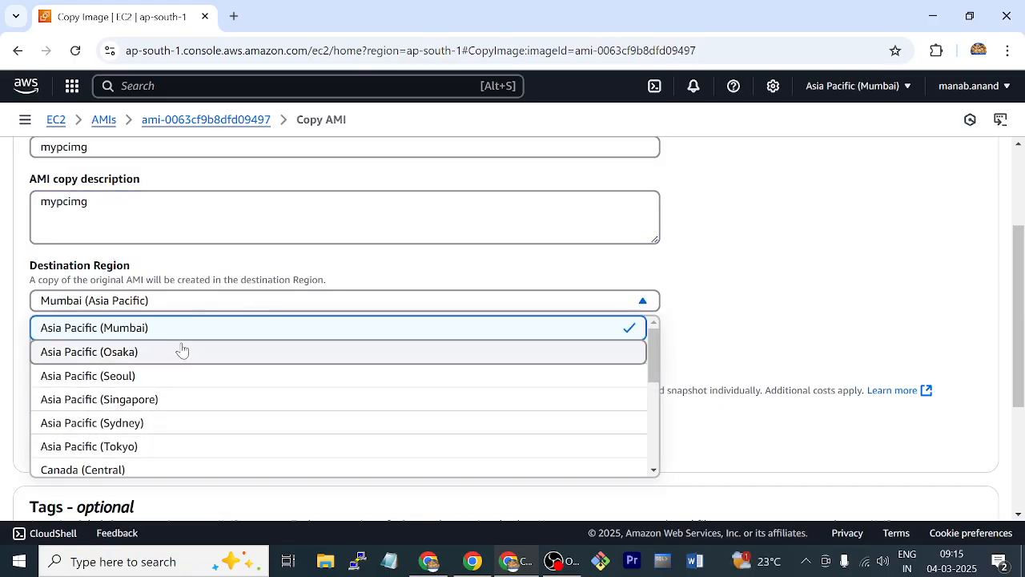
{"action": "left_click", "coordinate": [155, 400]}
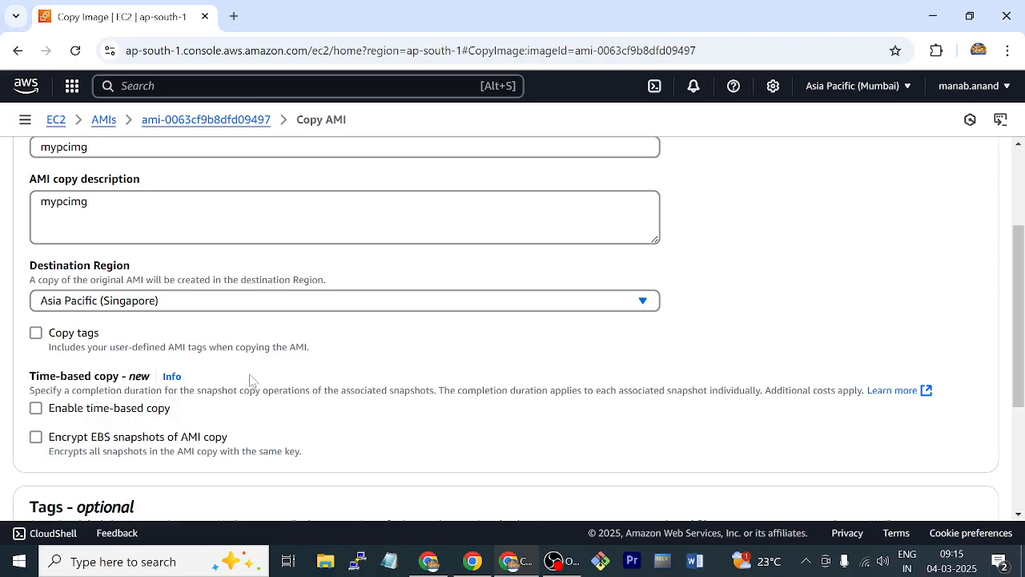
{"action": "scroll", "coordinate": [250, 381], "scroll_direction": "down", "scroll_amount": 1}
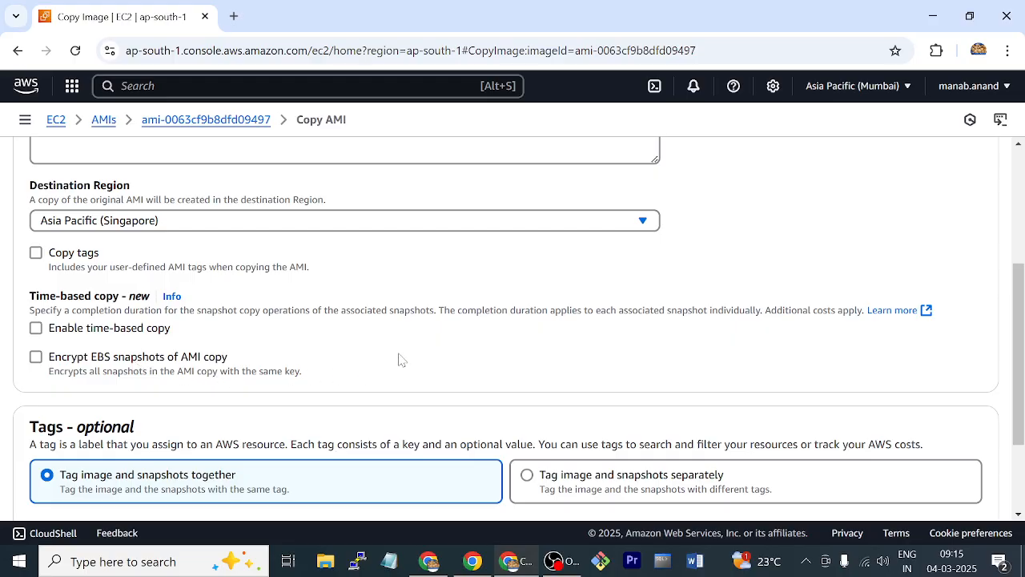
{"action": "scroll", "coordinate": [403, 359], "scroll_direction": "down", "scroll_amount": 1}
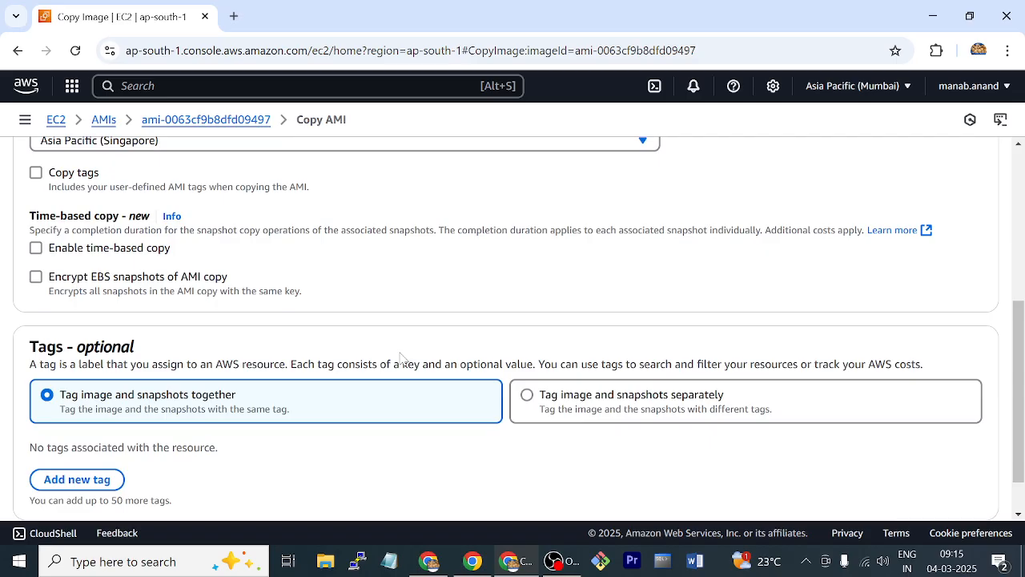
{"action": "scroll", "coordinate": [402, 359], "scroll_direction": "down", "scroll_amount": 1}
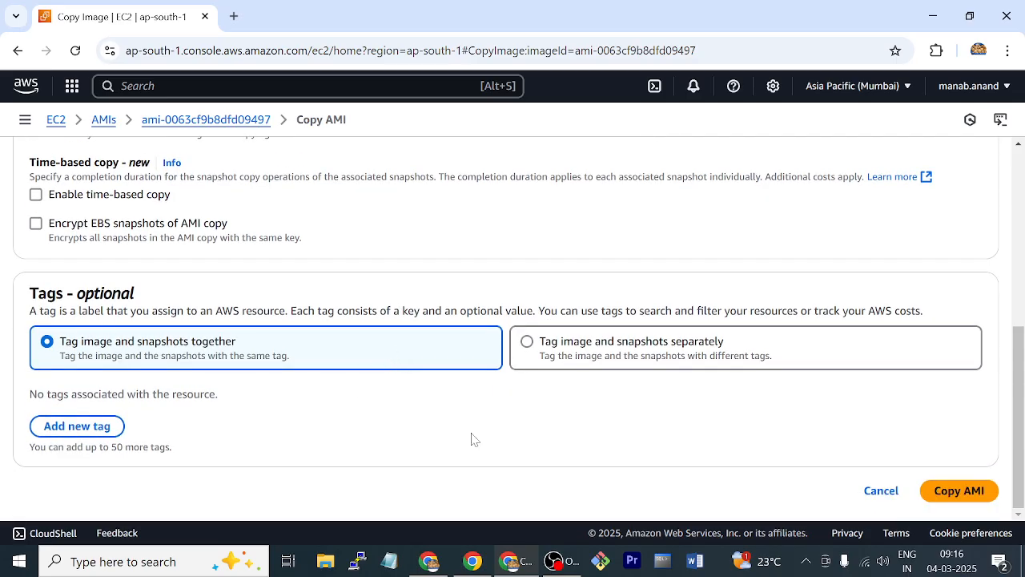
{"action": "left_click", "coordinate": [954, 493]}
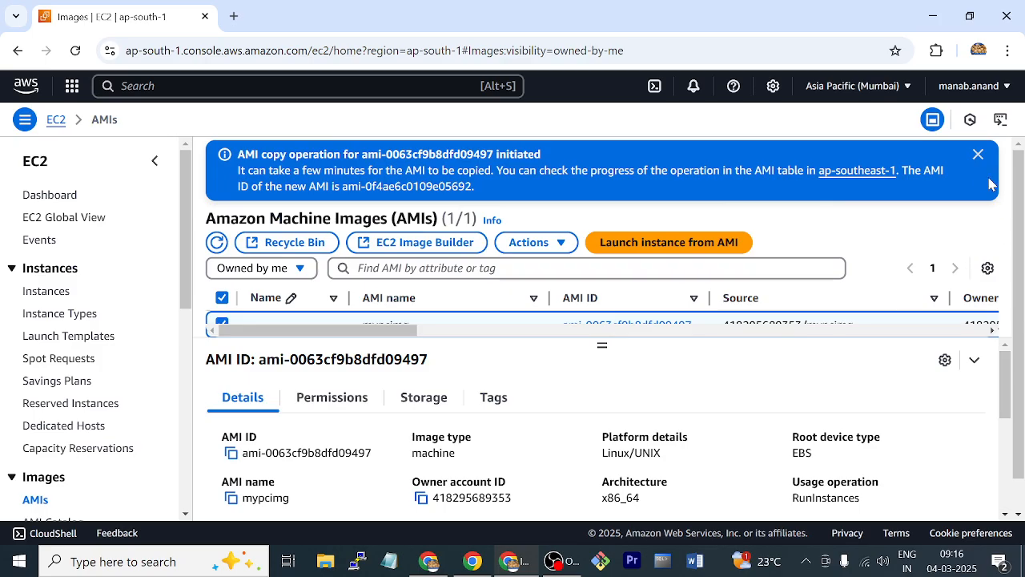
{"action": "left_click", "coordinate": [979, 154]}
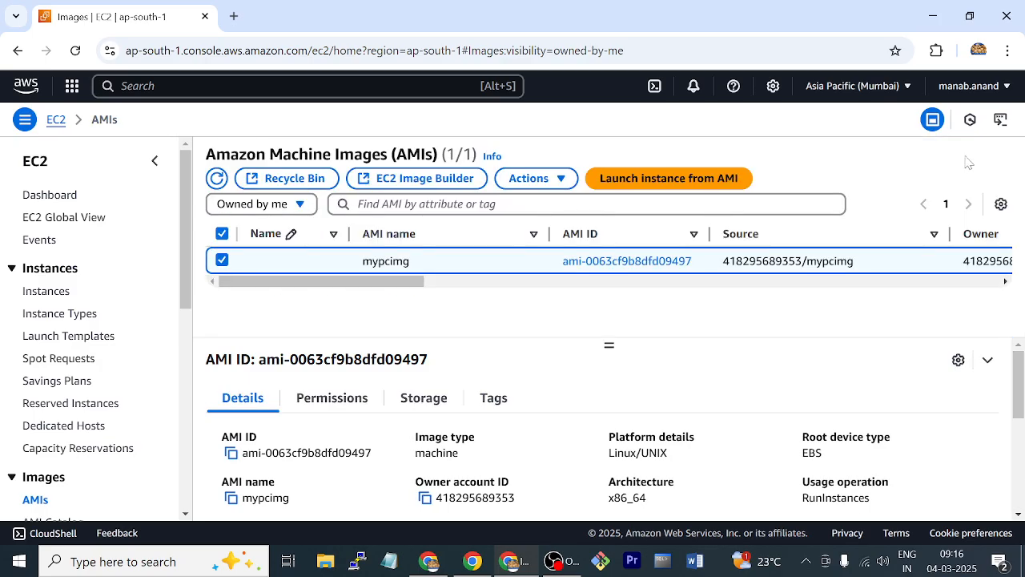
Step: Switch to the Asia Pacific (Singapore) region, bring the AMI status column into view and select the copied mypcimg image
{"action": "left_click", "coordinate": [890, 95]}
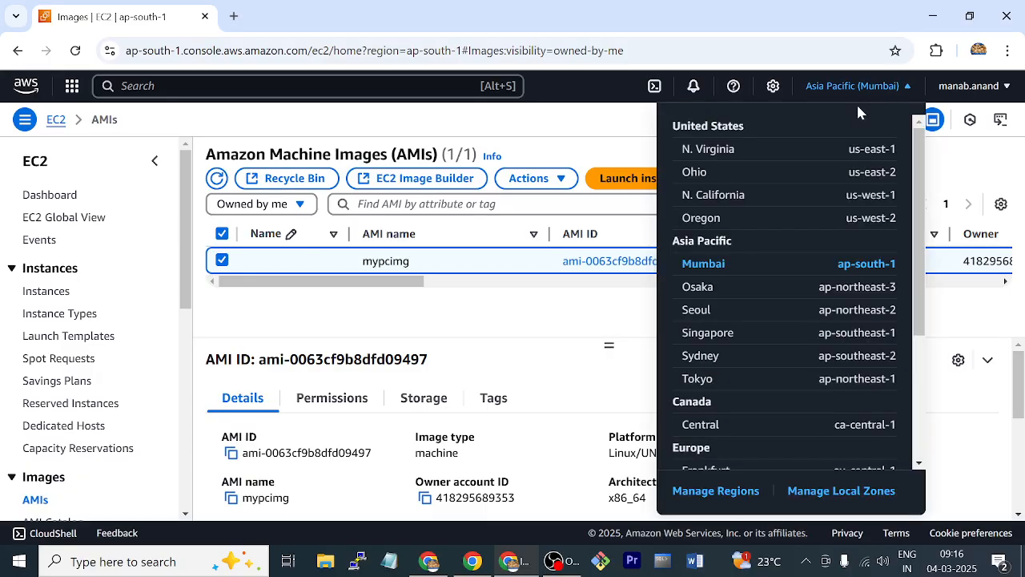
{"action": "left_click", "coordinate": [717, 335]}
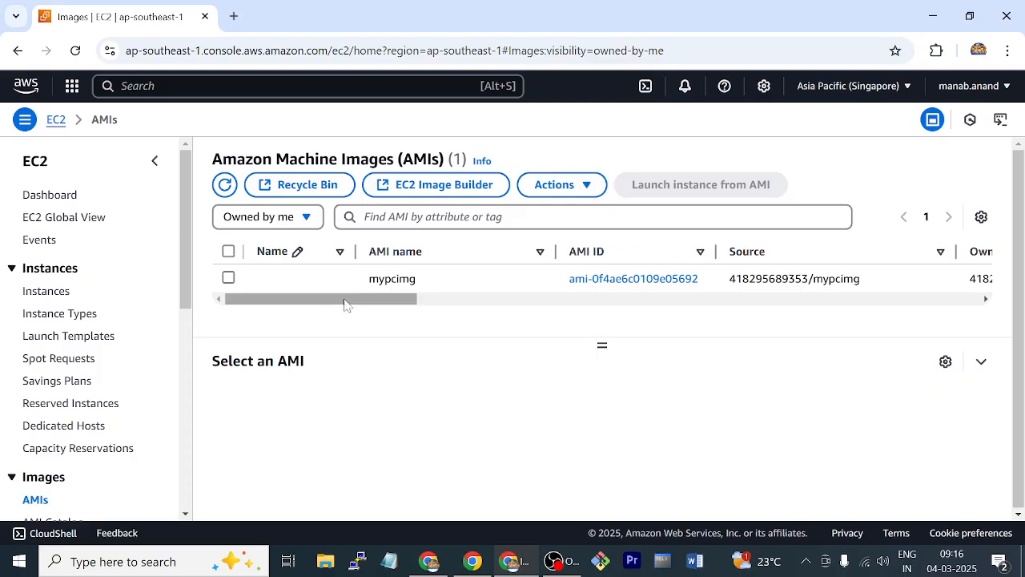
{"action": "left_click_drag", "start_coordinate": [348, 302], "coordinate": [542, 304]}
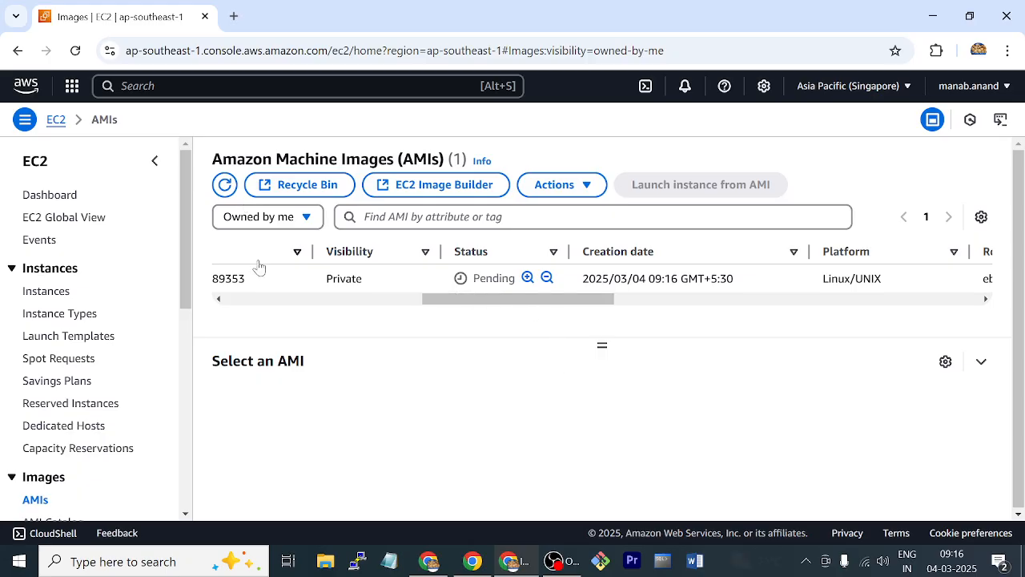
{"action": "left_click", "coordinate": [287, 288]}
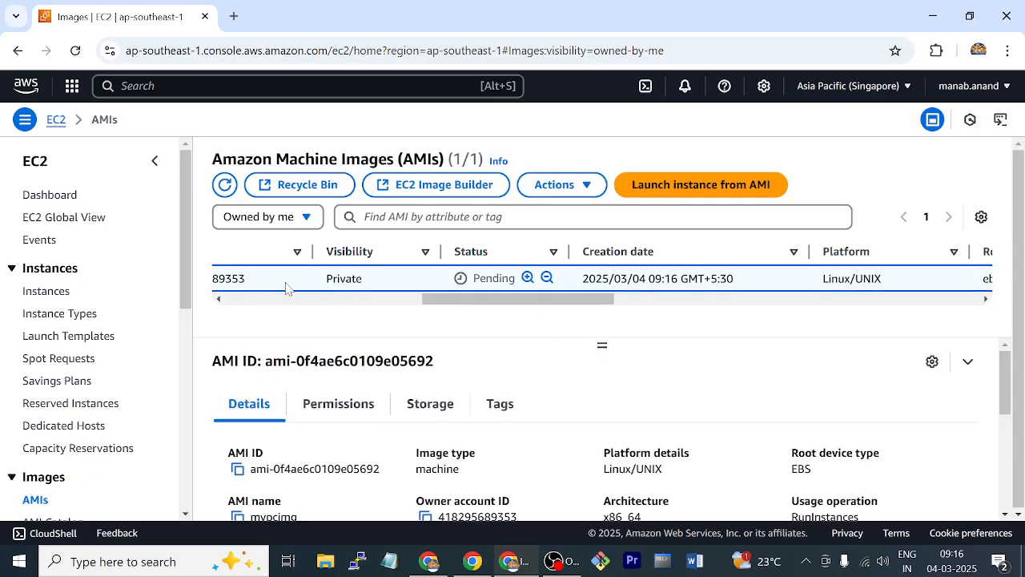
Step: Refresh the Singapore AMI list repeatedly to check the status of the mypcimg copy until it is available
{"action": "left_click", "coordinate": [228, 186]}
{"action": "left_click", "coordinate": [225, 184]}
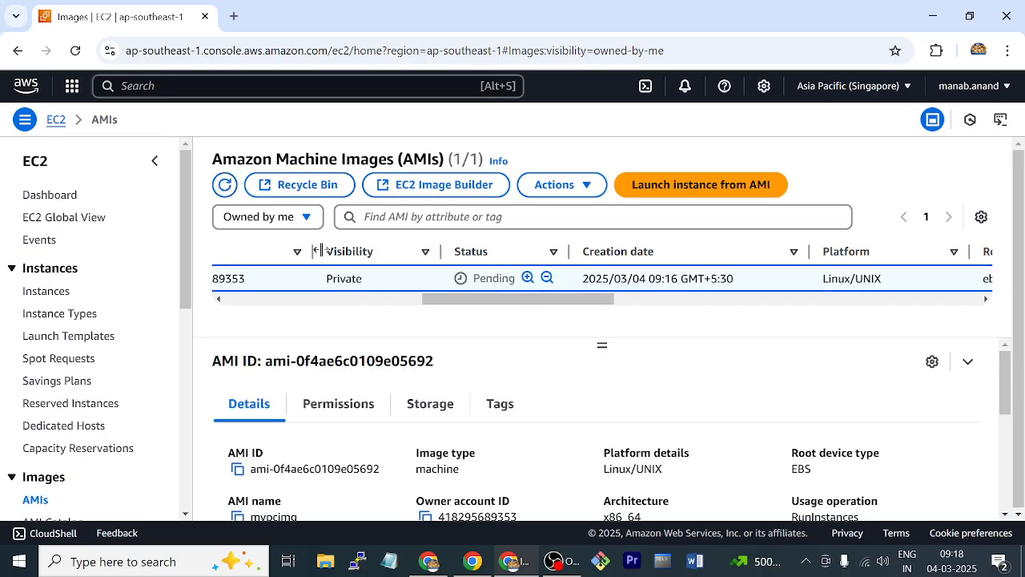
{"action": "left_click_drag", "start_coordinate": [430, 302], "coordinate": [427, 327]}
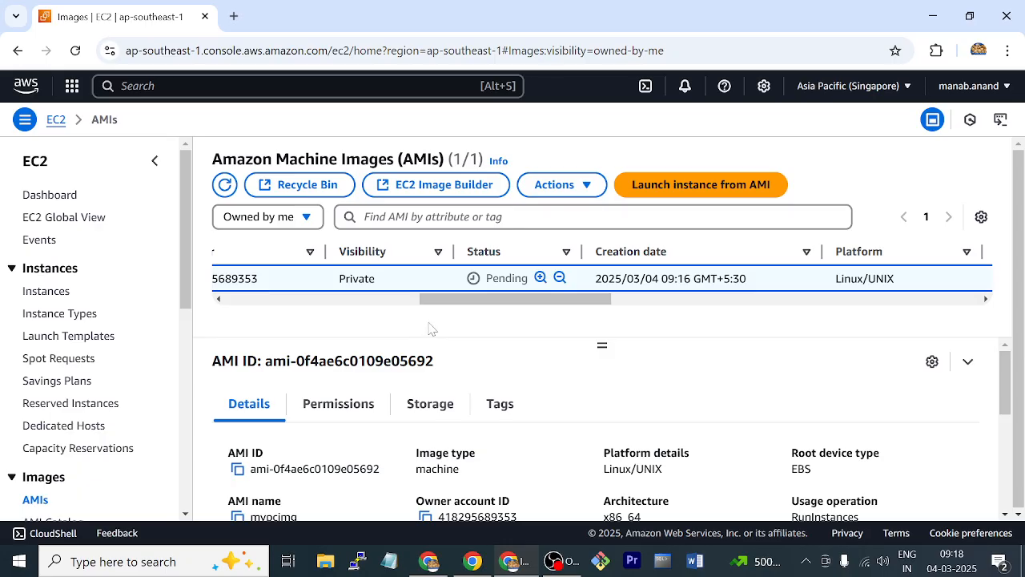
{"action": "left_click", "coordinate": [225, 187]}
{"action": "left_click", "coordinate": [227, 193]}
{"action": "left_click", "coordinate": [227, 194]}
{"action": "left_click", "coordinate": [227, 194]}
{"action": "left_click", "coordinate": [227, 194]}
{"action": "left_click", "coordinate": [227, 194]}
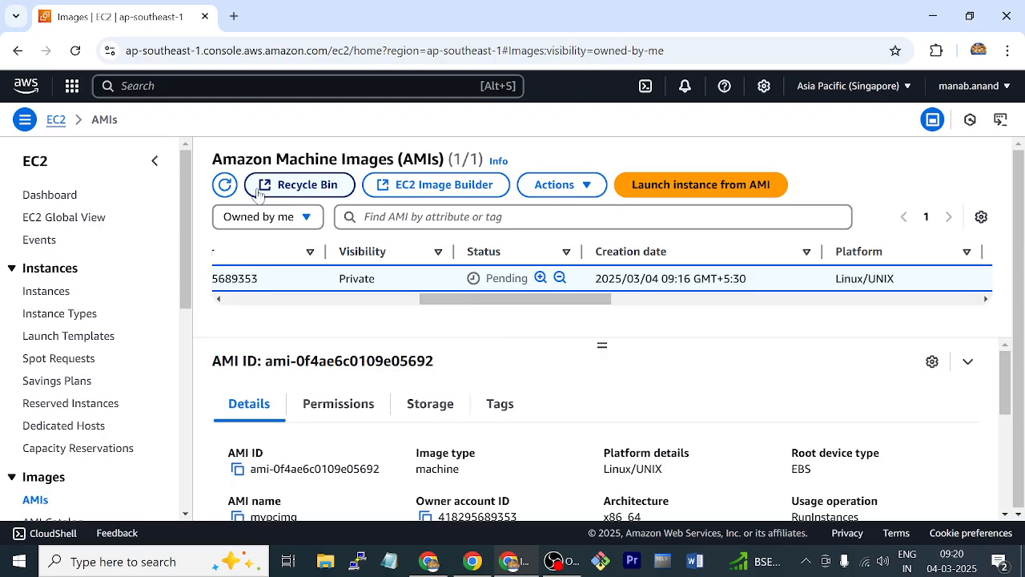
{"action": "left_click", "coordinate": [226, 185]}
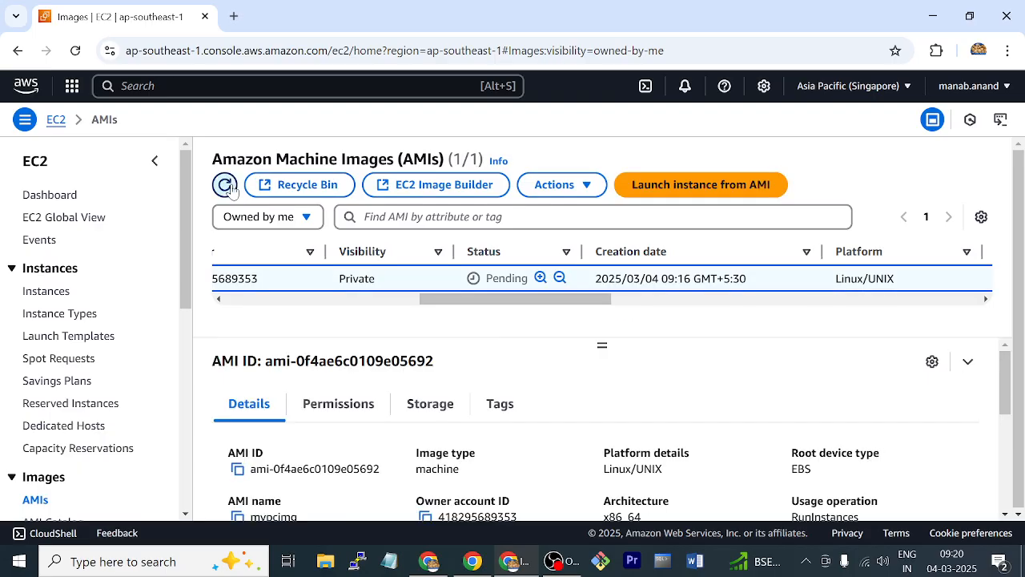
{"action": "left_click", "coordinate": [230, 186]}
{"action": "left_click", "coordinate": [225, 185]}
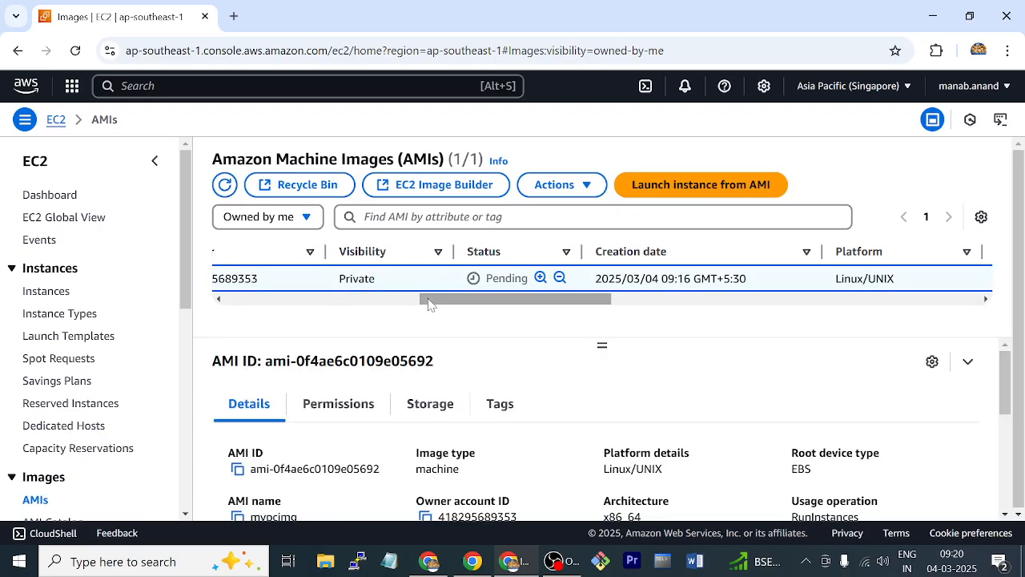
{"action": "left_click_drag", "start_coordinate": [416, 295], "coordinate": [435, 323]}
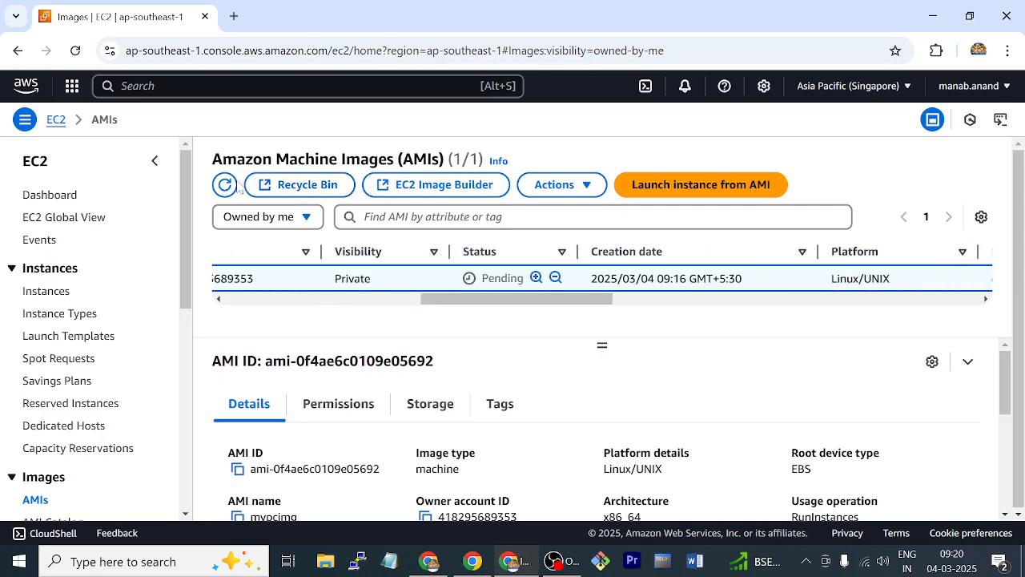
{"action": "left_click", "coordinate": [225, 186]}
{"action": "left_click", "coordinate": [225, 185]}
{"action": "left_click", "coordinate": [225, 186]}
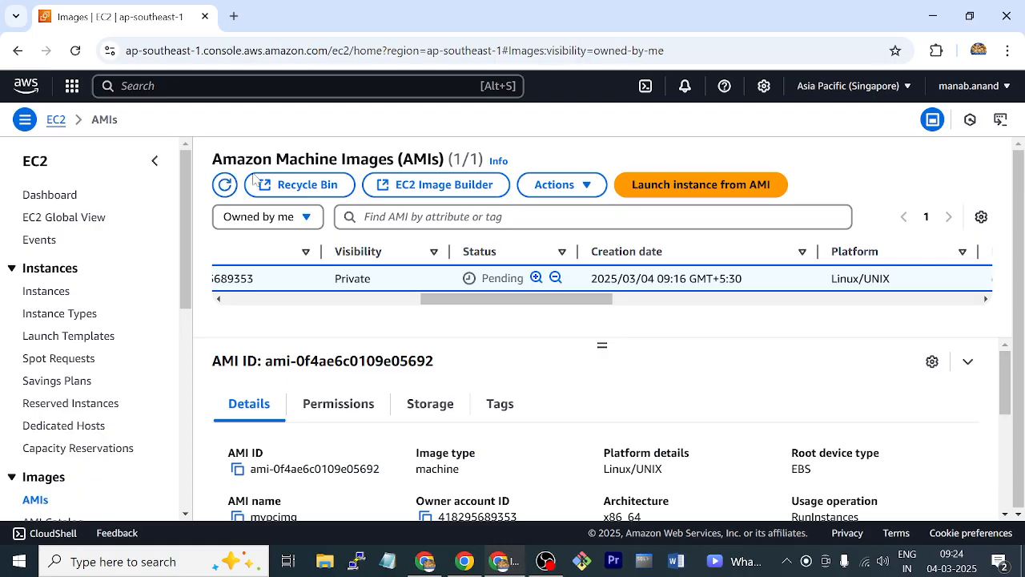
{"action": "left_click", "coordinate": [225, 185]}
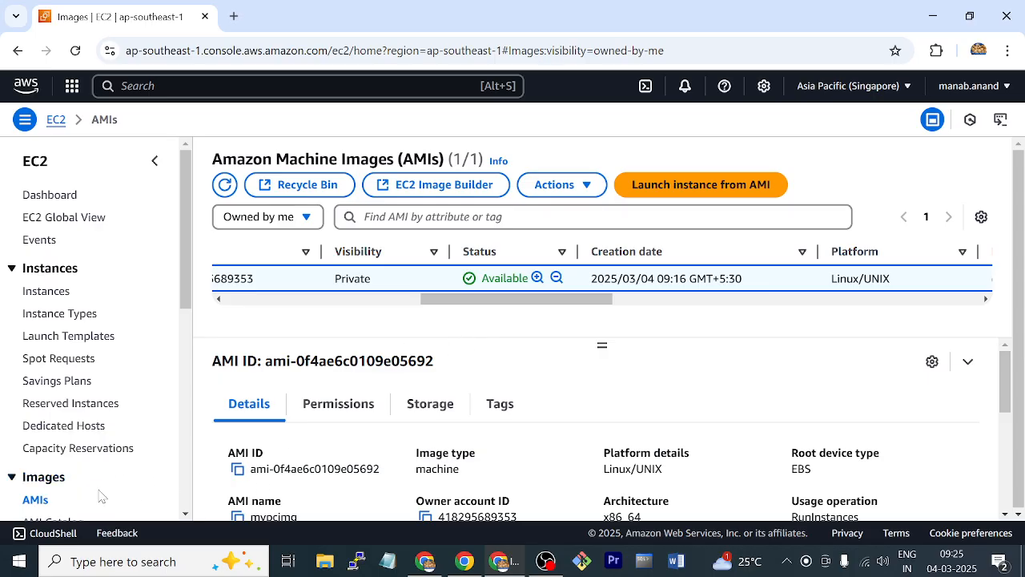
Step: Open a new instance launch in Singapore and check the self-owned AMIs offered, including the details of mypcimg
{"action": "left_click", "coordinate": [47, 291]}
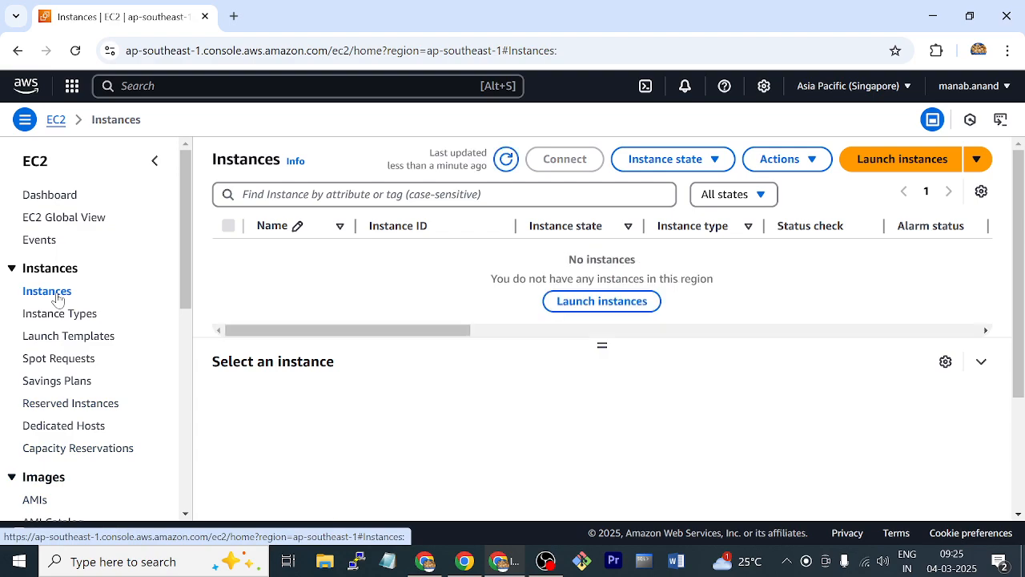
{"action": "left_click", "coordinate": [611, 306]}
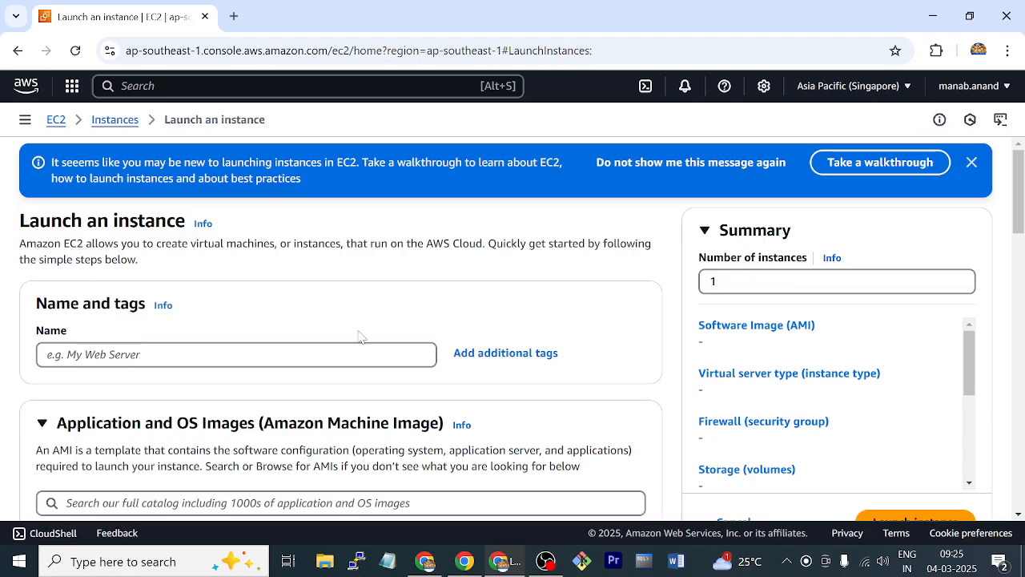
{"action": "scroll", "coordinate": [359, 337], "scroll_direction": "down", "scroll_amount": 3}
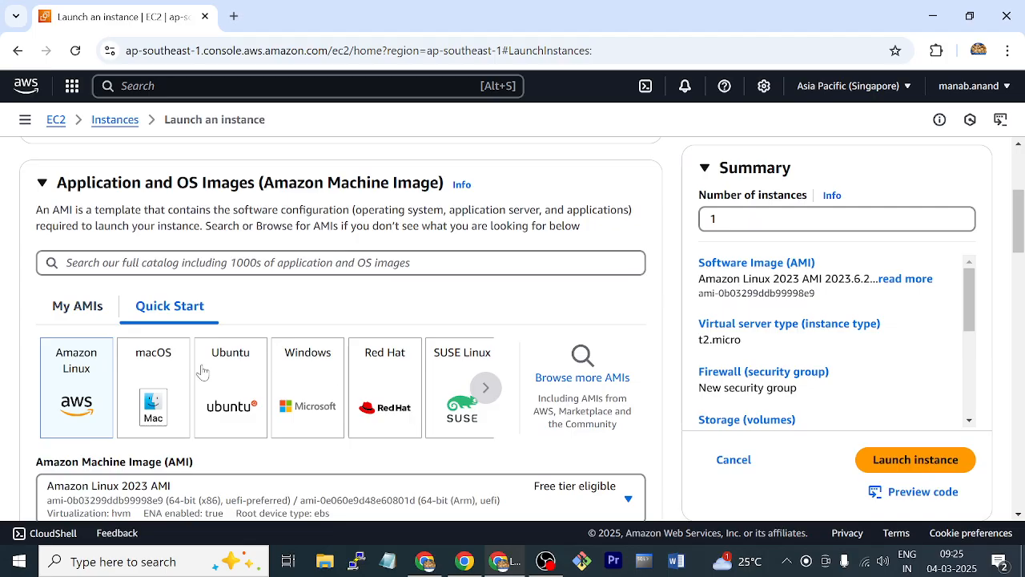
{"action": "left_click", "coordinate": [78, 312]}
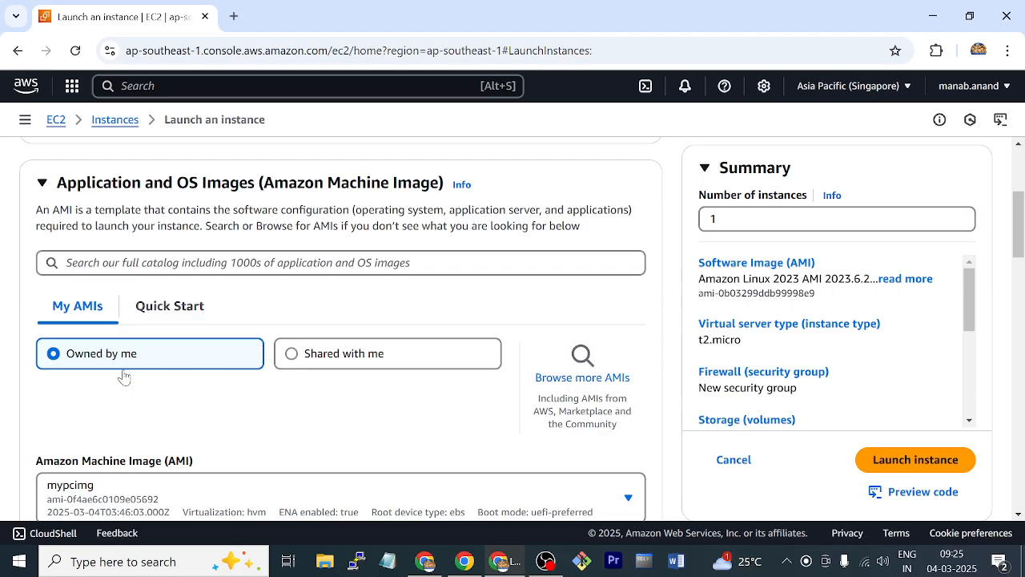
{"action": "scroll", "coordinate": [136, 364], "scroll_direction": "down", "scroll_amount": 1}
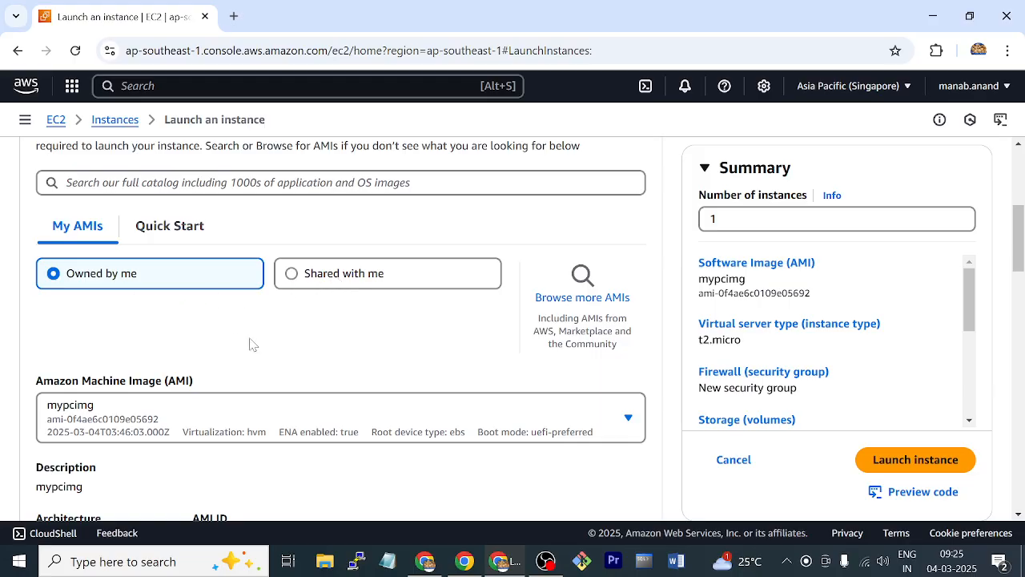
{"action": "scroll", "coordinate": [252, 344], "scroll_direction": "down", "scroll_amount": 1}
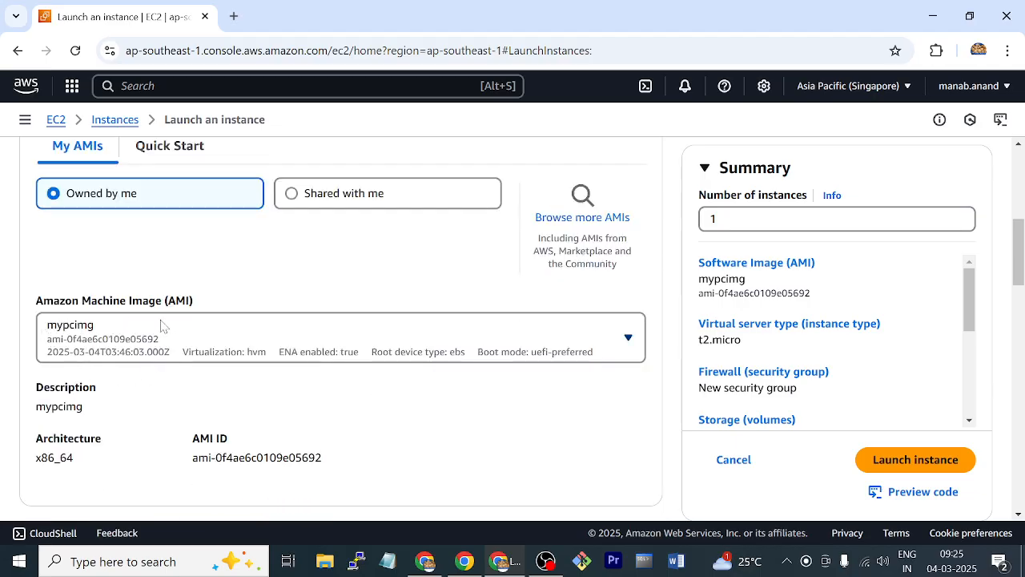
{"action": "scroll", "coordinate": [235, 313], "scroll_direction": "up", "scroll_amount": 2}
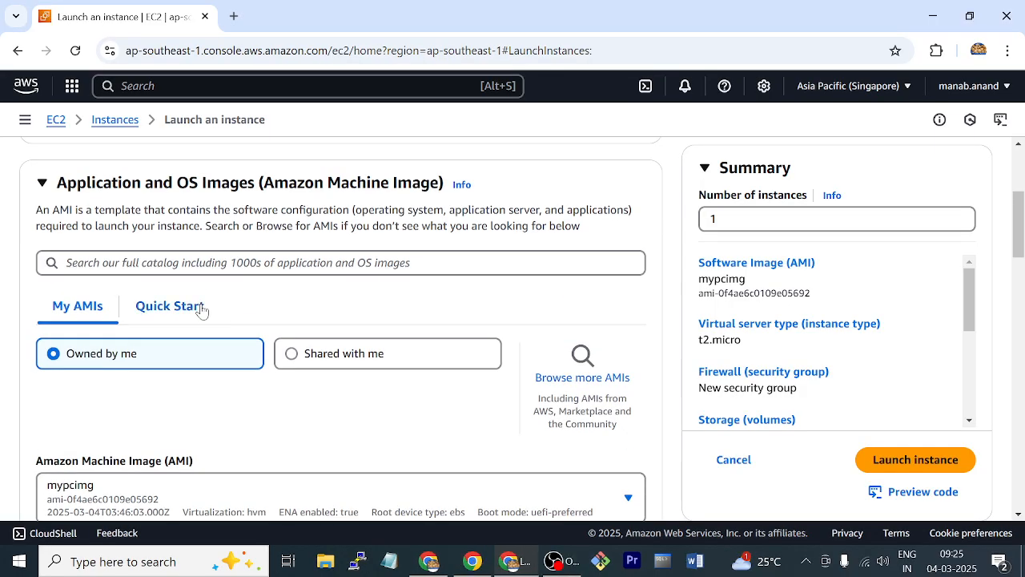
Step: Browse the full AMI catalog for the launch, looking over the Quick Start images and the self-created AMIs
{"action": "left_click", "coordinate": [170, 312]}
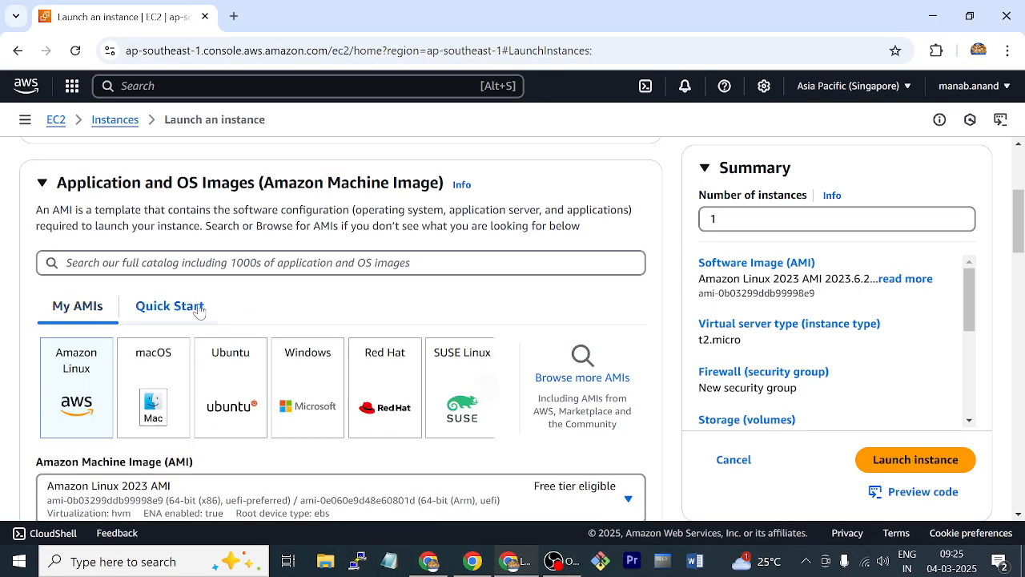
{"action": "left_click", "coordinate": [583, 389]}
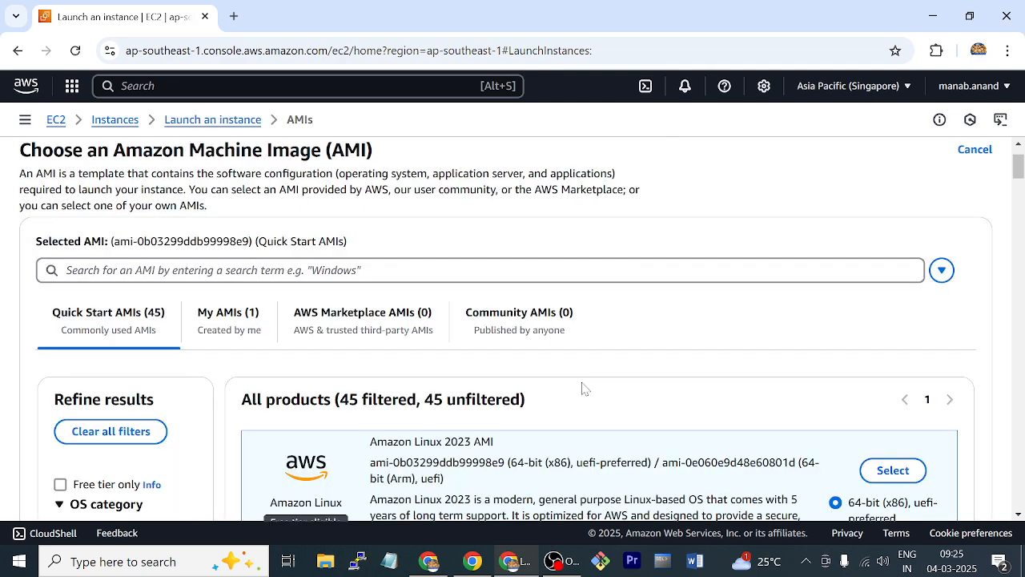
{"action": "scroll", "coordinate": [581, 384], "scroll_direction": "down", "scroll_amount": 2}
{"action": "scroll", "coordinate": [185, 363], "scroll_direction": "up", "scroll_amount": 3}
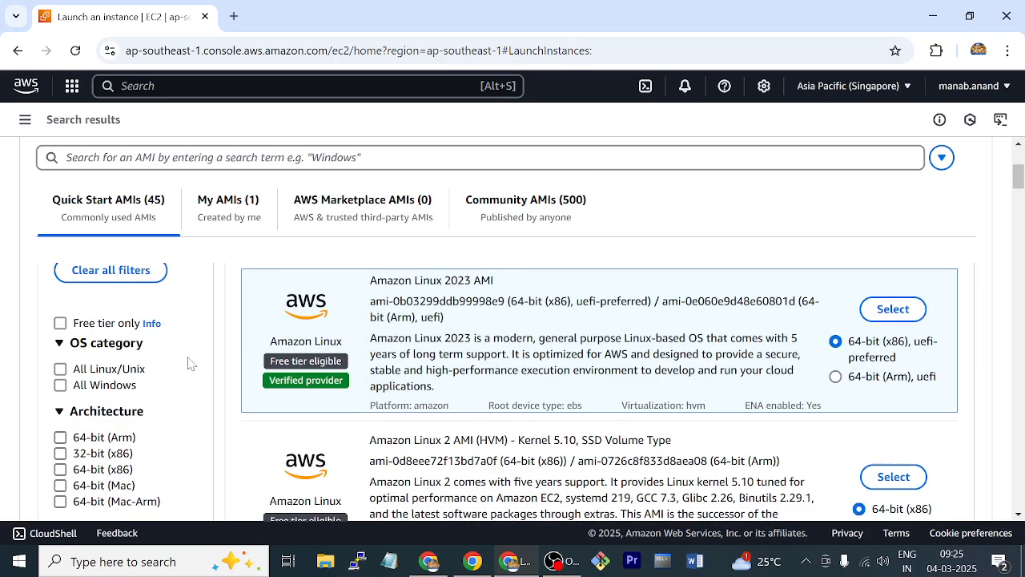
{"action": "scroll", "coordinate": [132, 311], "scroll_direction": "down", "scroll_amount": 2}
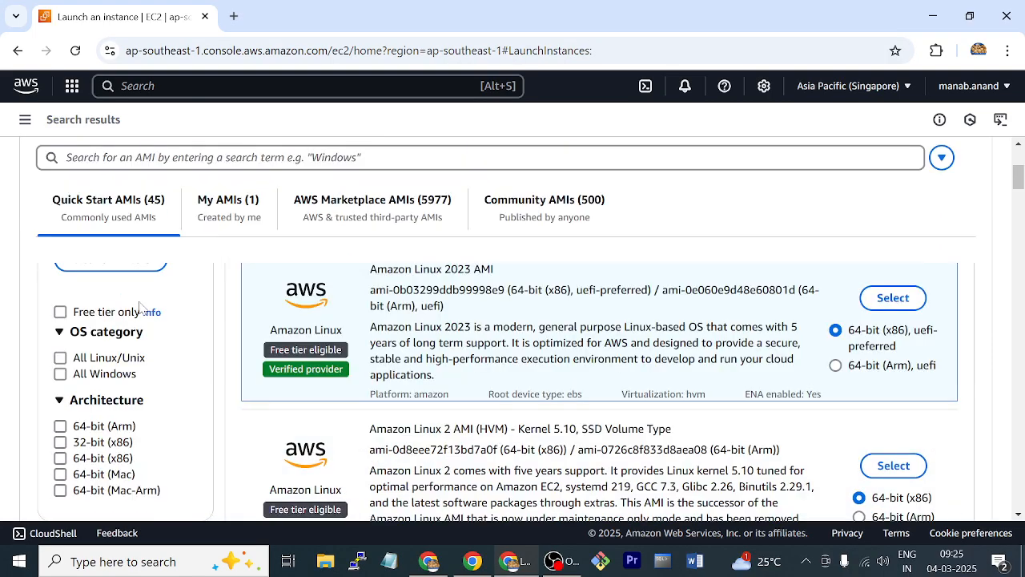
{"action": "scroll", "coordinate": [185, 309], "scroll_direction": "up", "scroll_amount": 2}
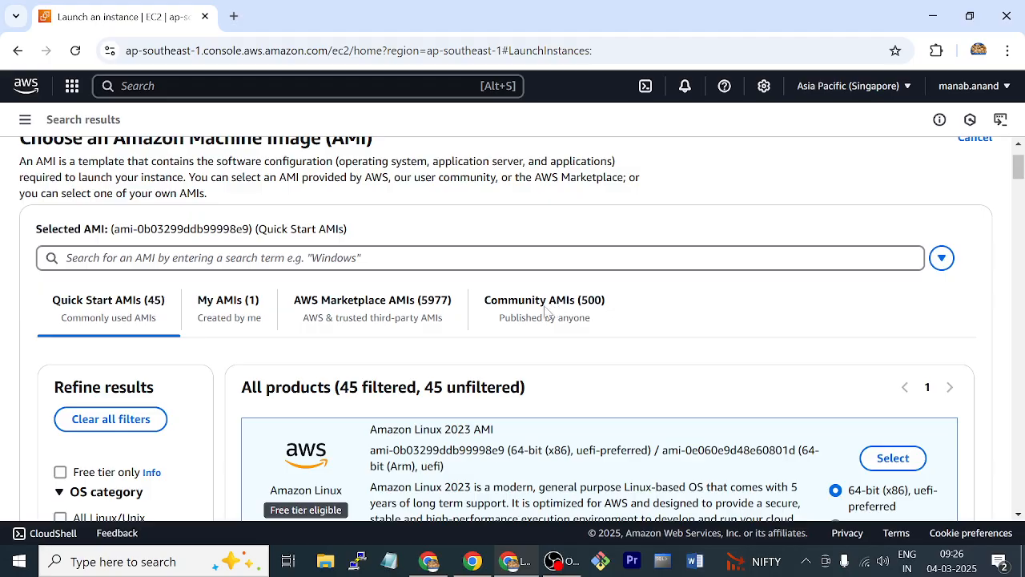
{"action": "left_click", "coordinate": [234, 311]}
{"action": "scroll", "coordinate": [625, 413], "scroll_direction": "down", "scroll_amount": 1}
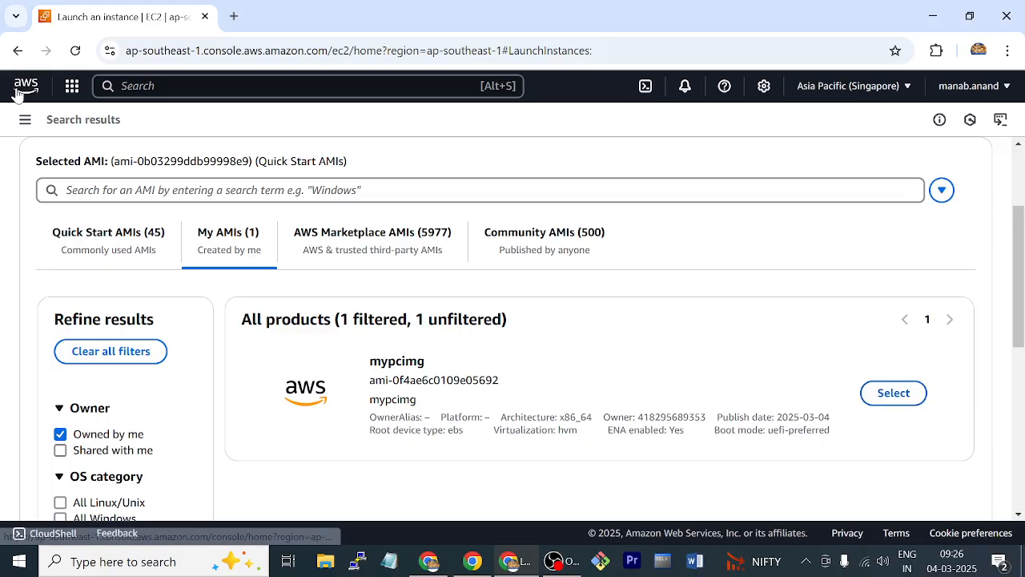
Step: Open the permissions of the Singapore AMI mypcimg and look over its availability and sharing settings
{"action": "left_click", "coordinate": [25, 120]}
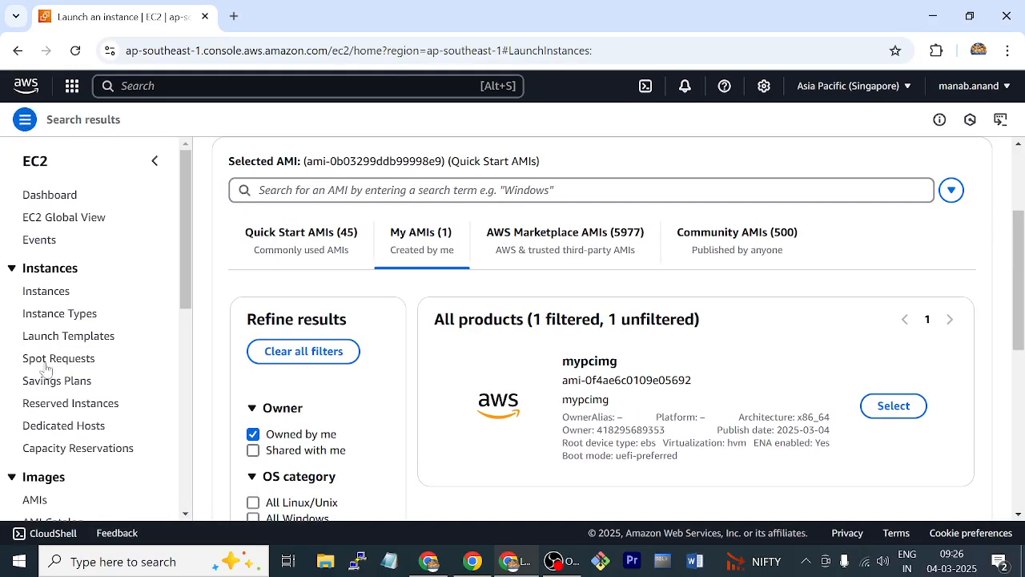
{"action": "left_click", "coordinate": [35, 499]}
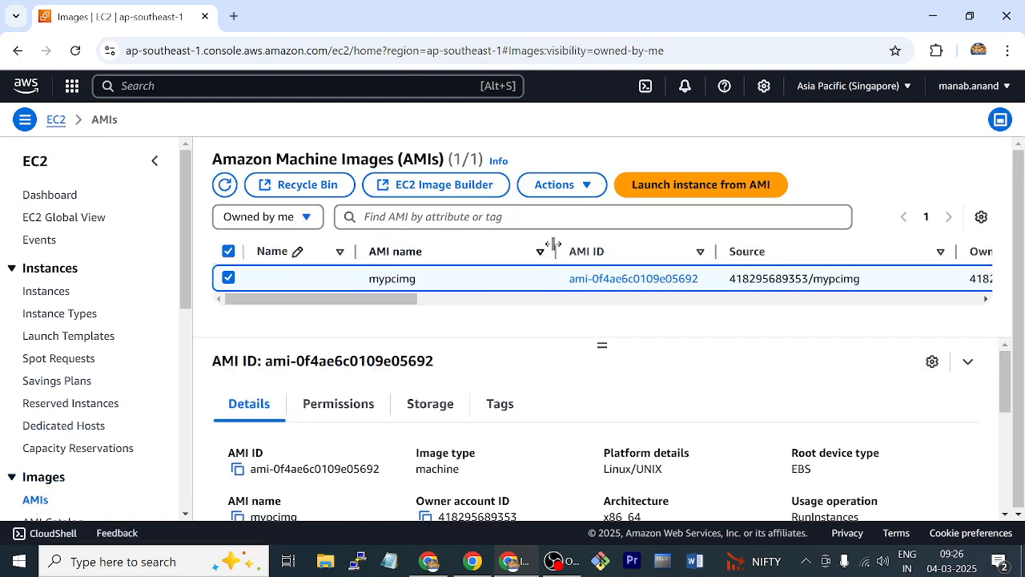
{"action": "left_click", "coordinate": [585, 195]}
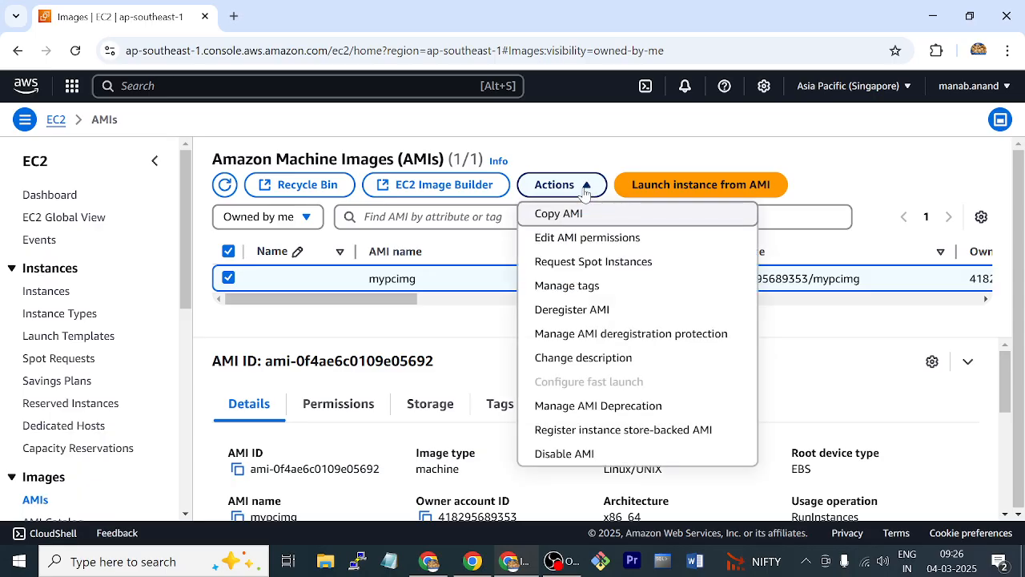
{"action": "left_click", "coordinate": [609, 241]}
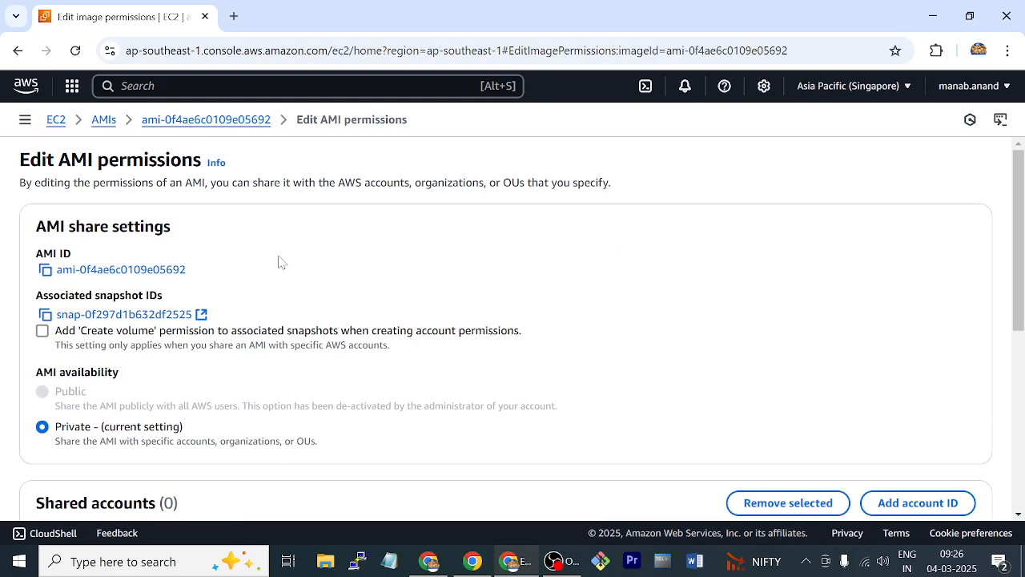
{"action": "scroll", "coordinate": [284, 307], "scroll_direction": "down", "scroll_amount": 1}
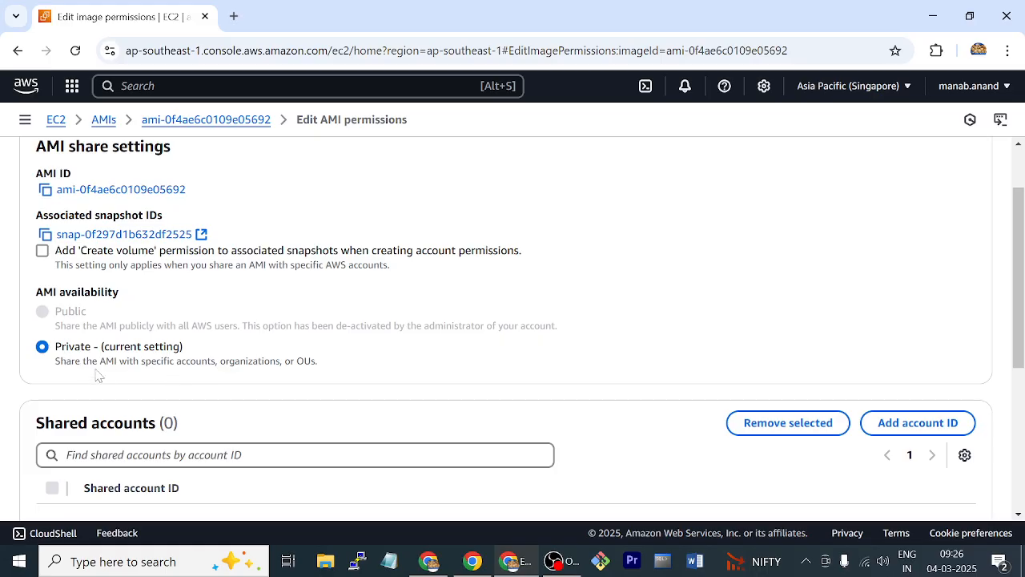
{"action": "scroll", "coordinate": [287, 372], "scroll_direction": "down", "scroll_amount": 2}
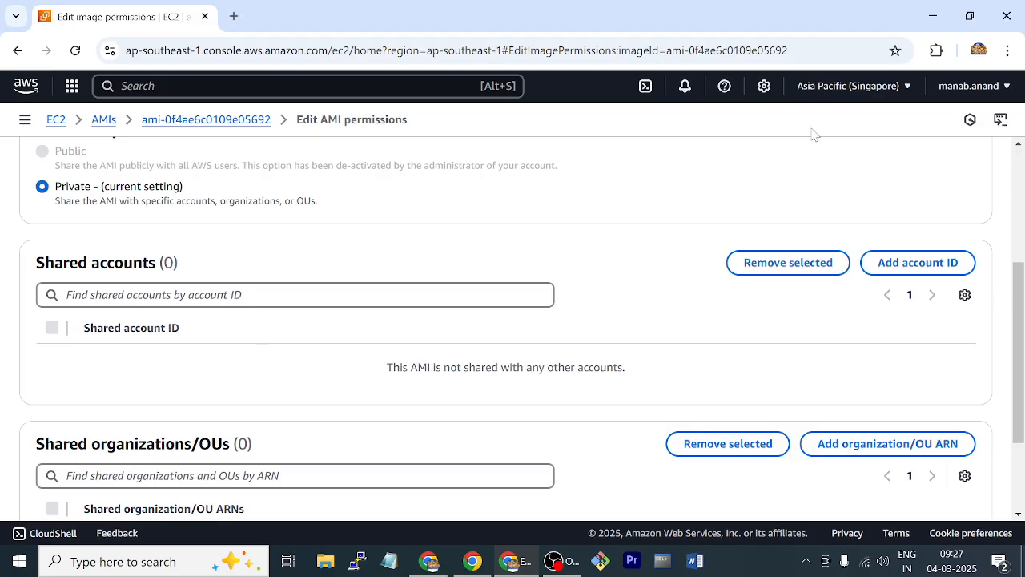
Step: Copy the account ID of the signed-in AWS account
{"action": "left_click", "coordinate": [965, 88]}
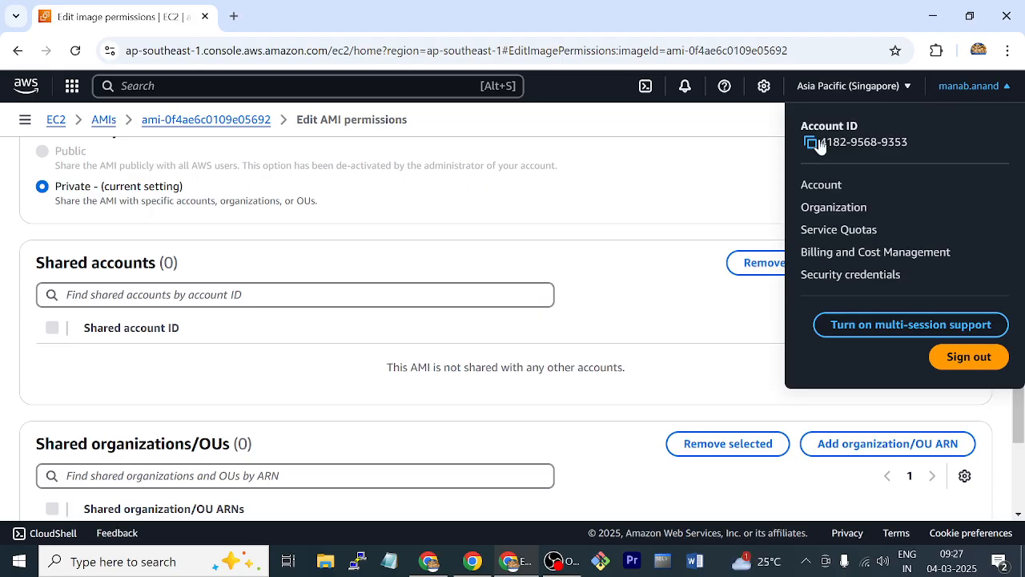
{"action": "left_click_drag", "start_coordinate": [913, 144], "coordinate": [864, 142]}
{"action": "left_click", "coordinate": [811, 148]}
{"action": "left_click", "coordinate": [705, 182]}
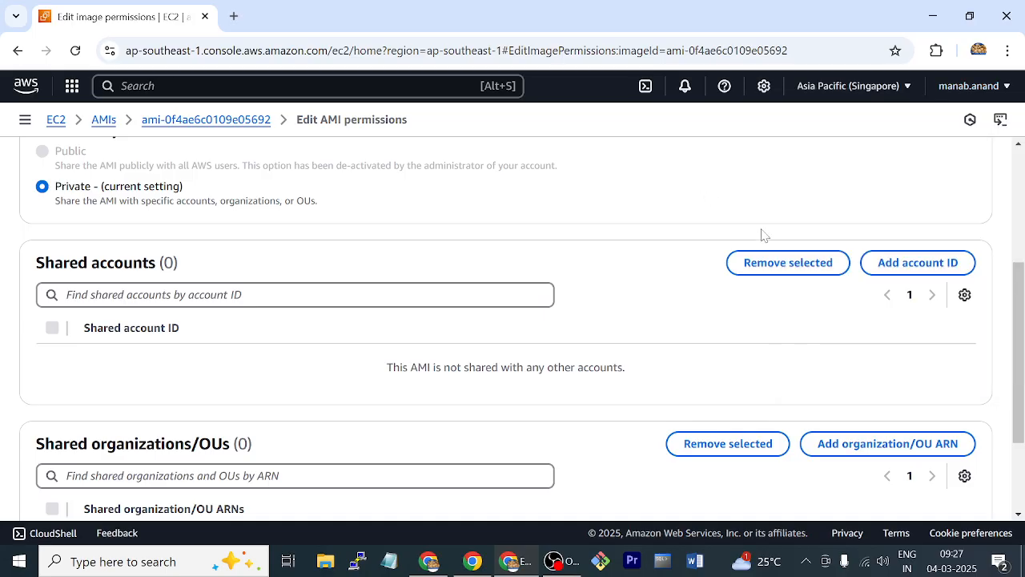
Step: Enter the copied account ID as a share target for the AMI, cancel the sharing and leave the permissions without saving
{"action": "left_click", "coordinate": [928, 267]}
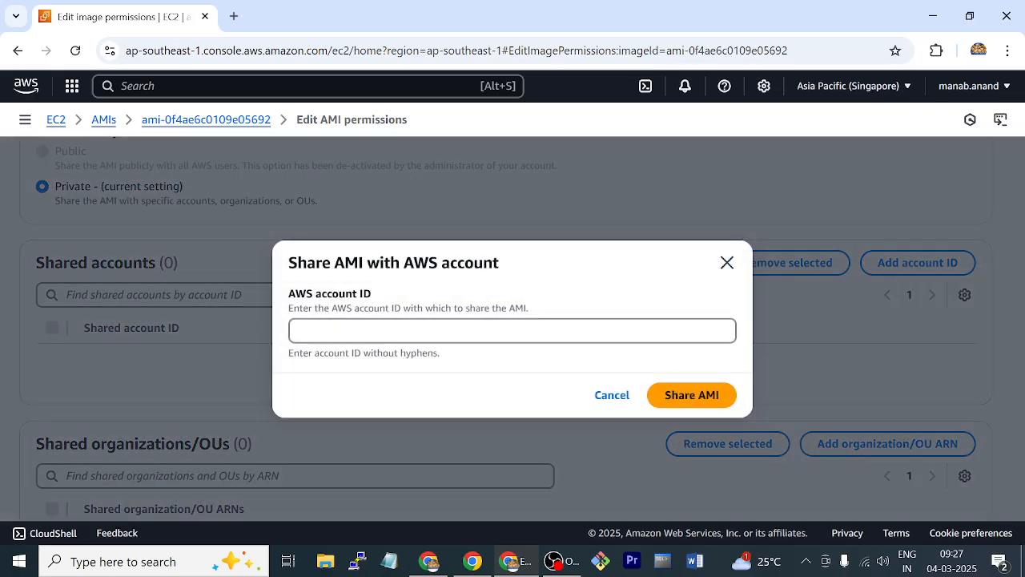
{"action": "key", "text": "ctrl+v"}
{"action": "left_click", "coordinate": [513, 331]}
{"action": "key", "text": "ctrl+v"}
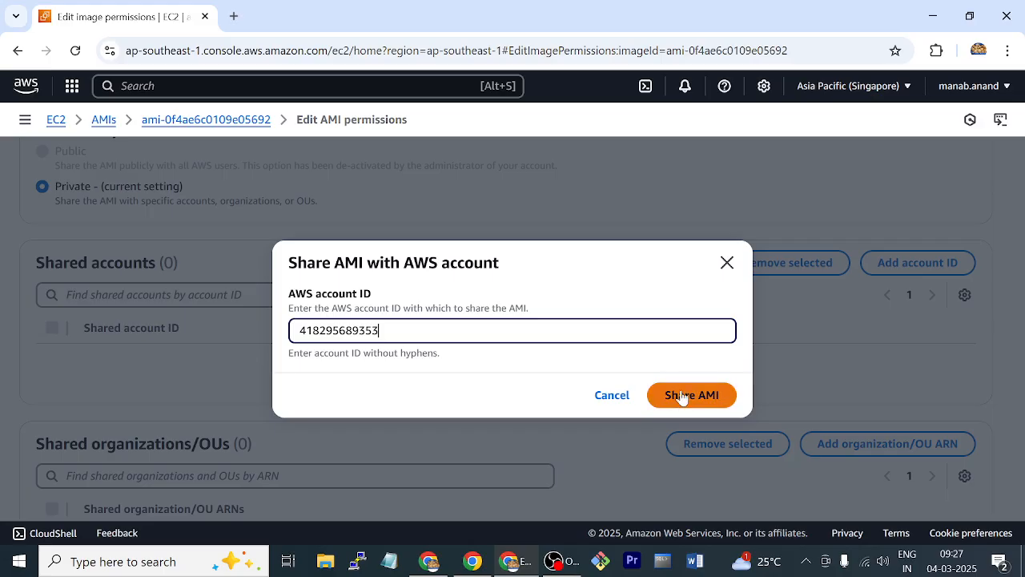
{"action": "left_click", "coordinate": [627, 396]}
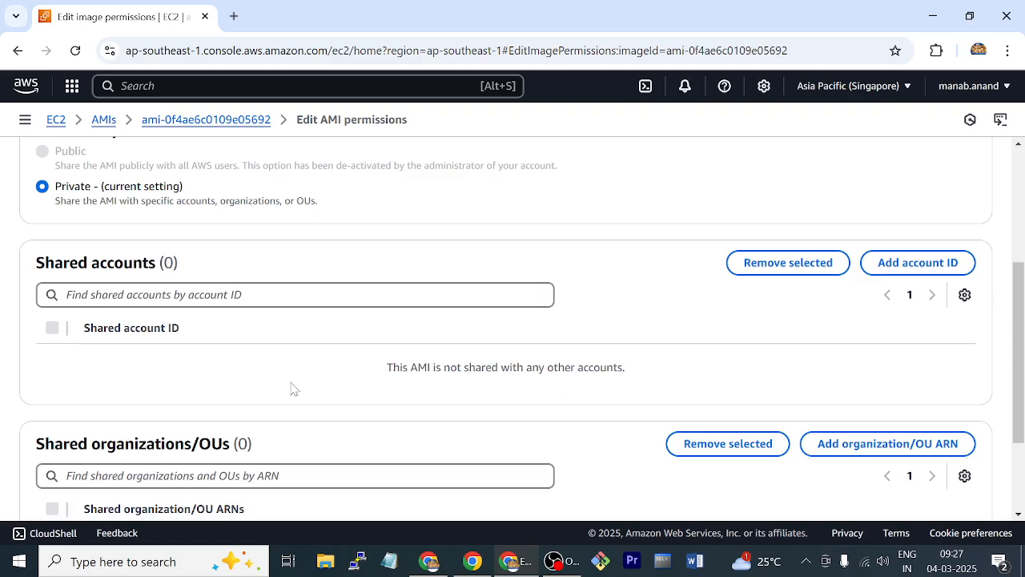
{"action": "scroll", "coordinate": [296, 388], "scroll_direction": "down", "scroll_amount": 2}
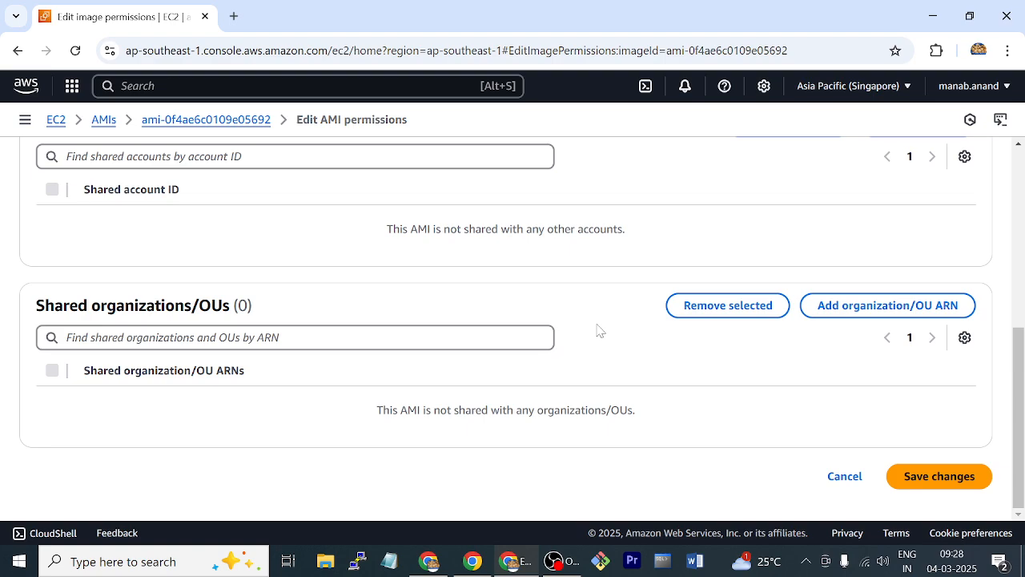
{"action": "left_click", "coordinate": [841, 482]}
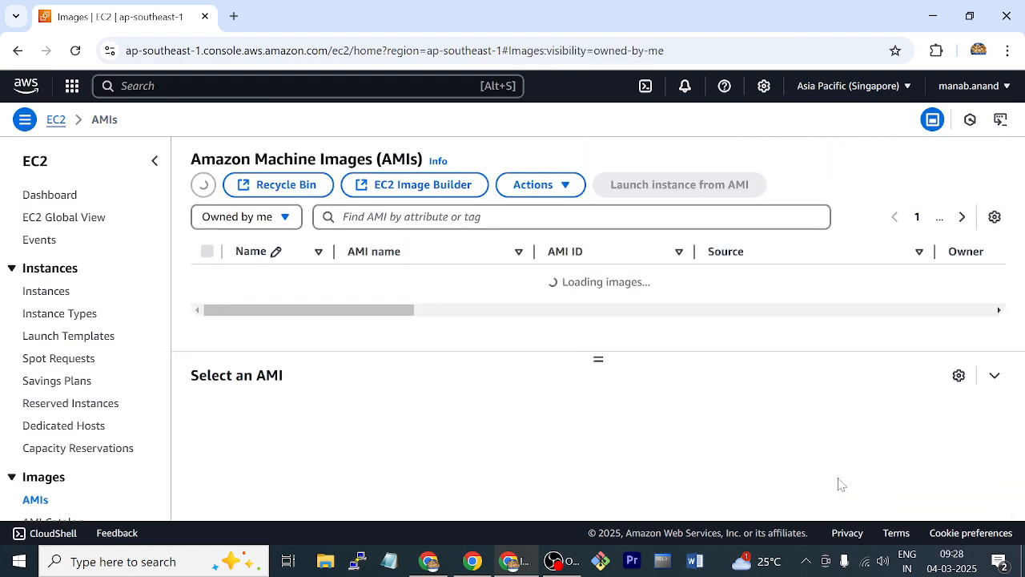
Step: Deregister the mypcimg AMI in the Singapore region, keeping its associated snapshots, and dismiss the notification
{"action": "left_click", "coordinate": [589, 193]}
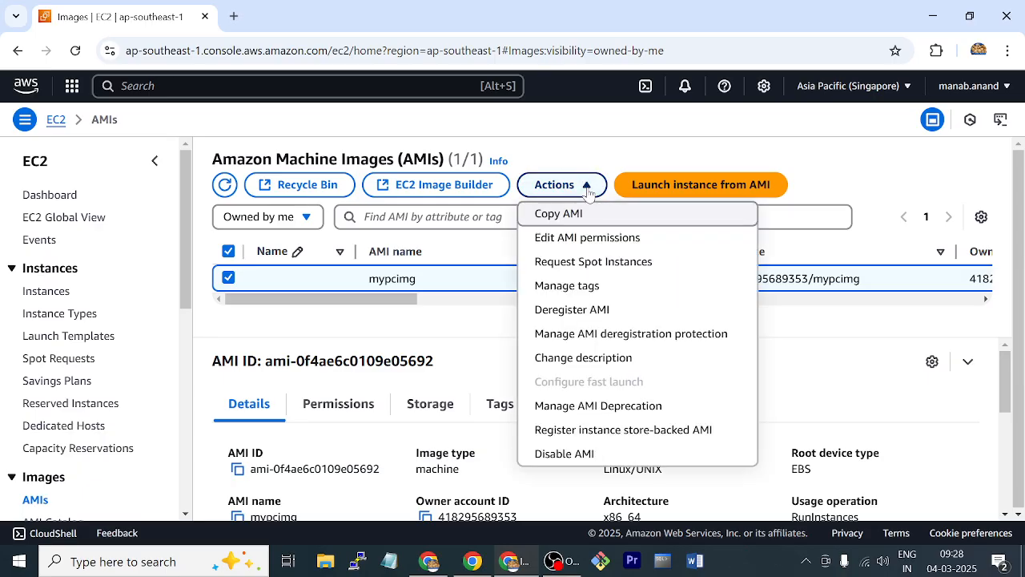
{"action": "left_click", "coordinate": [571, 310]}
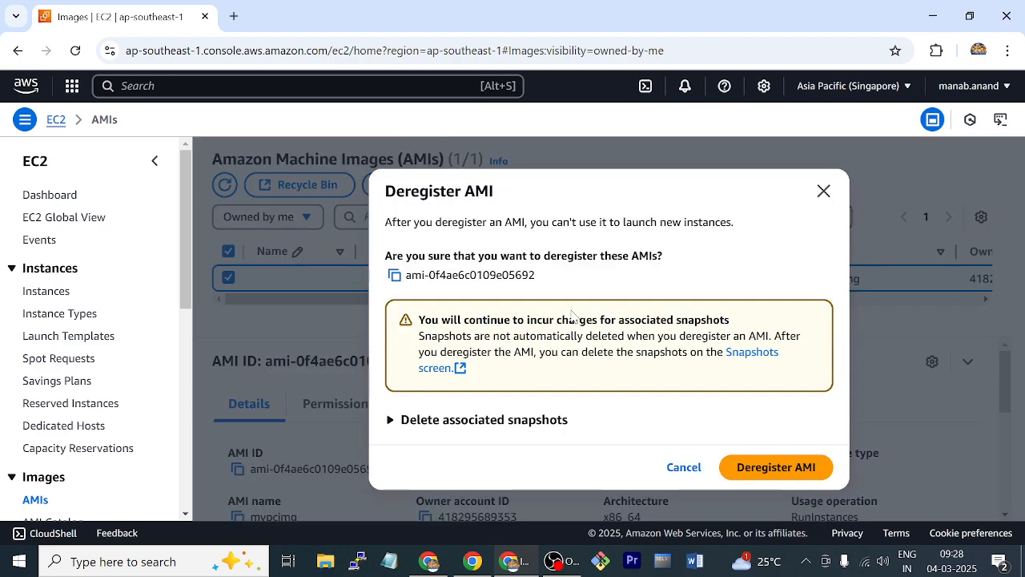
{"action": "left_click", "coordinate": [790, 463]}
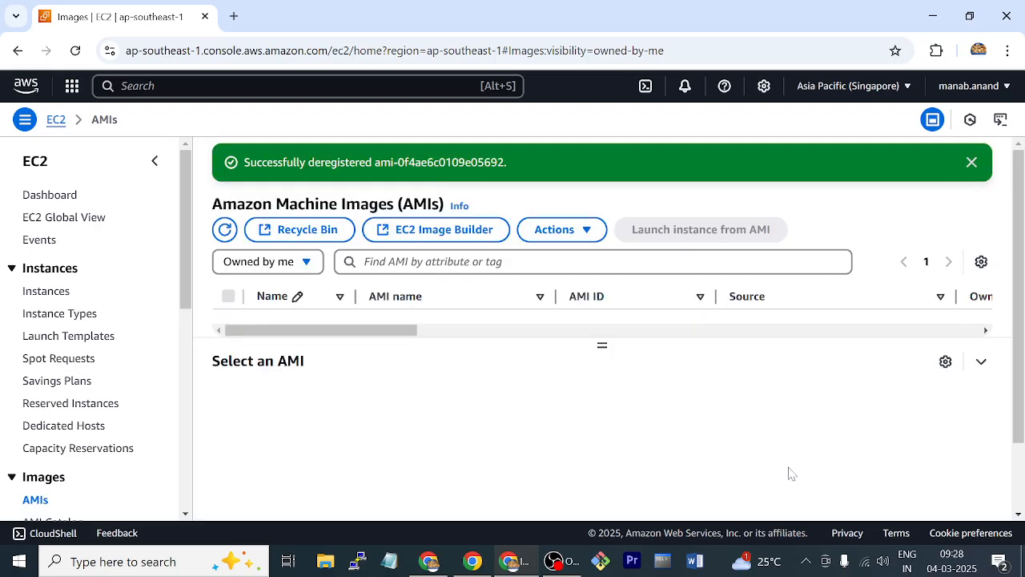
{"action": "left_click", "coordinate": [973, 163]}
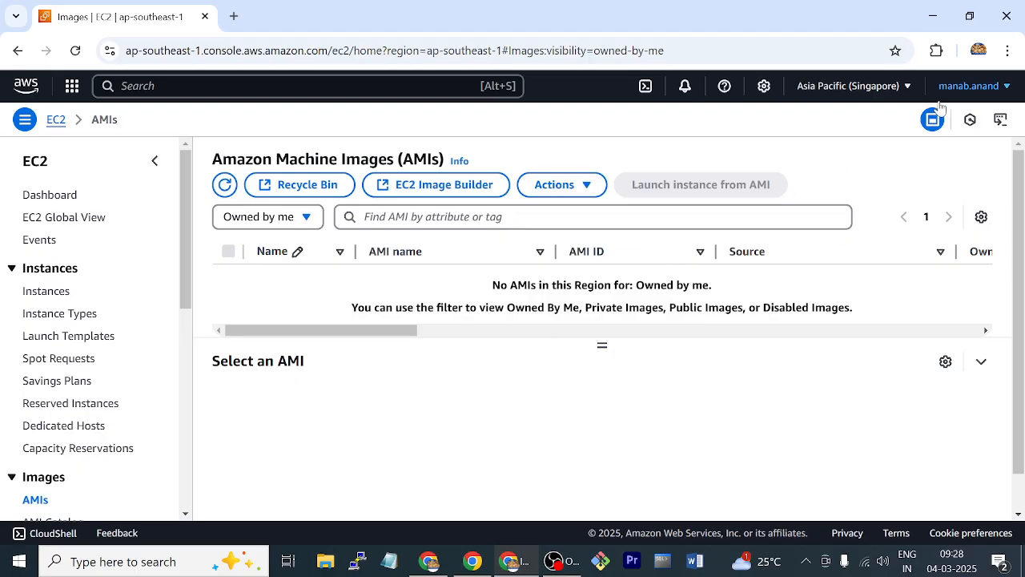
Step: Switch to the Asia Pacific (Mumbai) region and deregister its mypcimg AMI, keeping the associated snapshots
{"action": "left_click", "coordinate": [896, 88]}
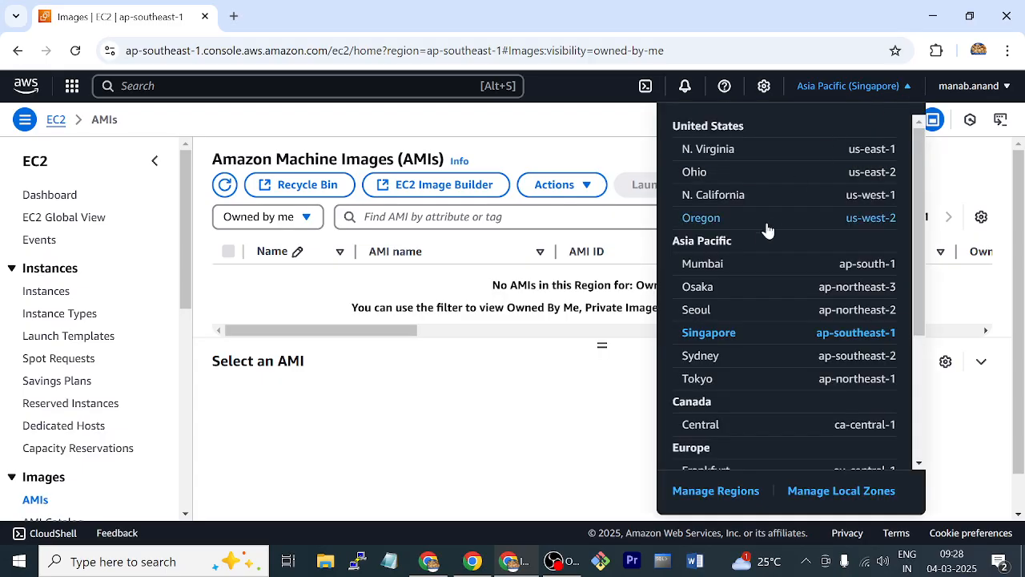
{"action": "left_click", "coordinate": [734, 264]}
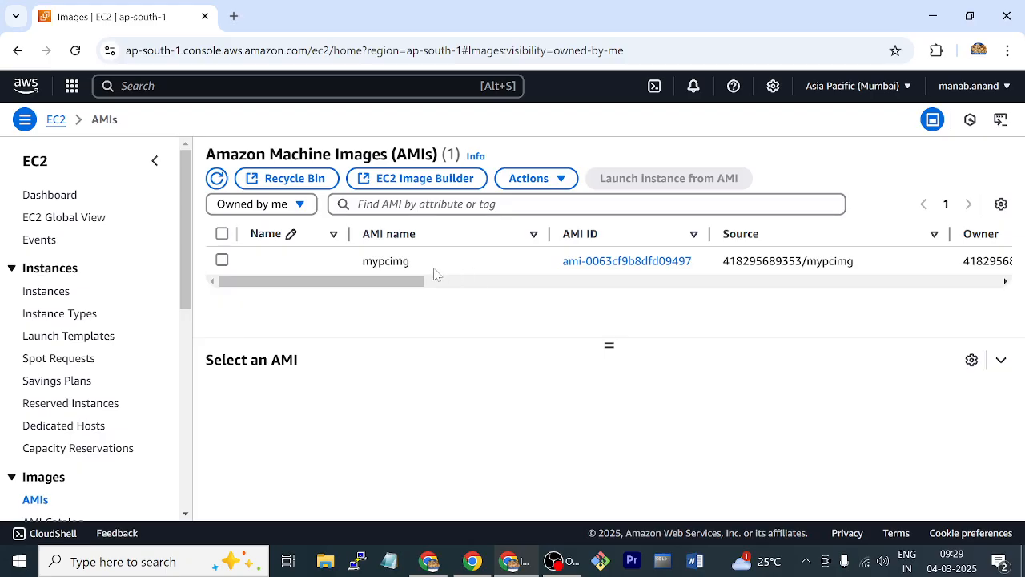
{"action": "left_click", "coordinate": [222, 260]}
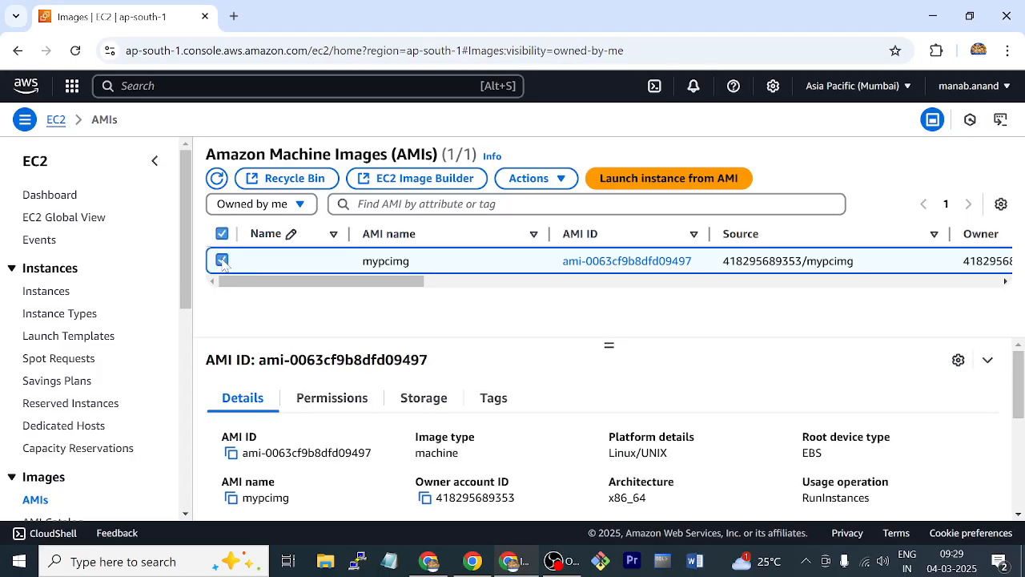
{"action": "left_click", "coordinate": [561, 179]}
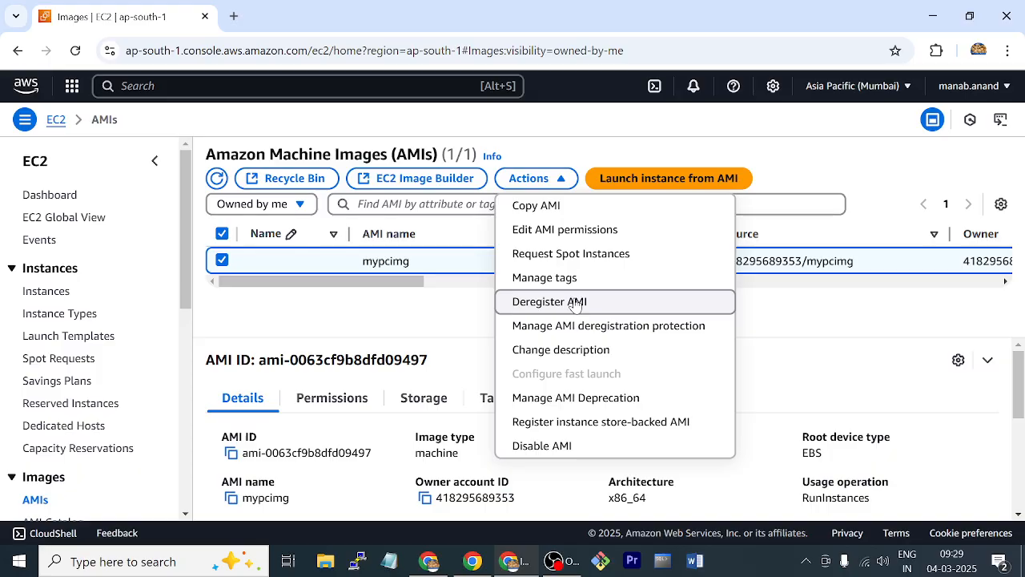
{"action": "left_click", "coordinate": [841, 317]}
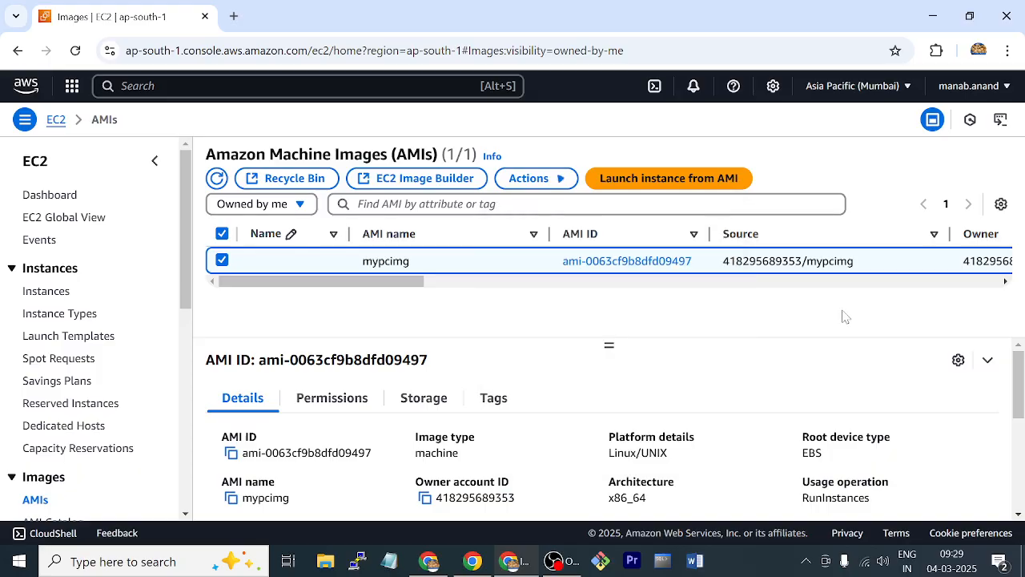
{"action": "left_click", "coordinate": [531, 179]}
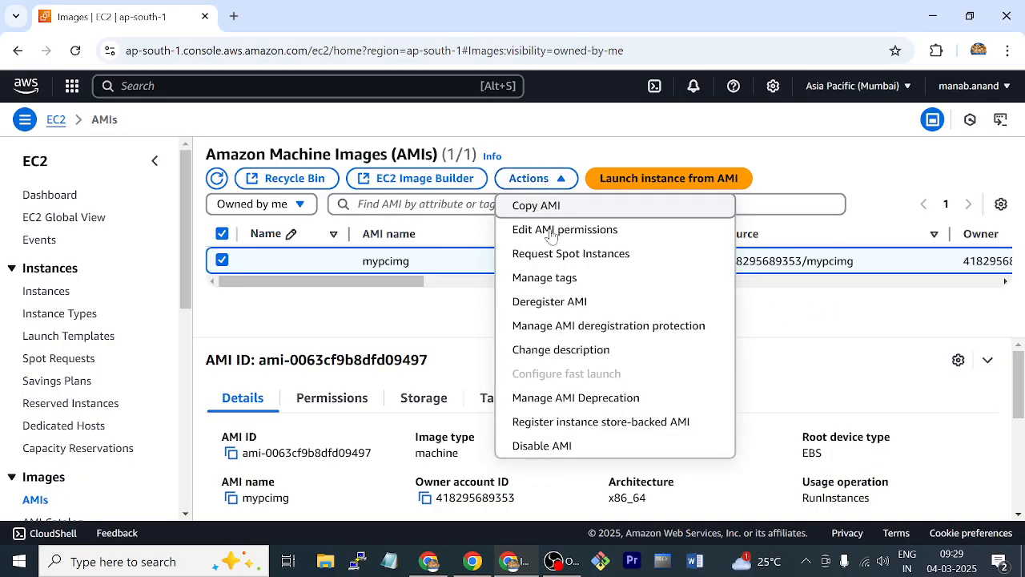
{"action": "left_click", "coordinate": [559, 302]}
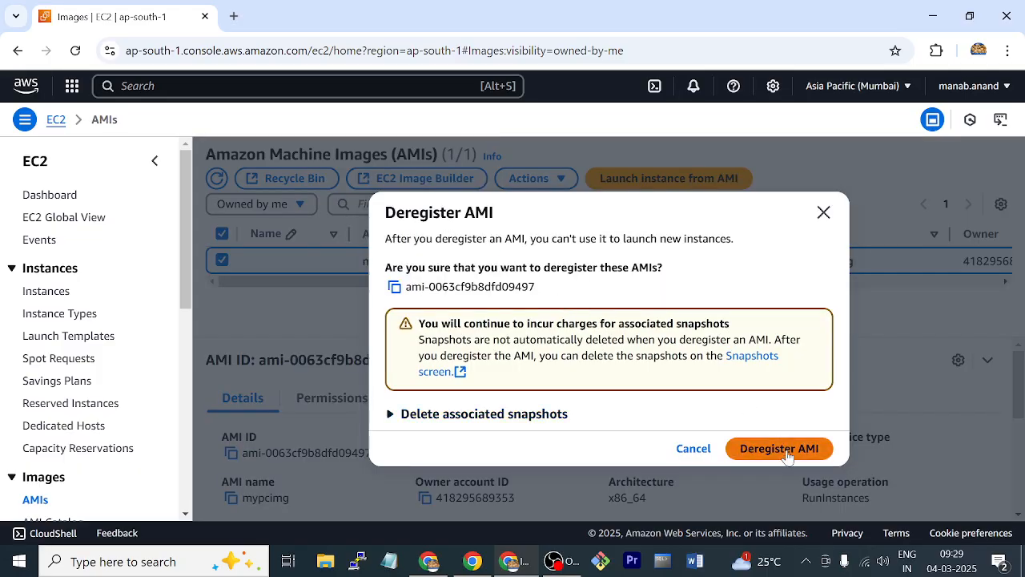
{"action": "left_click", "coordinate": [785, 451]}
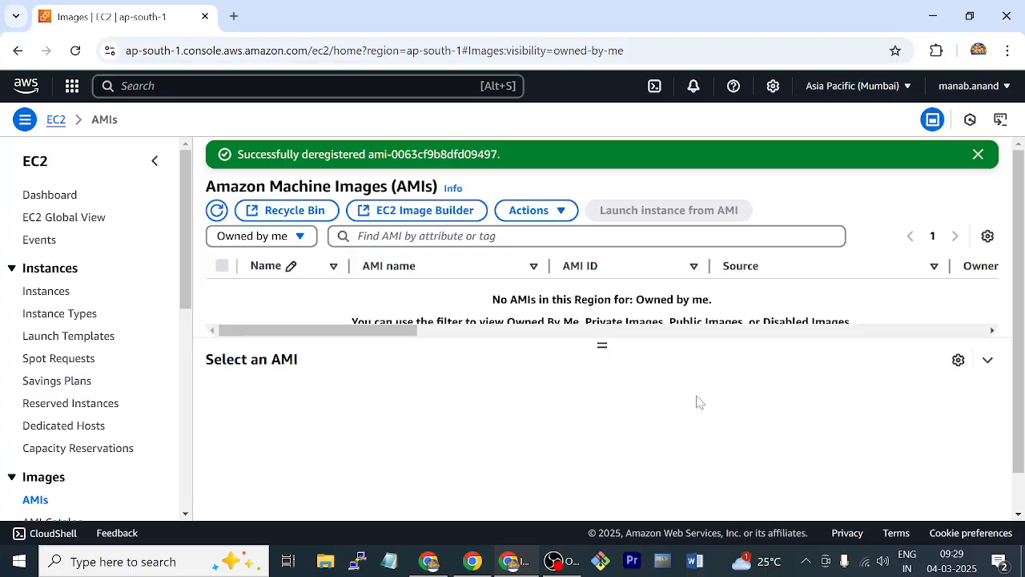
{"action": "left_click", "coordinate": [977, 155]}
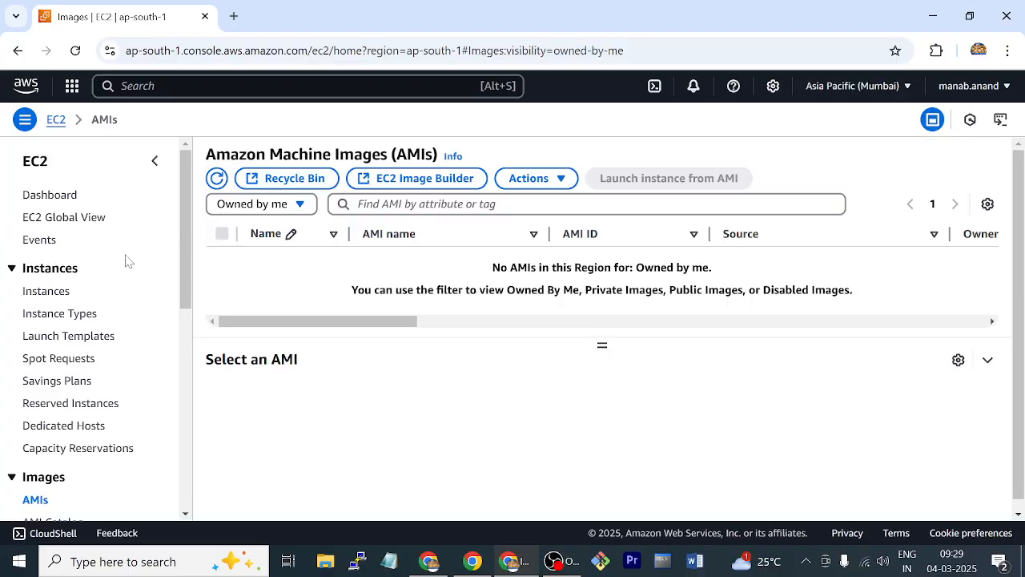
Step: Terminate the running mypc instance in the Mumbai region
{"action": "left_click", "coordinate": [60, 297]}
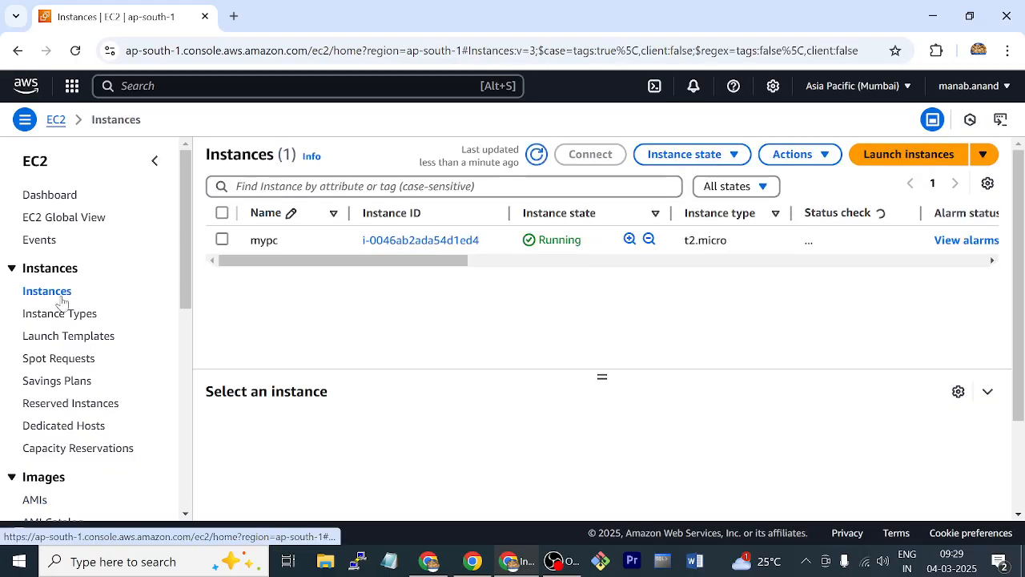
{"action": "left_click", "coordinate": [222, 239]}
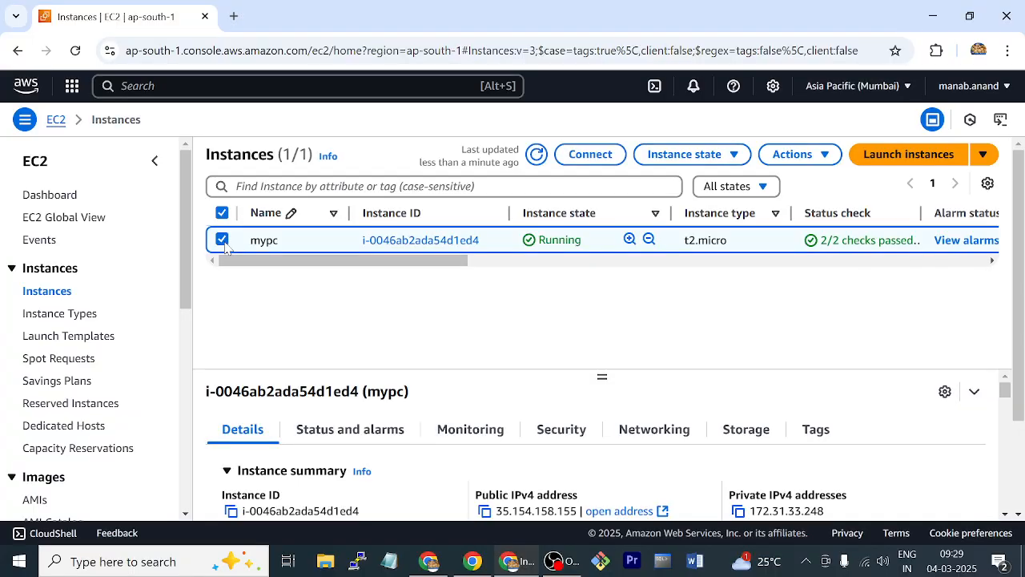
{"action": "left_click", "coordinate": [703, 156]}
{"action": "left_click", "coordinate": [720, 278]}
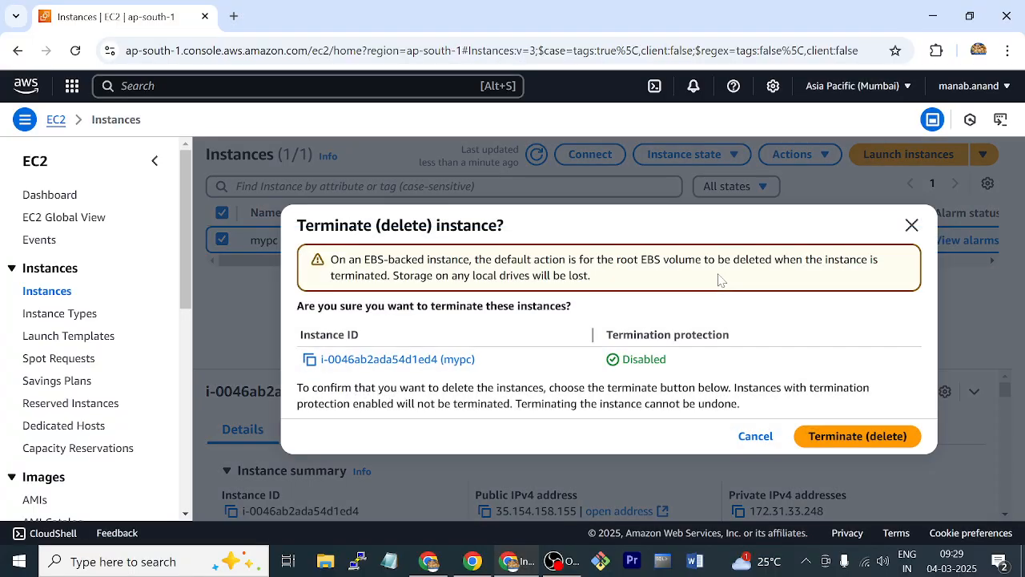
{"action": "left_click", "coordinate": [834, 436]}
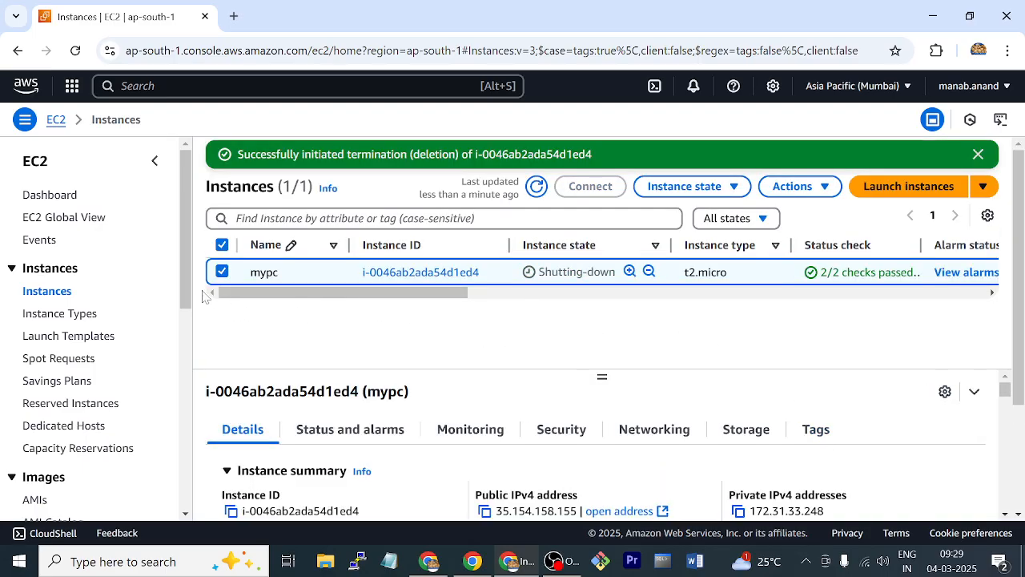
Step: Examine the instance types offered in Mumbai and the available filter attributes, enlarging the list and widening the Cores column
{"action": "left_click", "coordinate": [85, 319]}
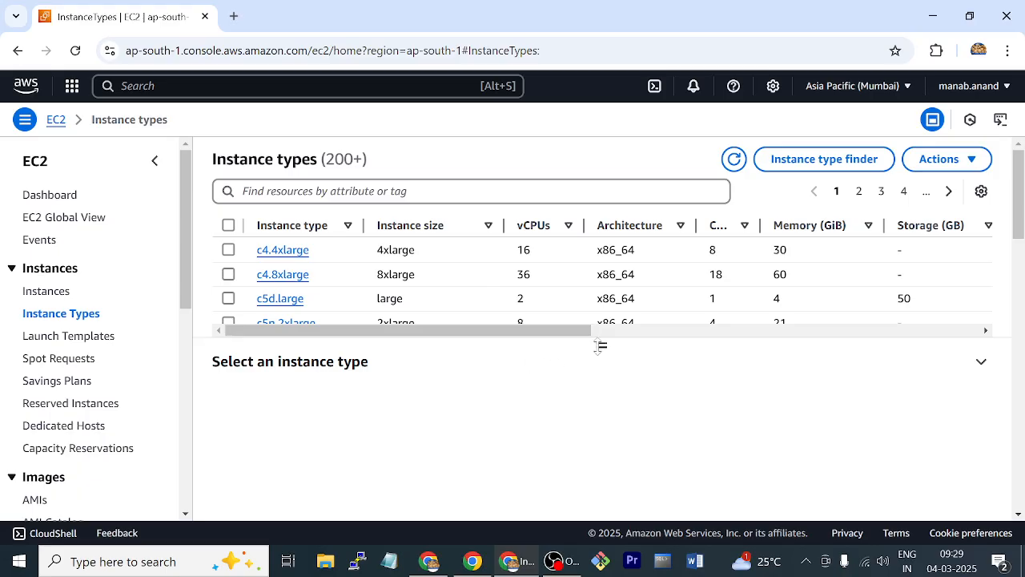
{"action": "left_click_drag", "start_coordinate": [600, 346], "coordinate": [600, 401]}
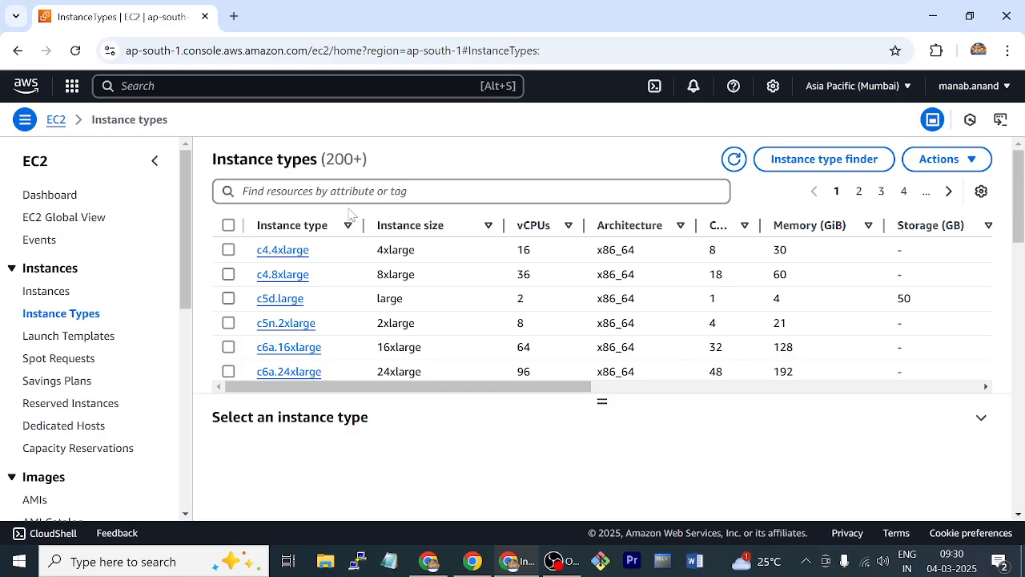
{"action": "left_click", "coordinate": [325, 192]}
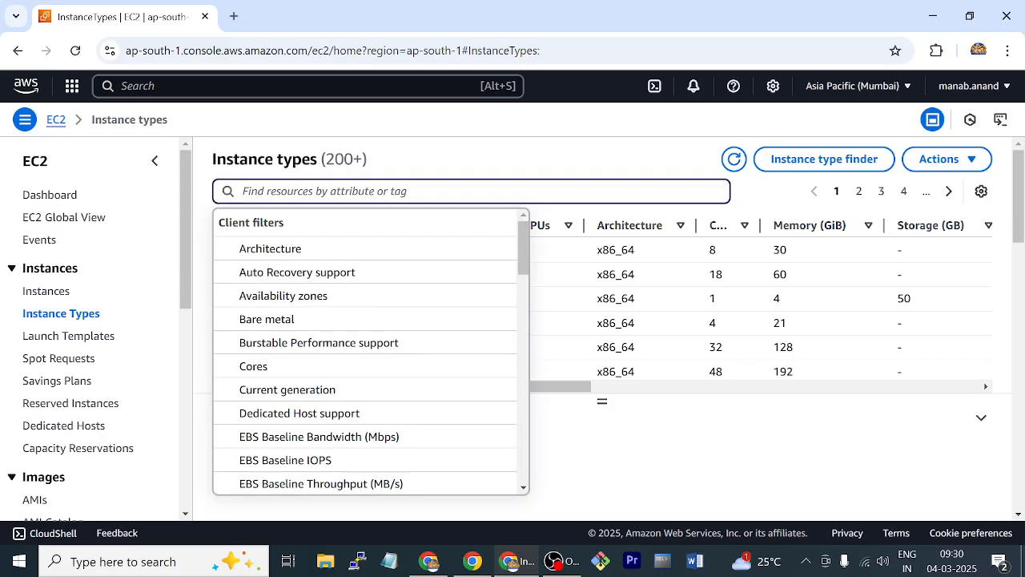
{"action": "left_click", "coordinate": [421, 172]}
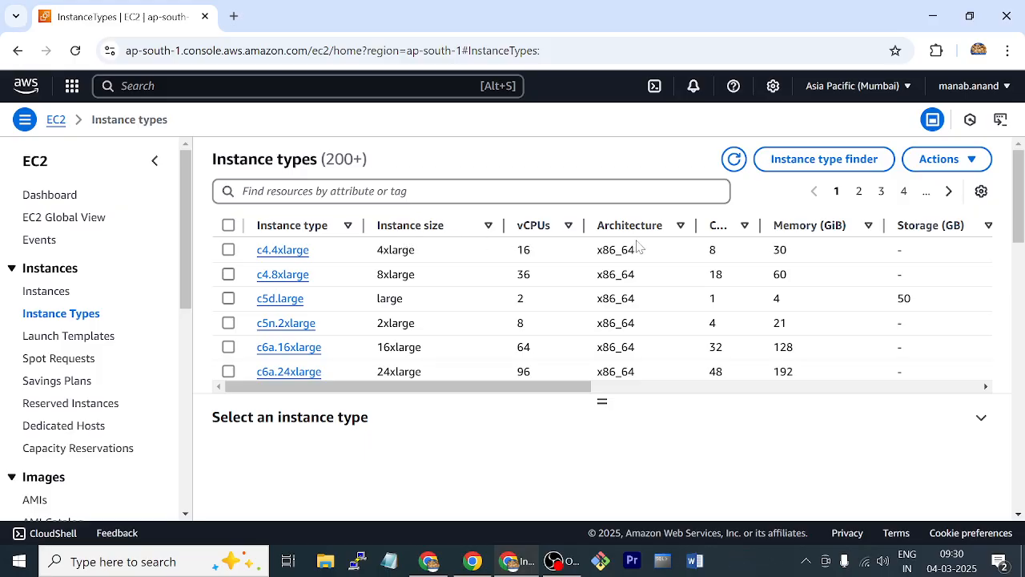
{"action": "mouse_move", "coordinate": [761, 226]}
{"action": "left_mouse_down"}
{"action": "mouse_move", "coordinate": [870, 225]}
{"action": "mouse_move", "coordinate": [767, 218]}
{"action": "left_mouse_up"}
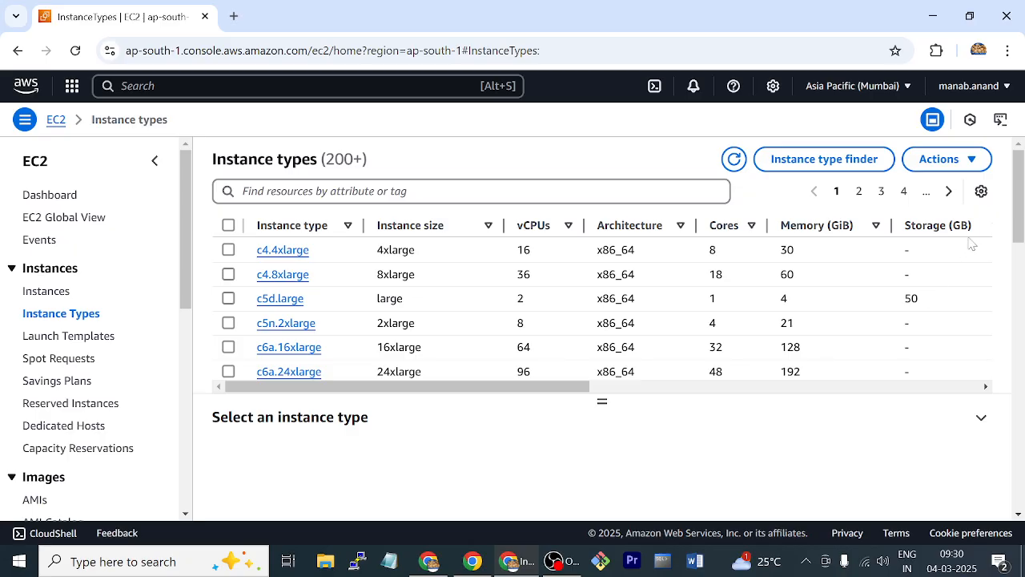
Step: Set the instance types list to 10 per page and add the Hypervisor and Free Trial available attribute columns
{"action": "left_click", "coordinate": [983, 193]}
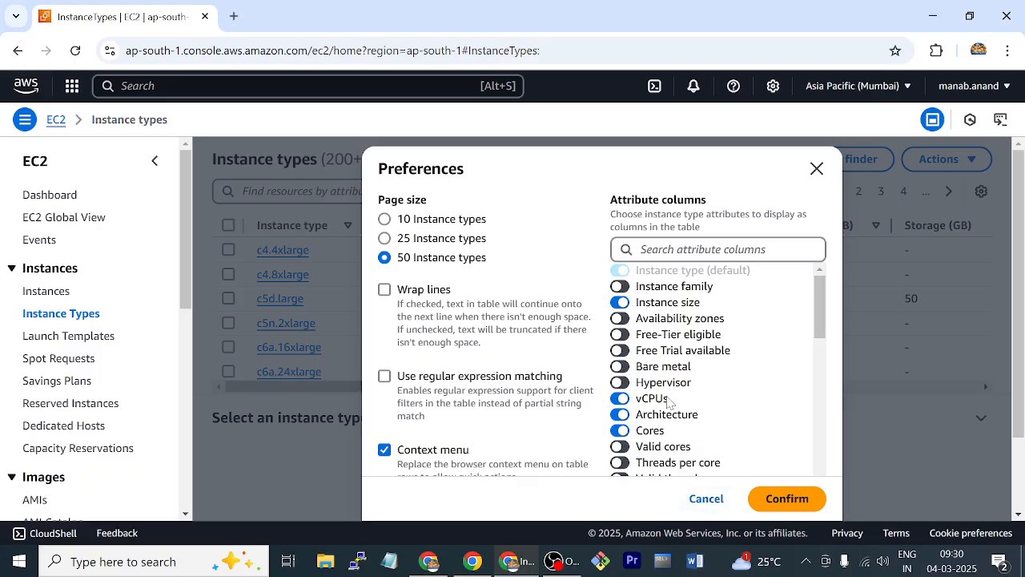
{"action": "left_click", "coordinate": [622, 383]}
{"action": "scroll", "coordinate": [784, 361], "scroll_direction": "down", "scroll_amount": 15}
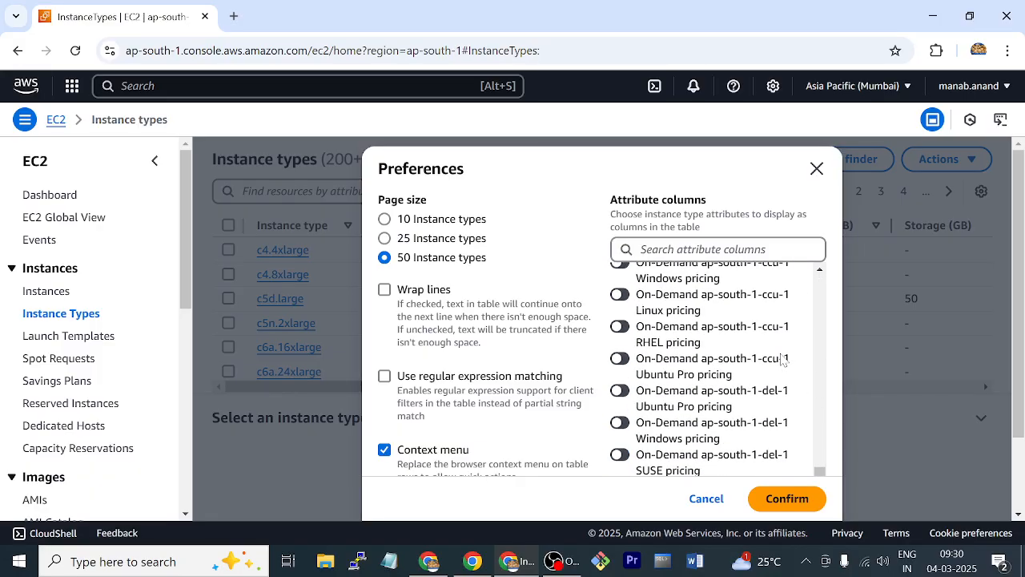
{"action": "scroll", "coordinate": [784, 361], "scroll_direction": "up", "scroll_amount": 15}
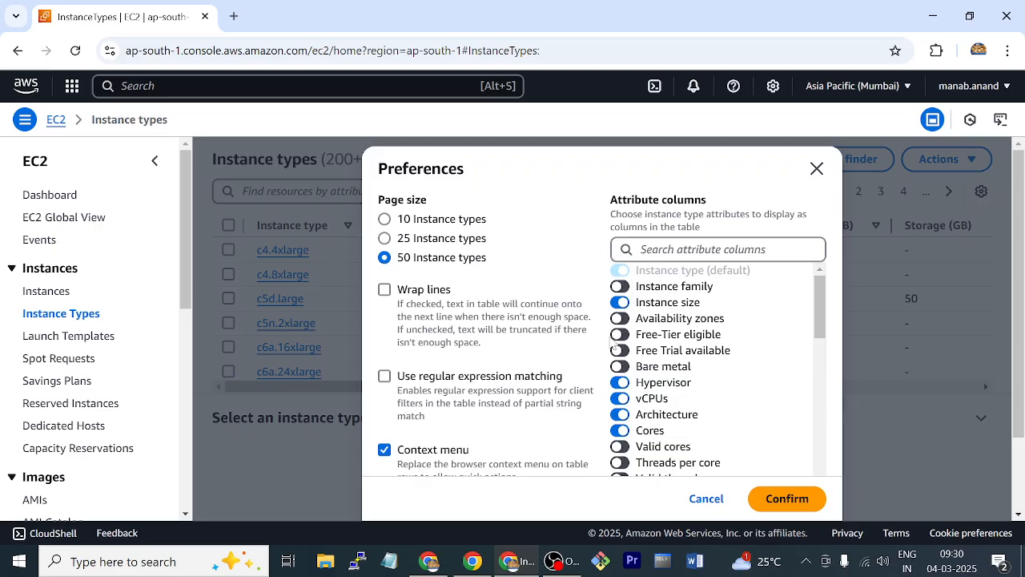
{"action": "left_click", "coordinate": [454, 224]}
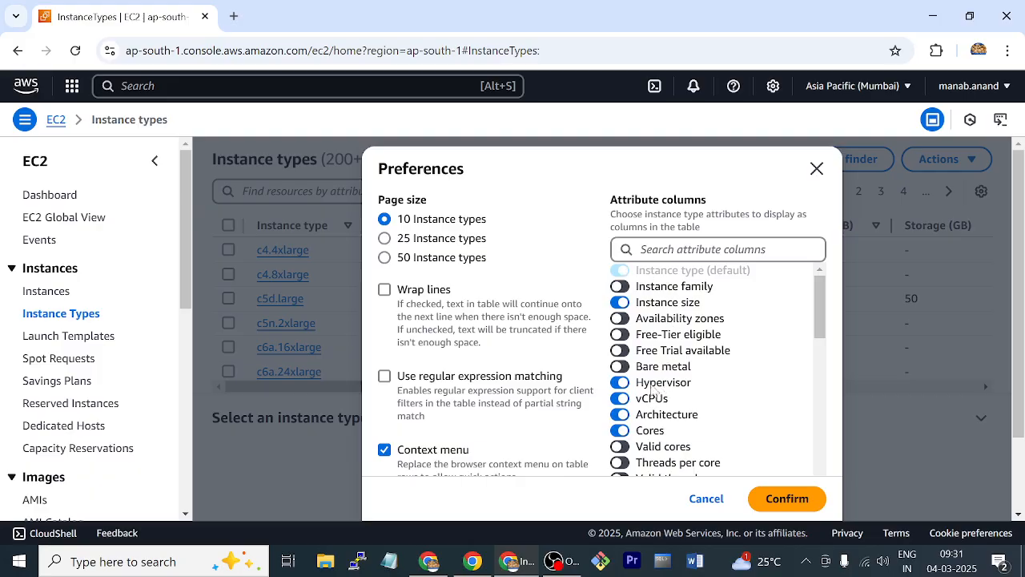
{"action": "left_click", "coordinate": [621, 351]}
{"action": "left_click", "coordinate": [773, 499]}
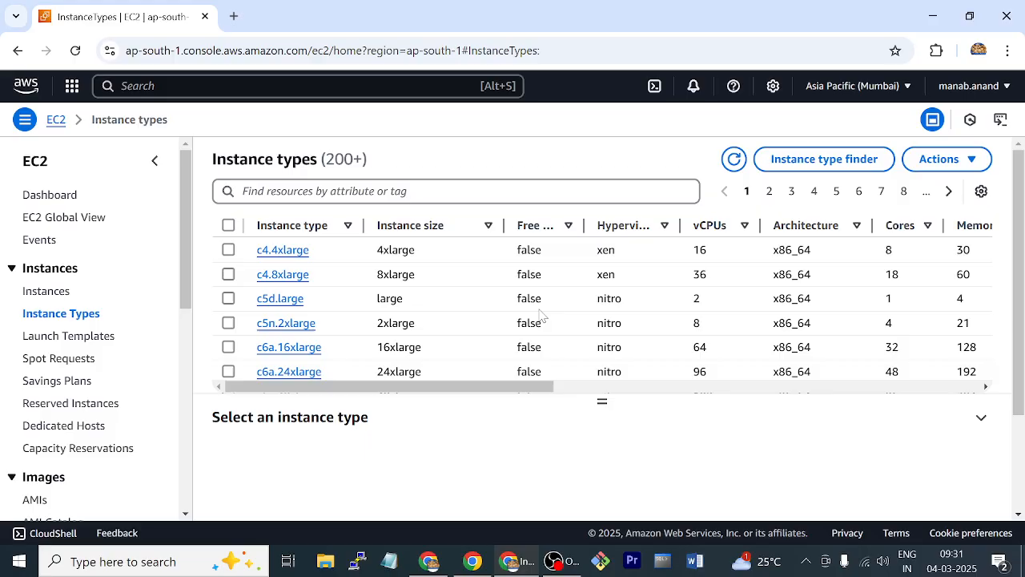
Step: Browse the instance types list through to page 5, checking the types against the added columns
{"action": "scroll", "coordinate": [541, 314], "scroll_direction": "down", "scroll_amount": 3}
{"action": "scroll", "coordinate": [599, 274], "scroll_direction": "up", "scroll_amount": 3}
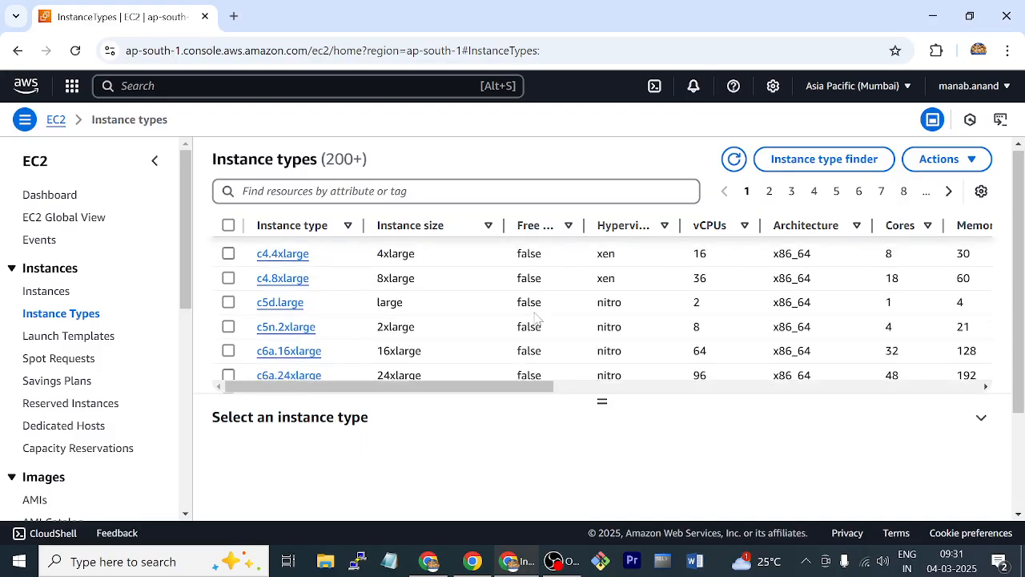
{"action": "left_click", "coordinate": [769, 192]}
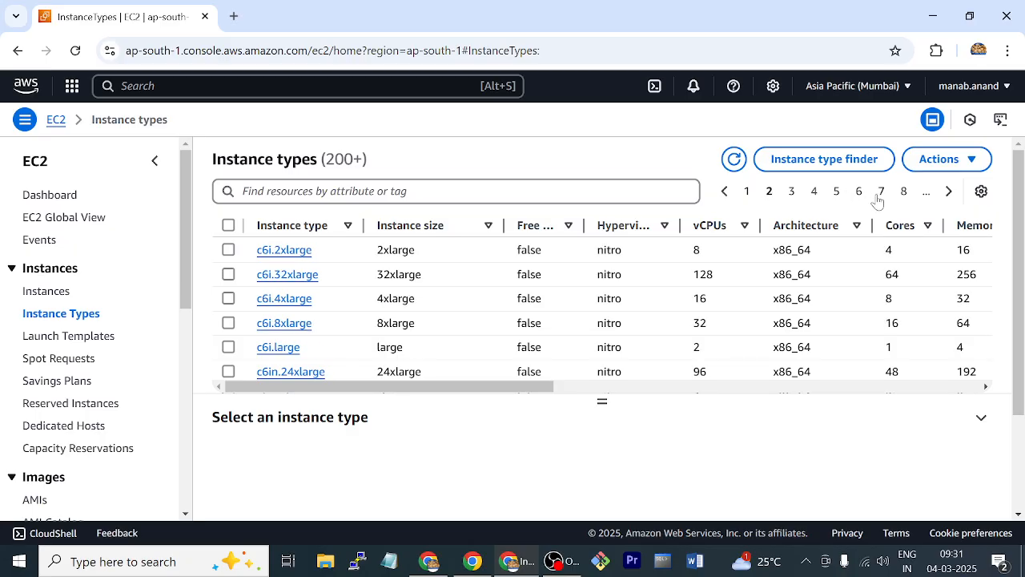
{"action": "left_click", "coordinate": [951, 194]}
{"action": "left_click", "coordinate": [953, 195]}
{"action": "left_click", "coordinate": [954, 195]}
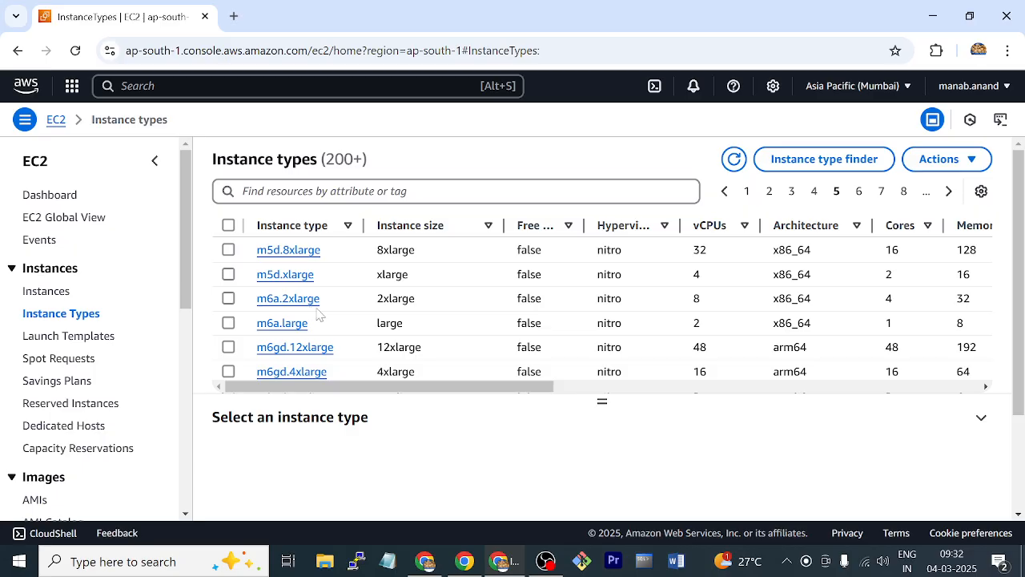
Step: Search Google for "aws ec2 faq" in a new browser tab and open the Amazon EC2 FAQs page
{"action": "left_click", "coordinate": [231, 16]}
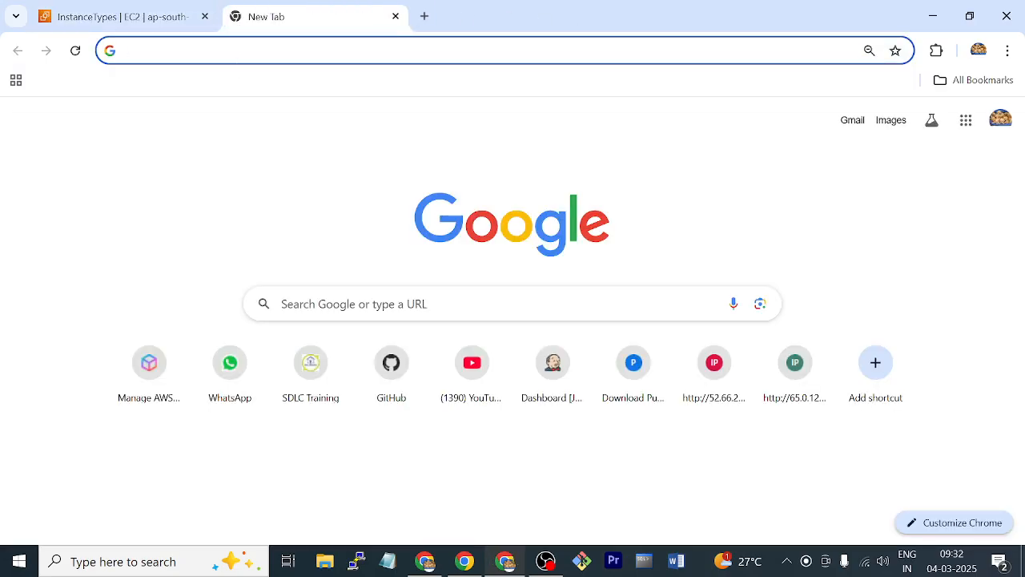
{"action": "left_click", "coordinate": [264, 50]}
{"action": "type", "text": "aw"}
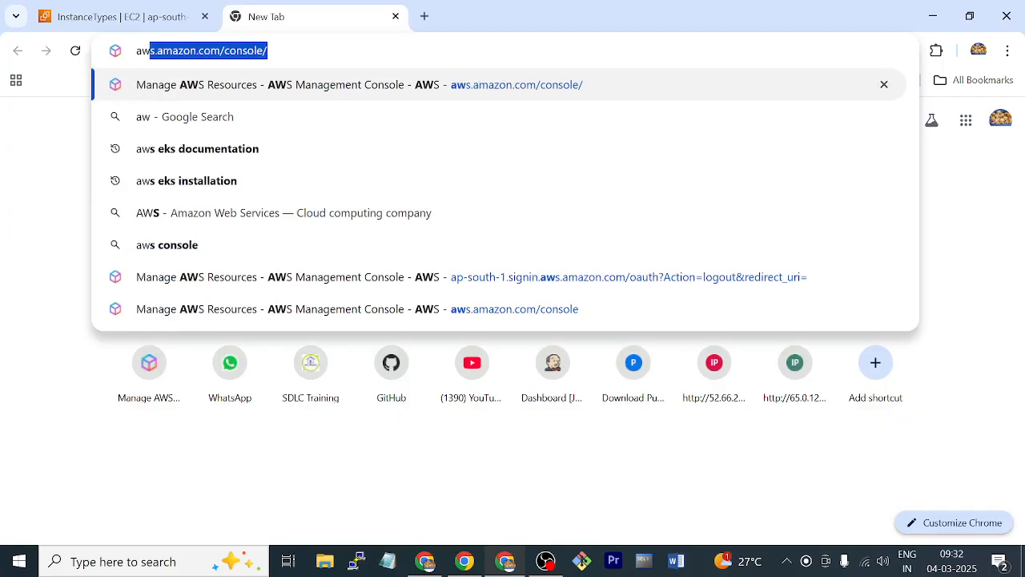
{"action": "type", "text": "s ec2 faq"}
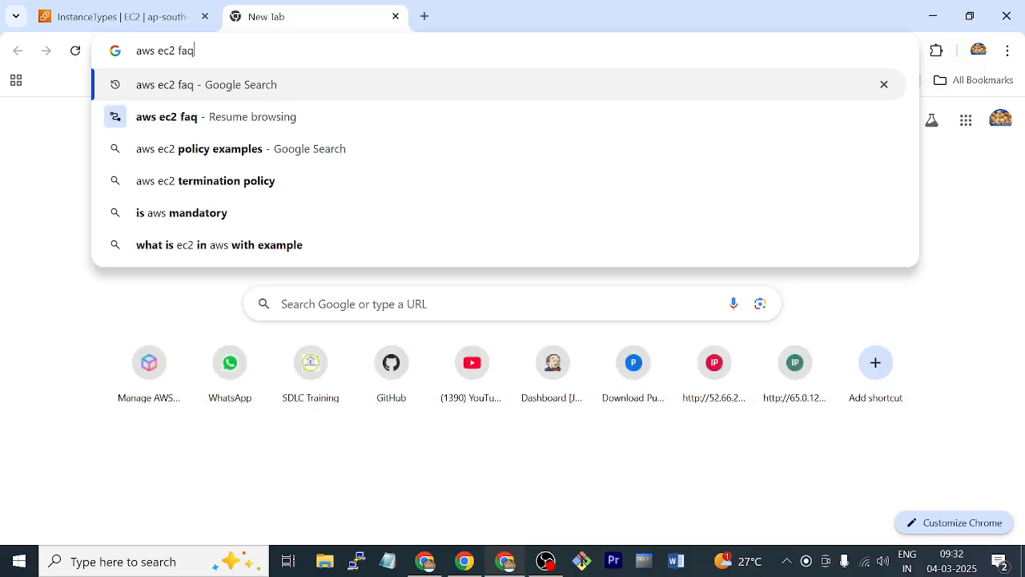
{"action": "key", "text": "Return"}
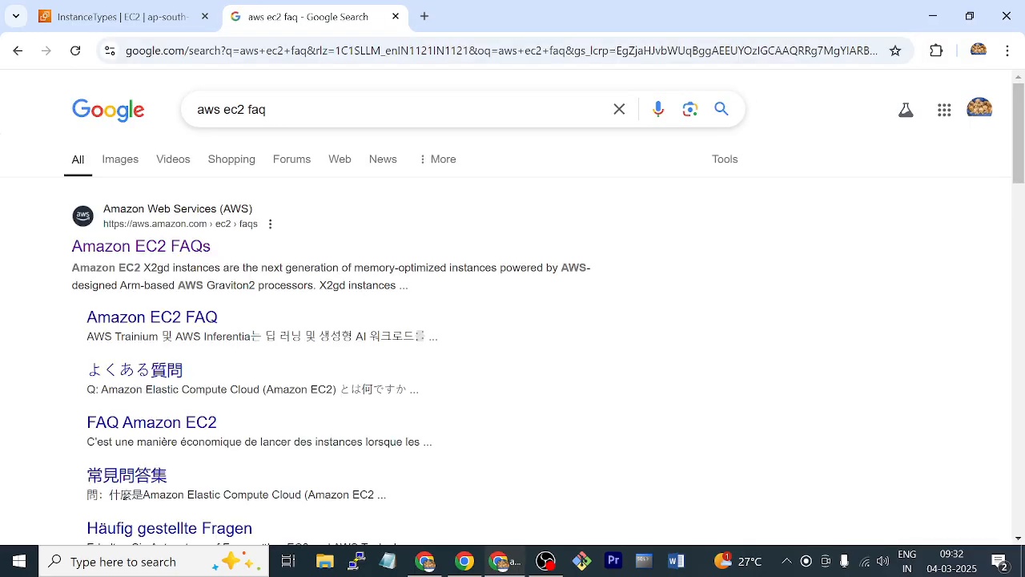
{"action": "left_click", "coordinate": [177, 248]}
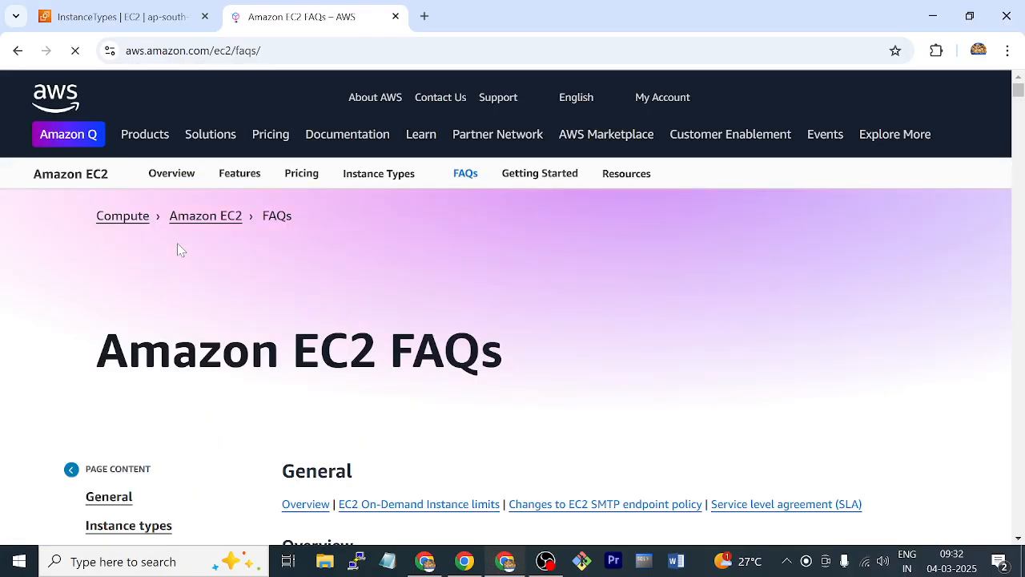
Step: Read the Instance types section of the EC2 FAQs, including the Accelerated Computing, Flex and burstable T2 instance answers
{"action": "scroll", "coordinate": [550, 339], "scroll_direction": "down", "scroll_amount": 2}
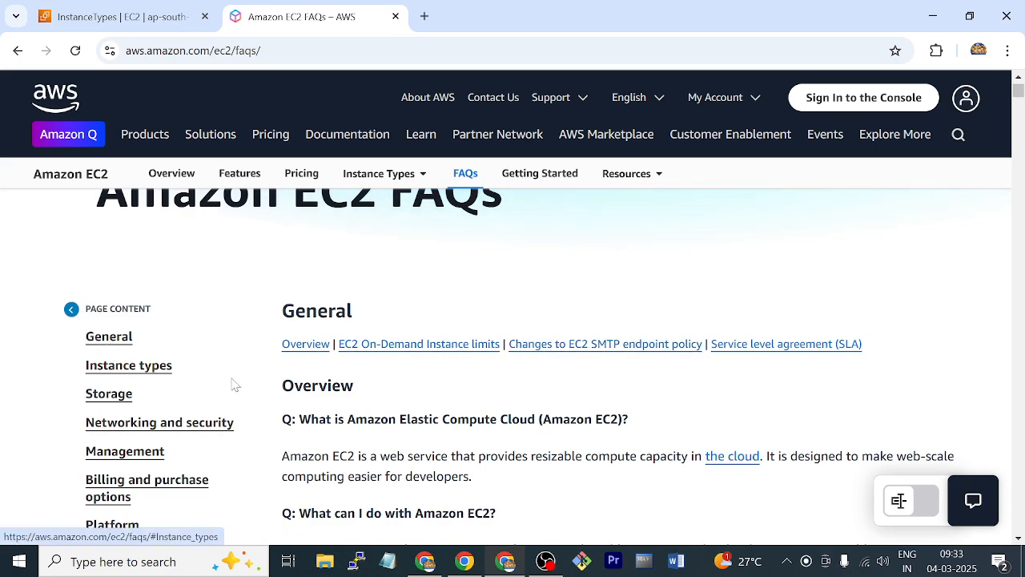
{"action": "scroll", "coordinate": [236, 385], "scroll_direction": "down", "scroll_amount": 1}
{"action": "scroll", "coordinate": [449, 453], "scroll_direction": "down", "scroll_amount": 2}
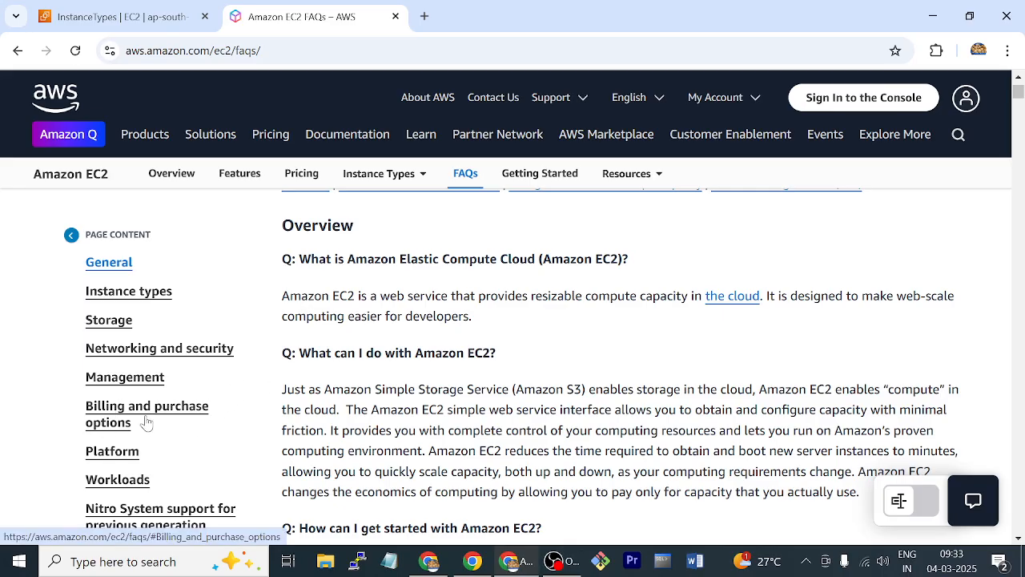
{"action": "scroll", "coordinate": [145, 422], "scroll_direction": "up", "scroll_amount": 1}
{"action": "left_click", "coordinate": [160, 297]}
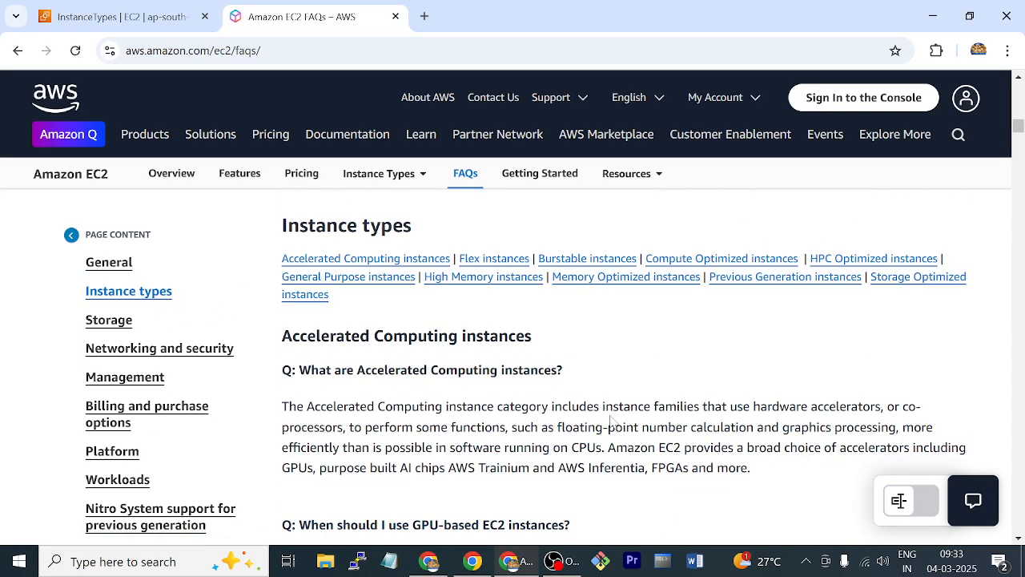
{"action": "scroll", "coordinate": [614, 422], "scroll_direction": "down", "scroll_amount": 8}
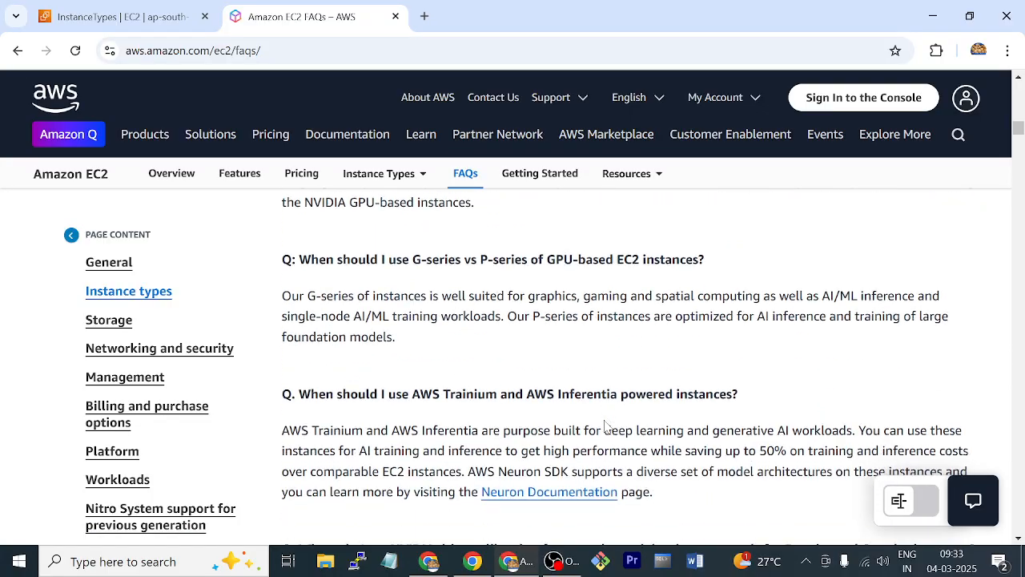
{"action": "scroll", "coordinate": [607, 427], "scroll_direction": "down", "scroll_amount": 10}
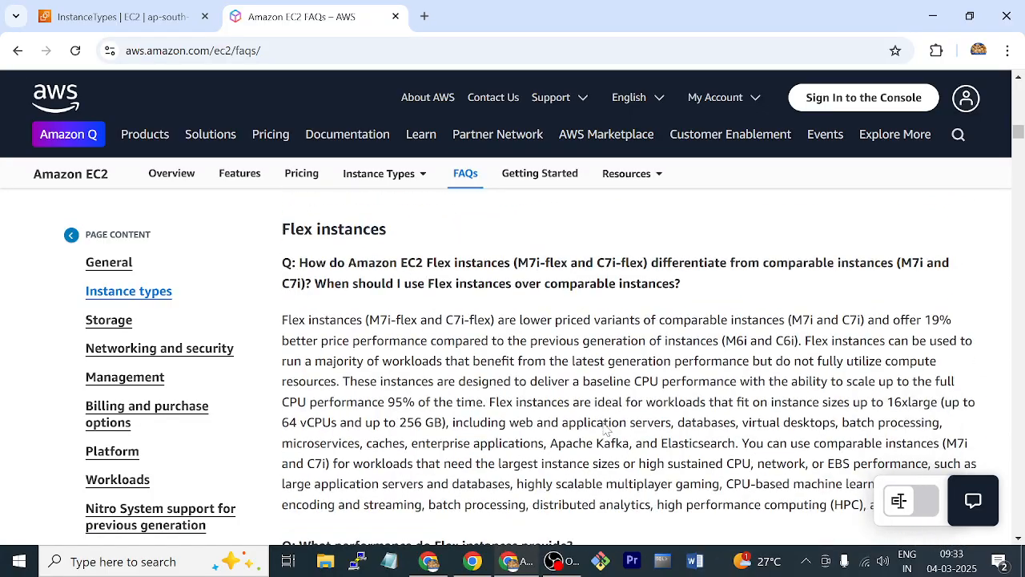
{"action": "scroll", "coordinate": [606, 430], "scroll_direction": "down", "scroll_amount": 10}
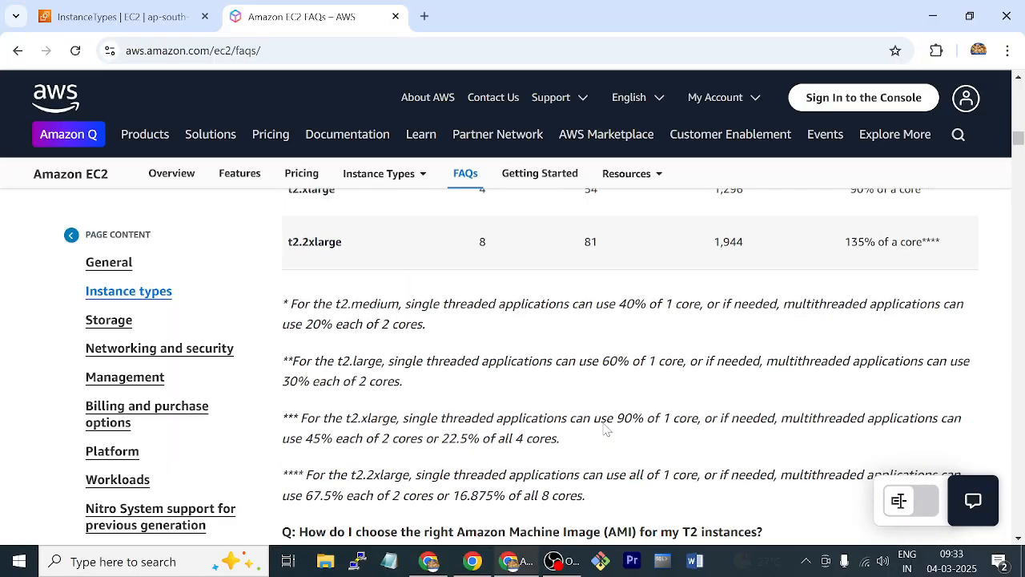
{"action": "scroll", "coordinate": [606, 430], "scroll_direction": "up", "scroll_amount": 1}
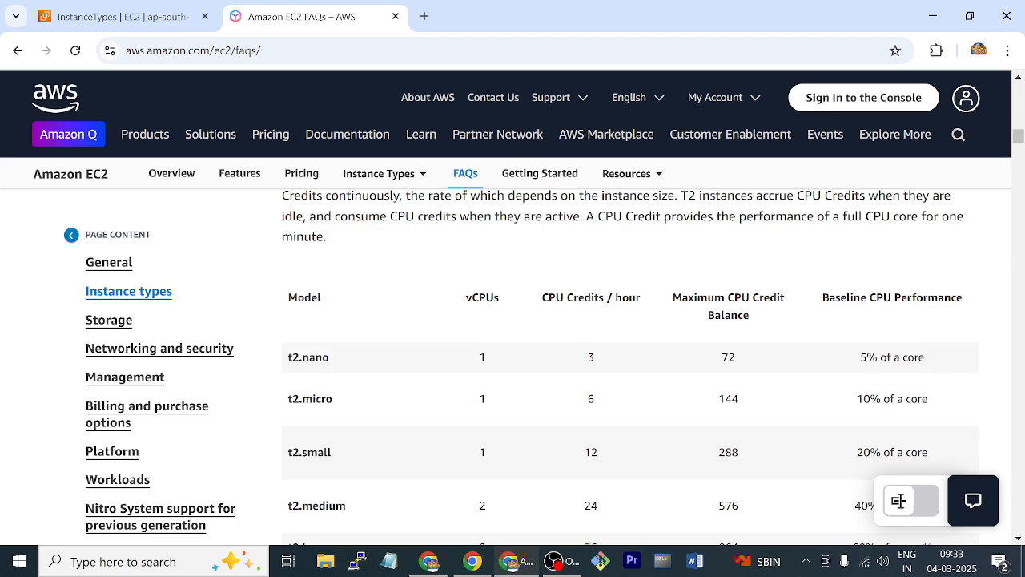
{"action": "scroll", "coordinate": [519, 427], "scroll_direction": "up", "scroll_amount": 10}
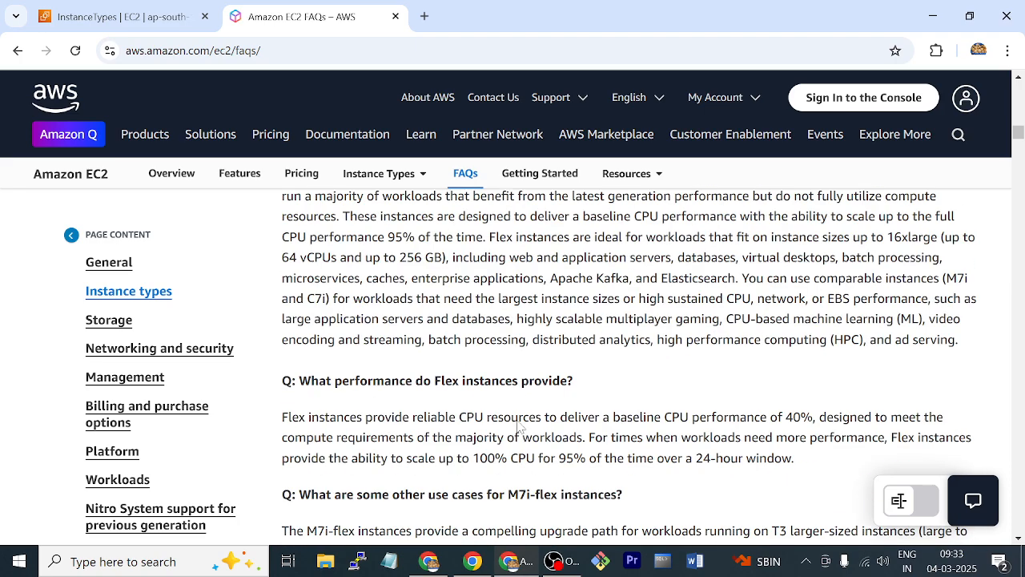
Step: Return to the EC2 console and read the Savings Plans page, covering the Compute and EC2 Instance plan descriptions
{"action": "left_click", "coordinate": [144, 19]}
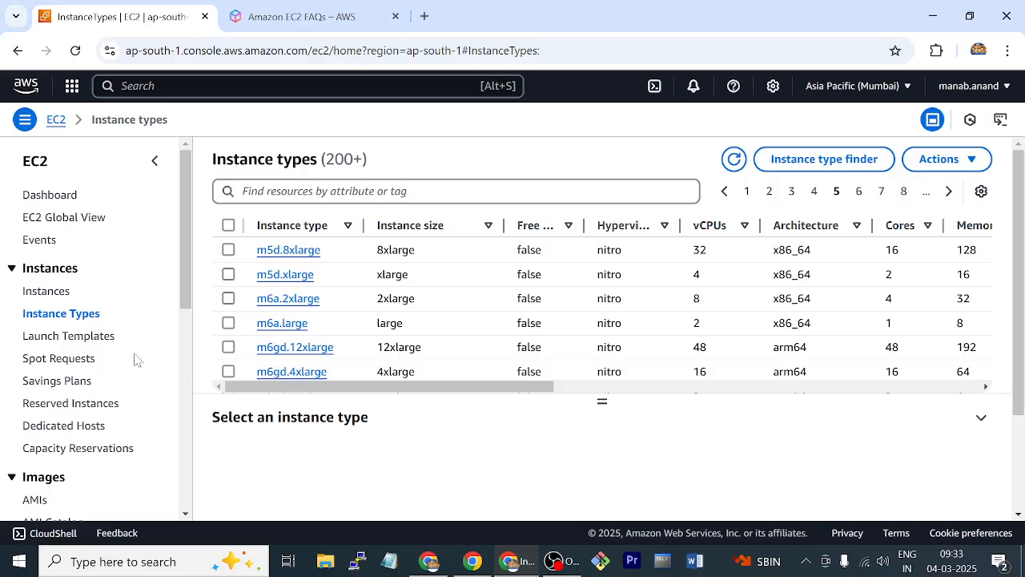
{"action": "left_click", "coordinate": [52, 388]}
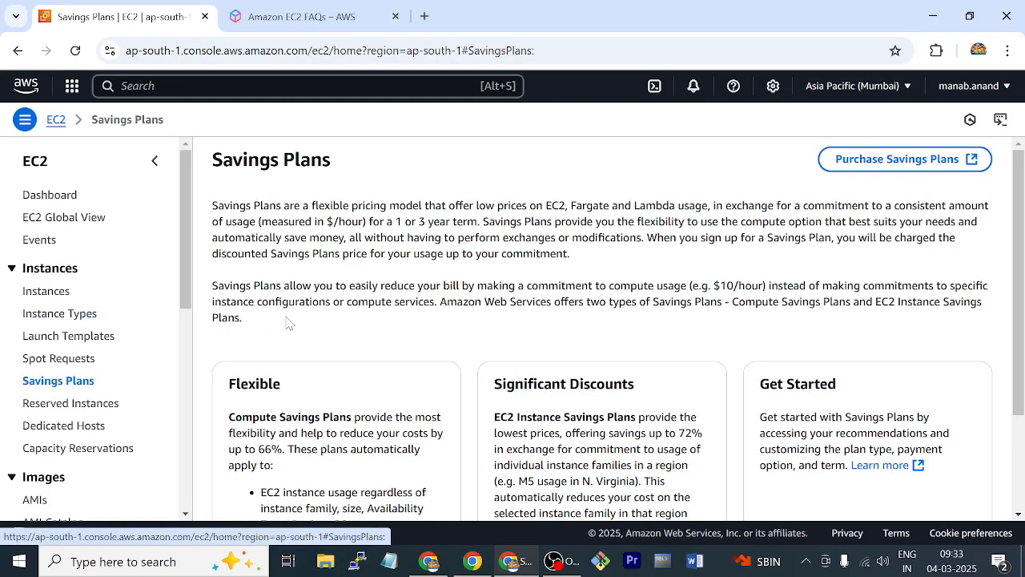
{"action": "scroll", "coordinate": [430, 296], "scroll_direction": "down", "scroll_amount": 3}
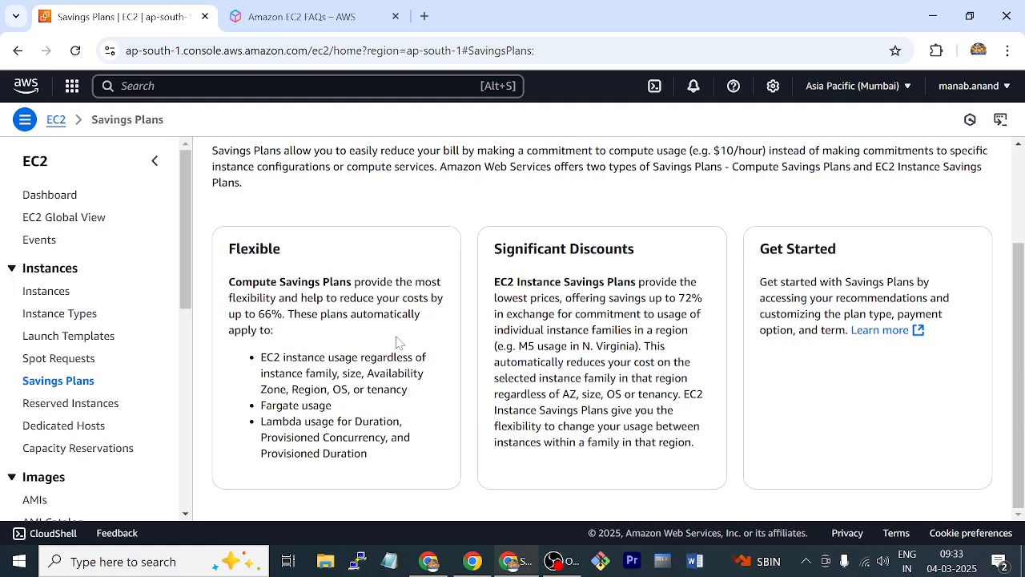
{"action": "scroll", "coordinate": [399, 343], "scroll_direction": "up", "scroll_amount": 3}
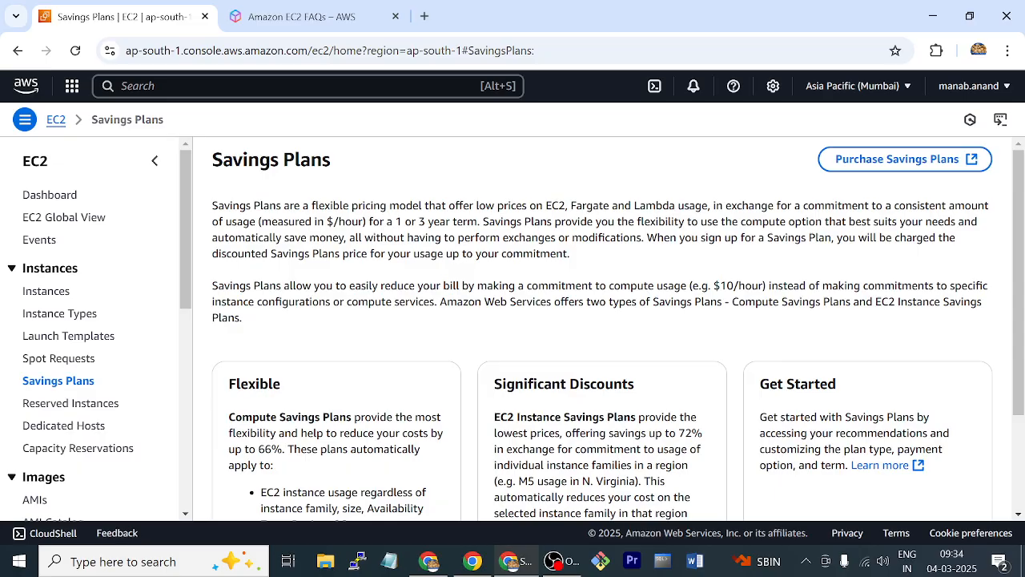
{"action": "scroll", "coordinate": [387, 324], "scroll_direction": "down", "scroll_amount": 3}
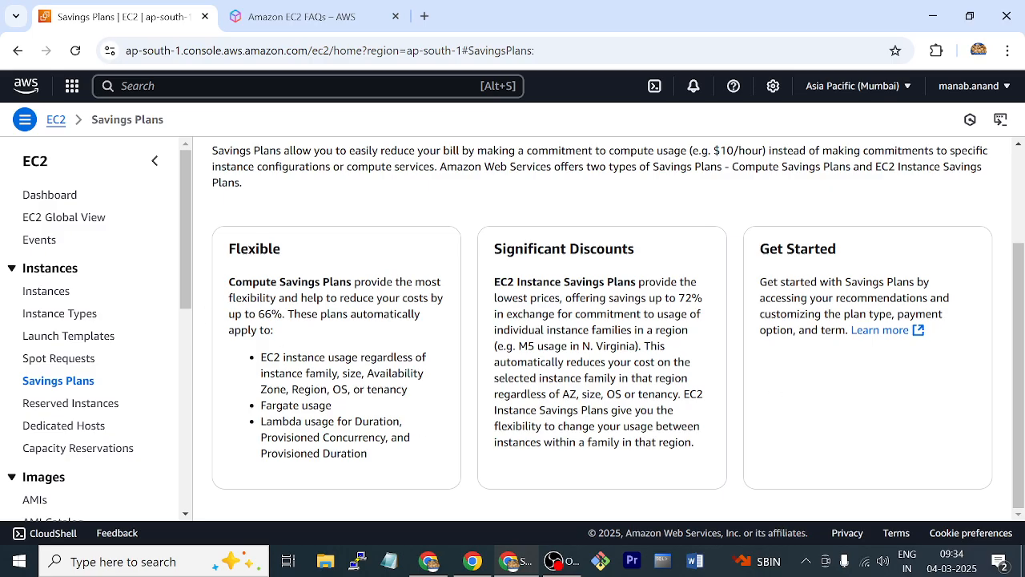
Step: Look at the Reserved Instances and Spot Requests pages in the EC2 console, ending on Spot Requests
{"action": "left_click", "coordinate": [63, 363]}
{"action": "left_click", "coordinate": [52, 407]}
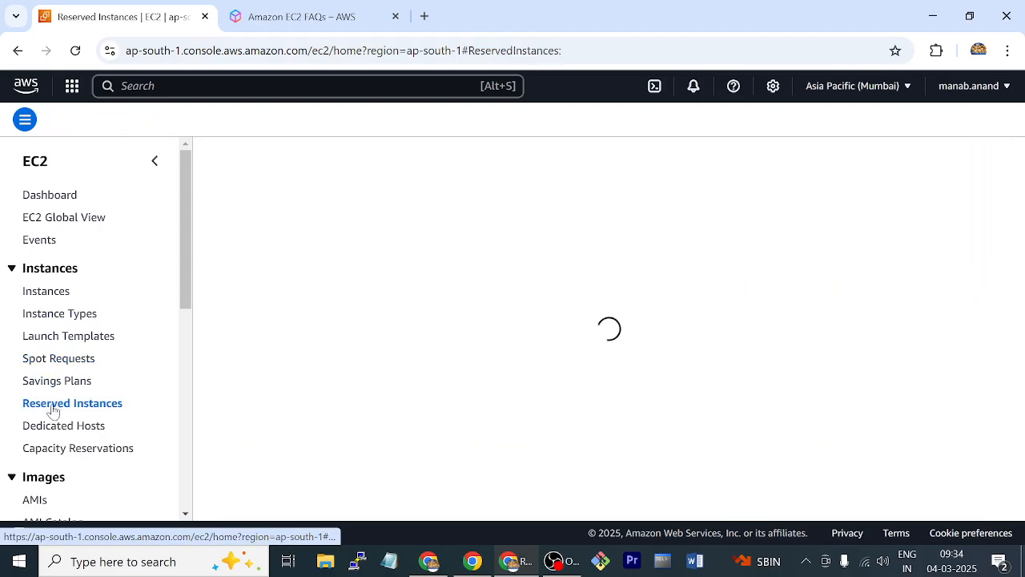
{"action": "left_click", "coordinate": [56, 362]}
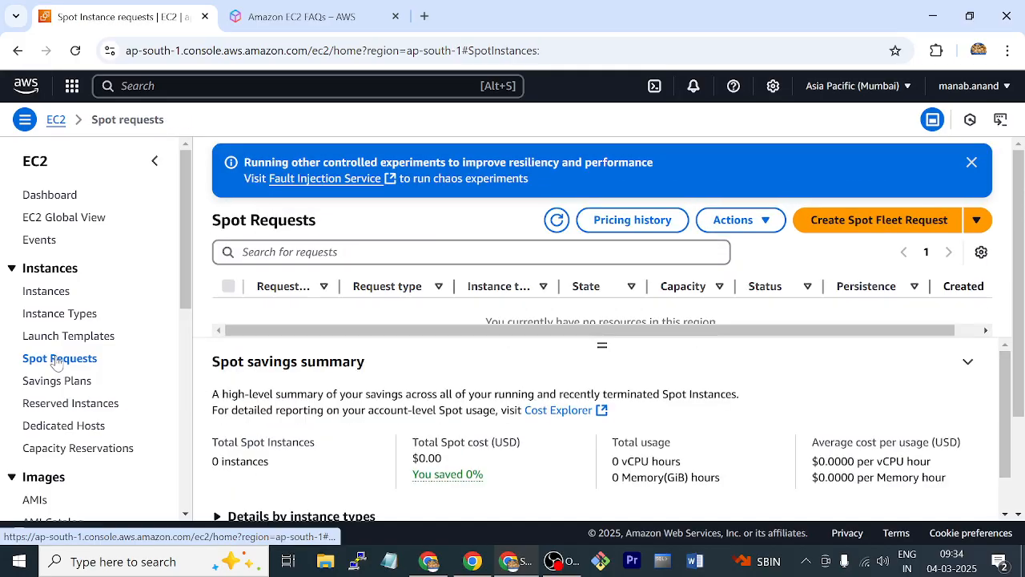
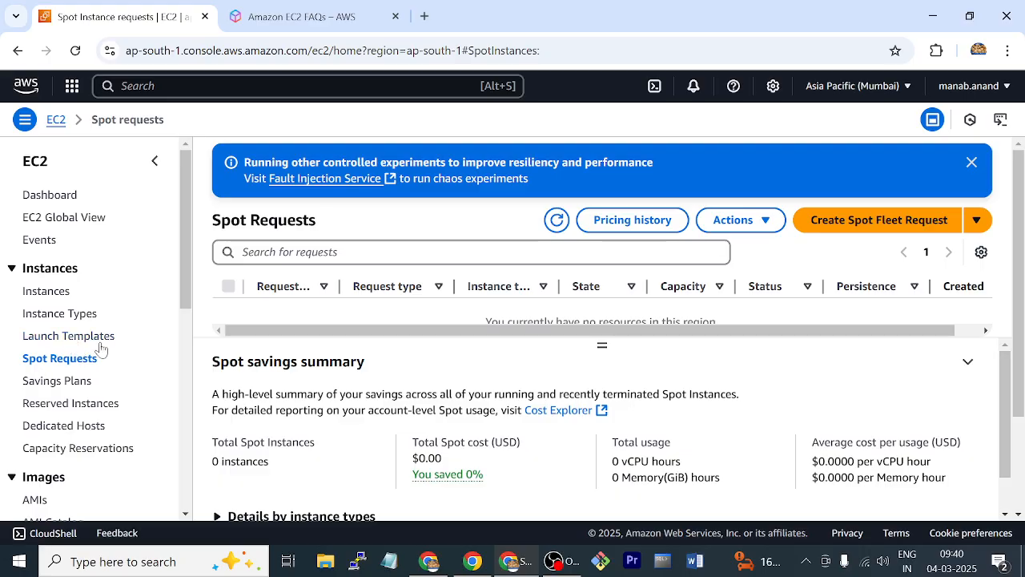
Step: Open the Elastic Block Store snapshots in Mumbai and examine the listed snapshot's size, status and progress columns
{"action": "scroll", "coordinate": [101, 350], "scroll_direction": "down", "scroll_amount": 3}
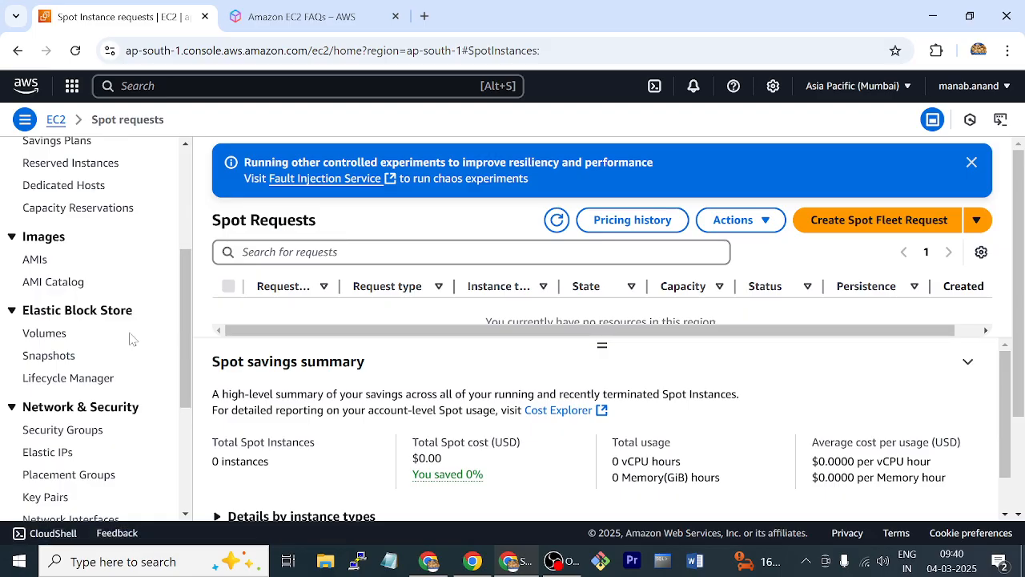
{"action": "left_click", "coordinate": [55, 360]}
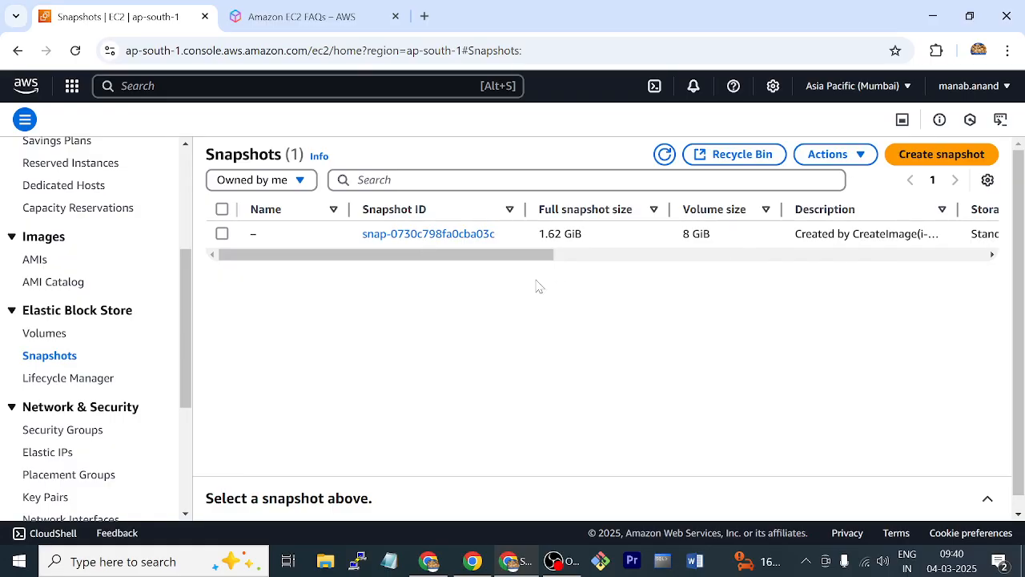
{"action": "left_click_drag", "start_coordinate": [503, 256], "coordinate": [745, 288]}
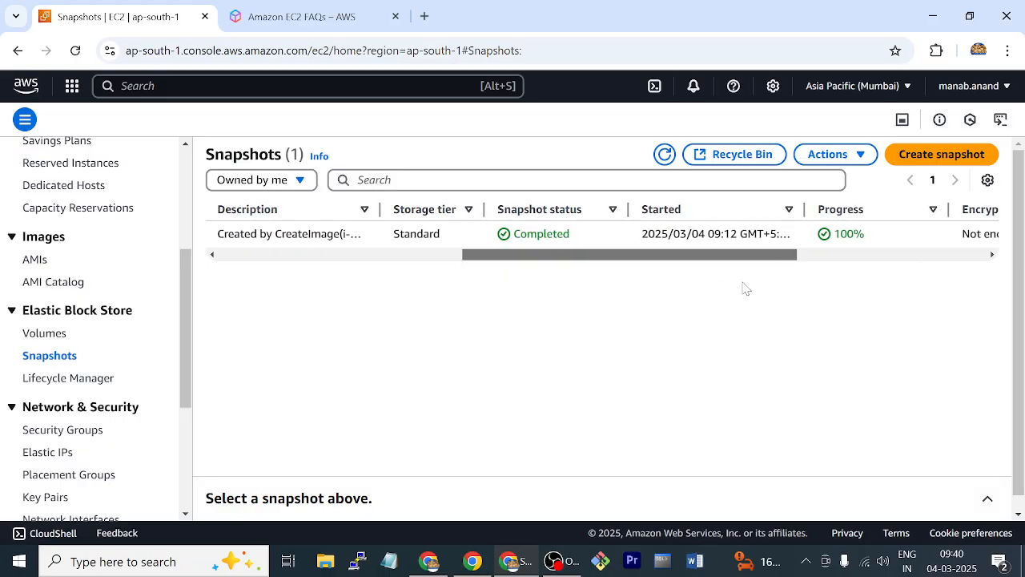
{"action": "left_click_drag", "start_coordinate": [745, 288], "coordinate": [345, 311]}
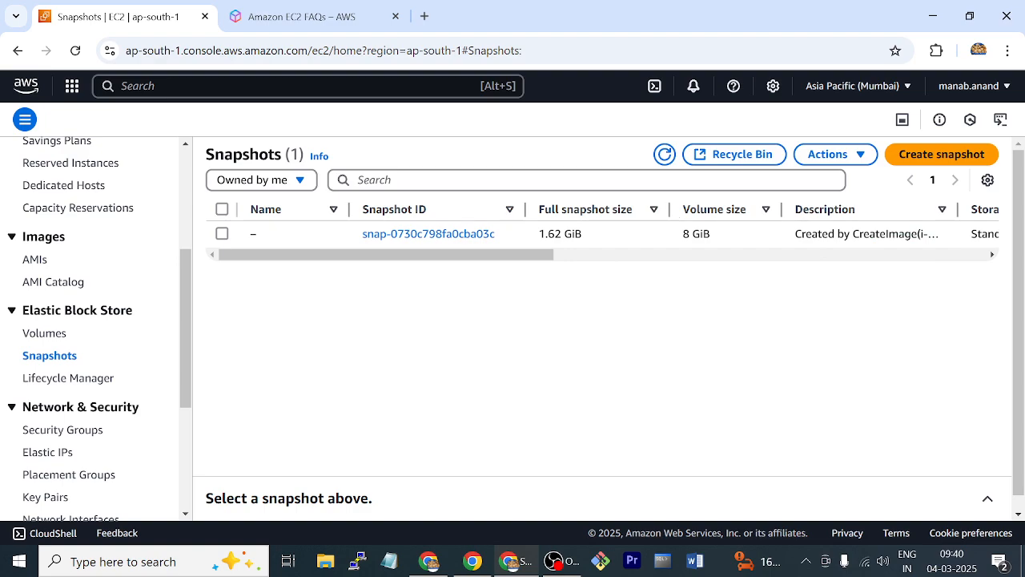
Step: Refresh the snapshots list and delete the 8 GiB CreateImage snapshot in Mumbai, entering "delete" as the confirmation text
{"action": "left_click", "coordinate": [664, 155]}
{"action": "left_click", "coordinate": [222, 234]}
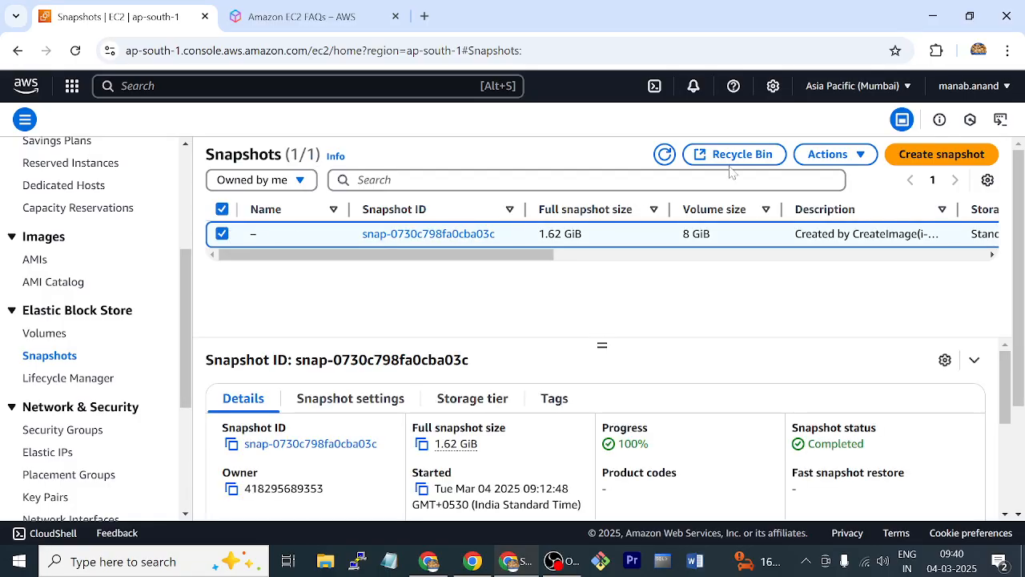
{"action": "left_click", "coordinate": [847, 160]}
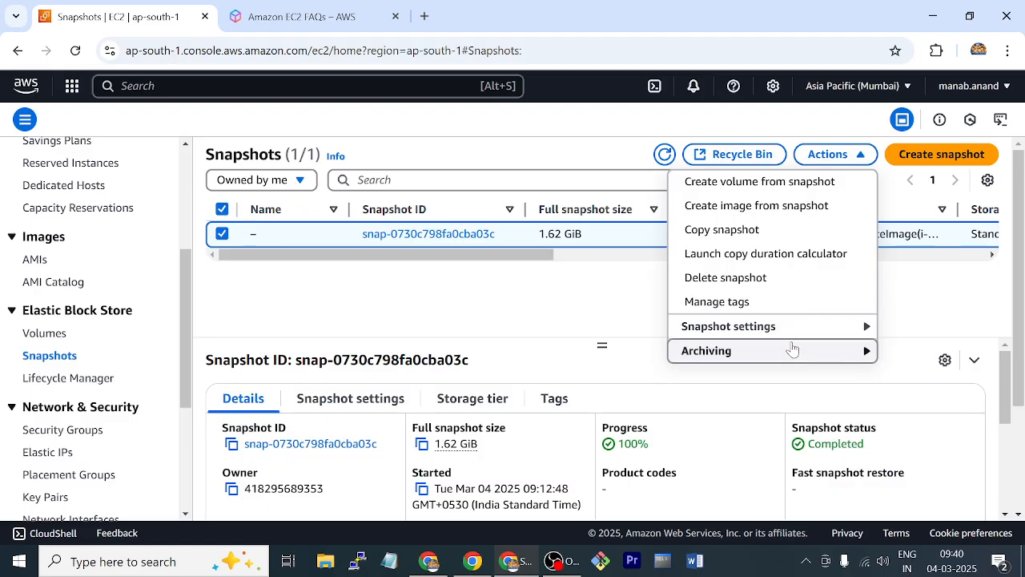
{"action": "left_click", "coordinate": [783, 279]}
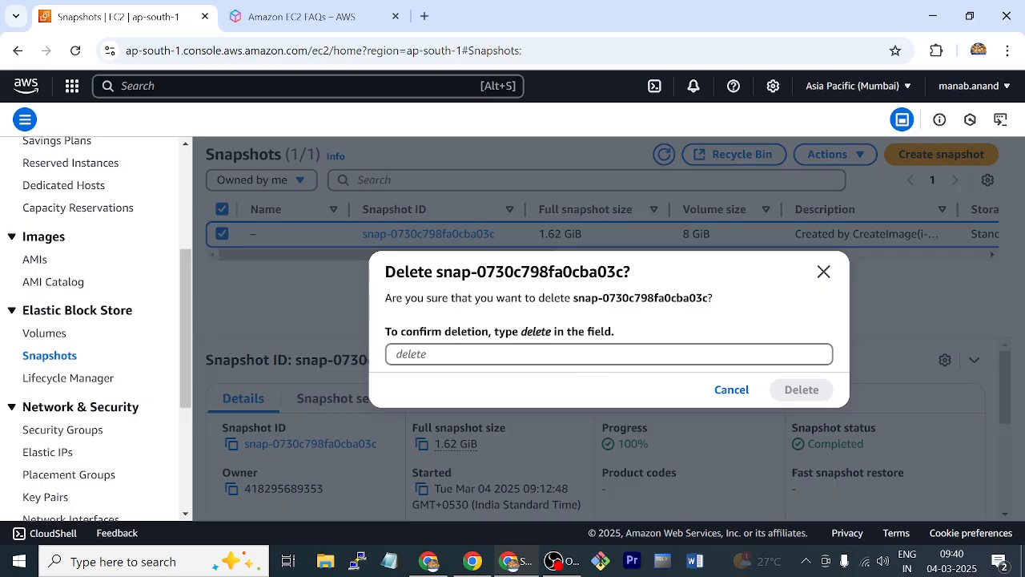
{"action": "left_click", "coordinate": [608, 354]}
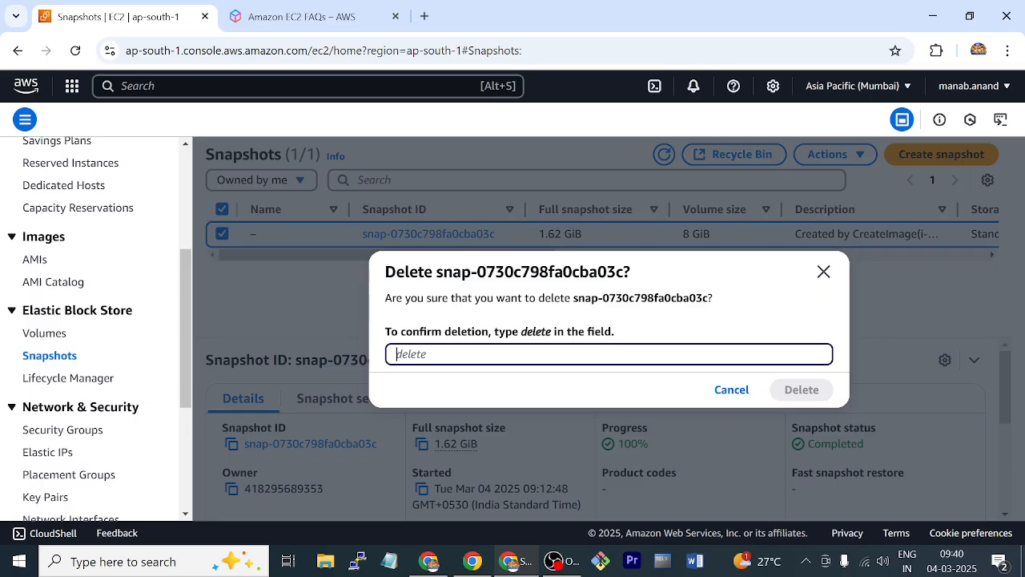
{"action": "type", "text": "delete"}
{"action": "key", "text": "Return"}
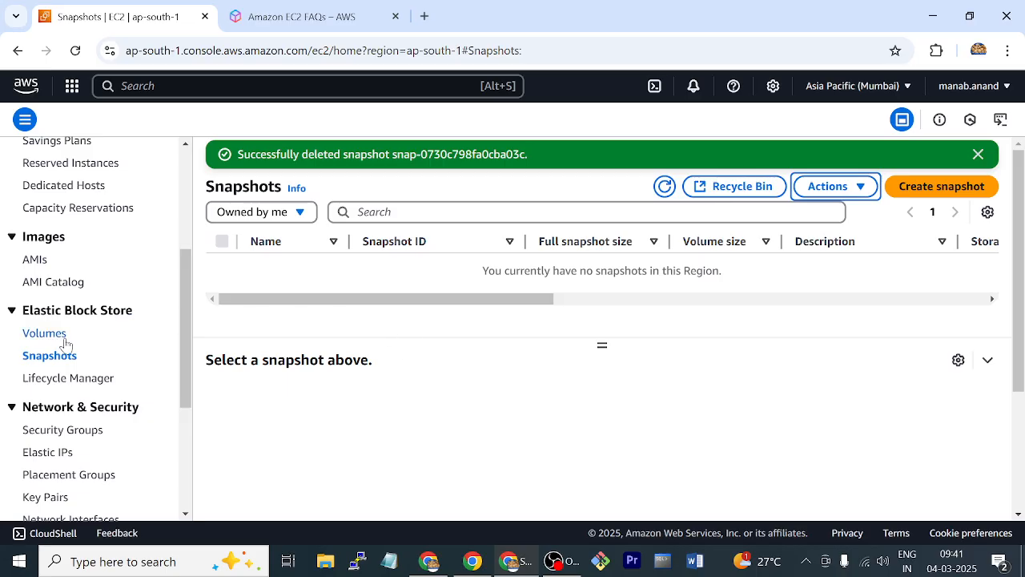
{"action": "scroll", "coordinate": [112, 375], "scroll_direction": "down", "scroll_amount": 1}
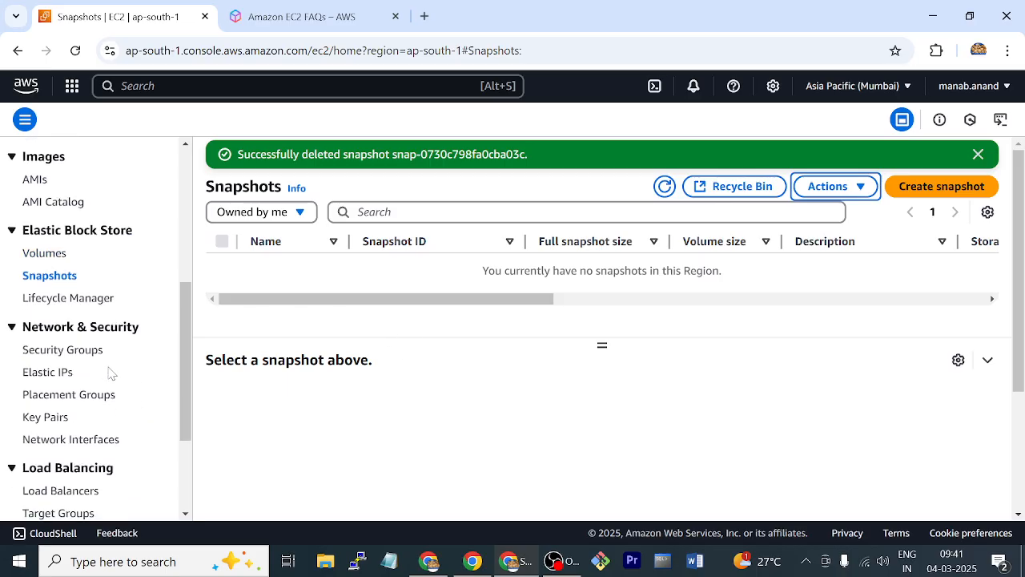
{"action": "scroll", "coordinate": [112, 374], "scroll_direction": "down", "scroll_amount": 1}
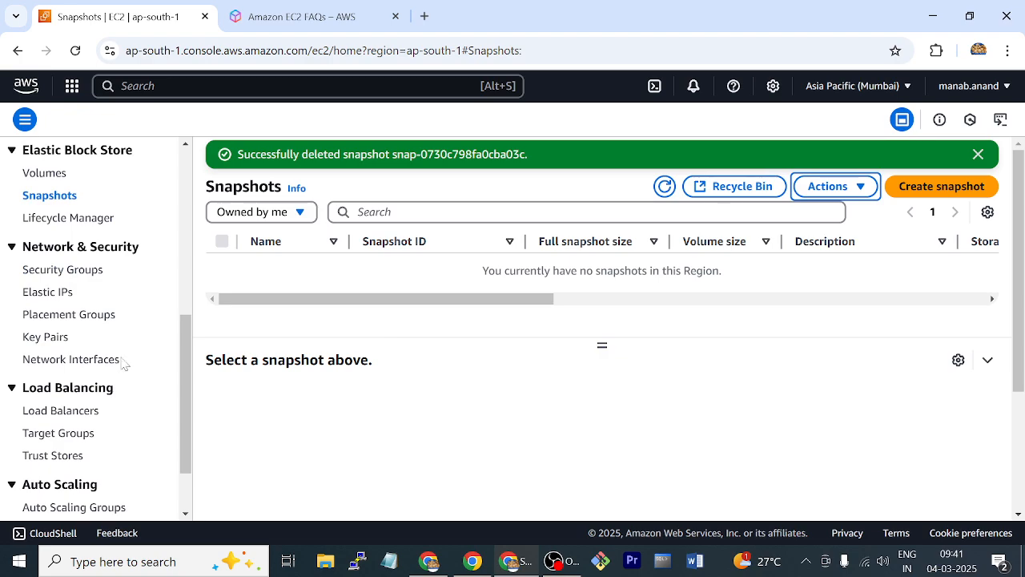
{"action": "scroll", "coordinate": [123, 363], "scroll_direction": "up", "scroll_amount": 5}
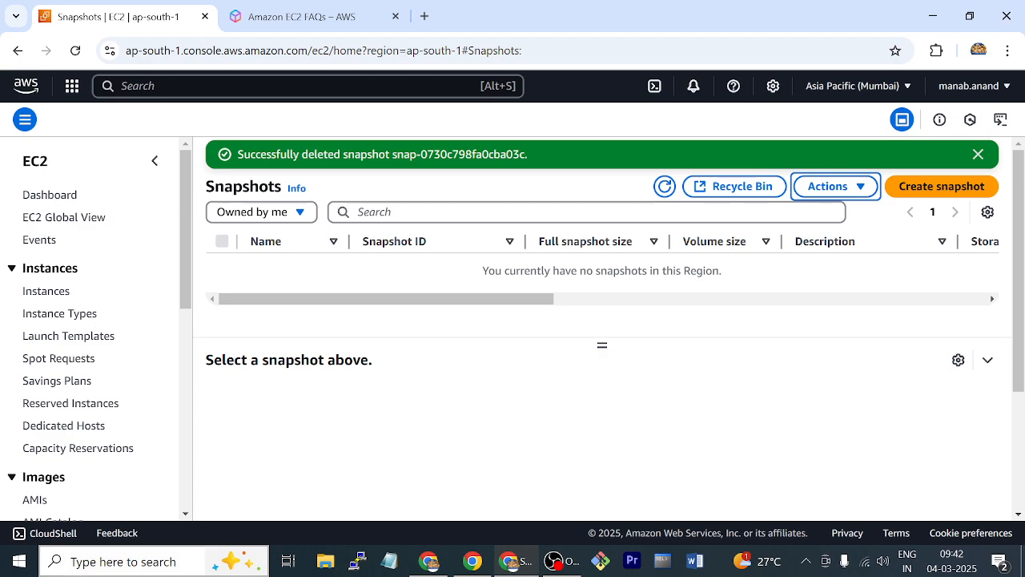
{"action": "left_click", "coordinate": [555, 566]}
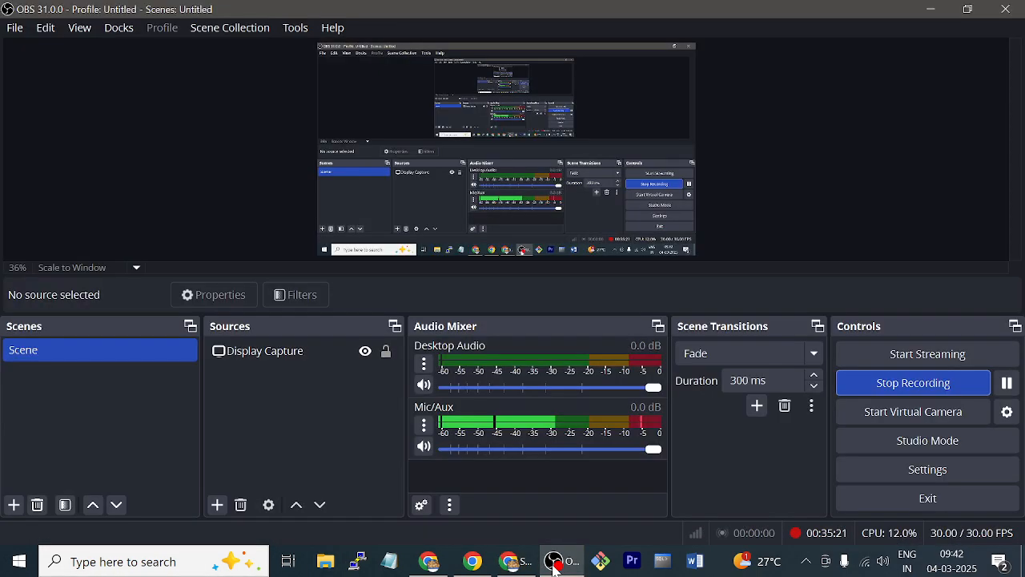